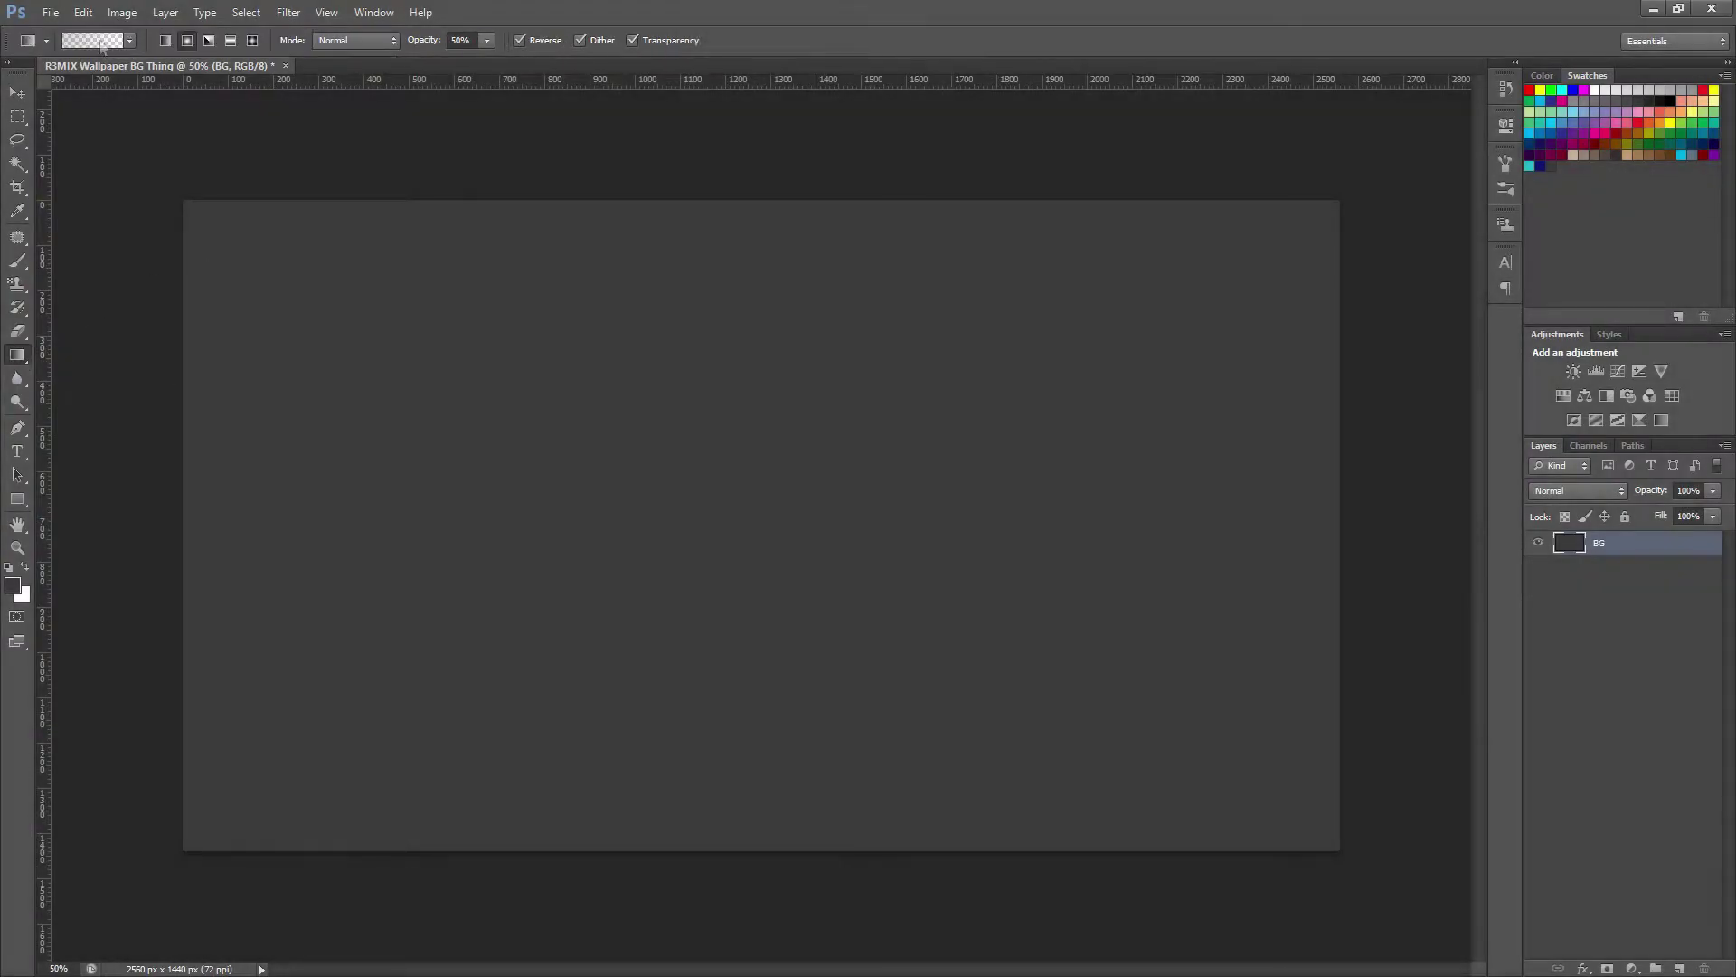
Step: Choose the Black to Red gradient and add vertical and horizontal guides through the canvas centre
{"action": "left_click", "coordinate": [92, 40]}
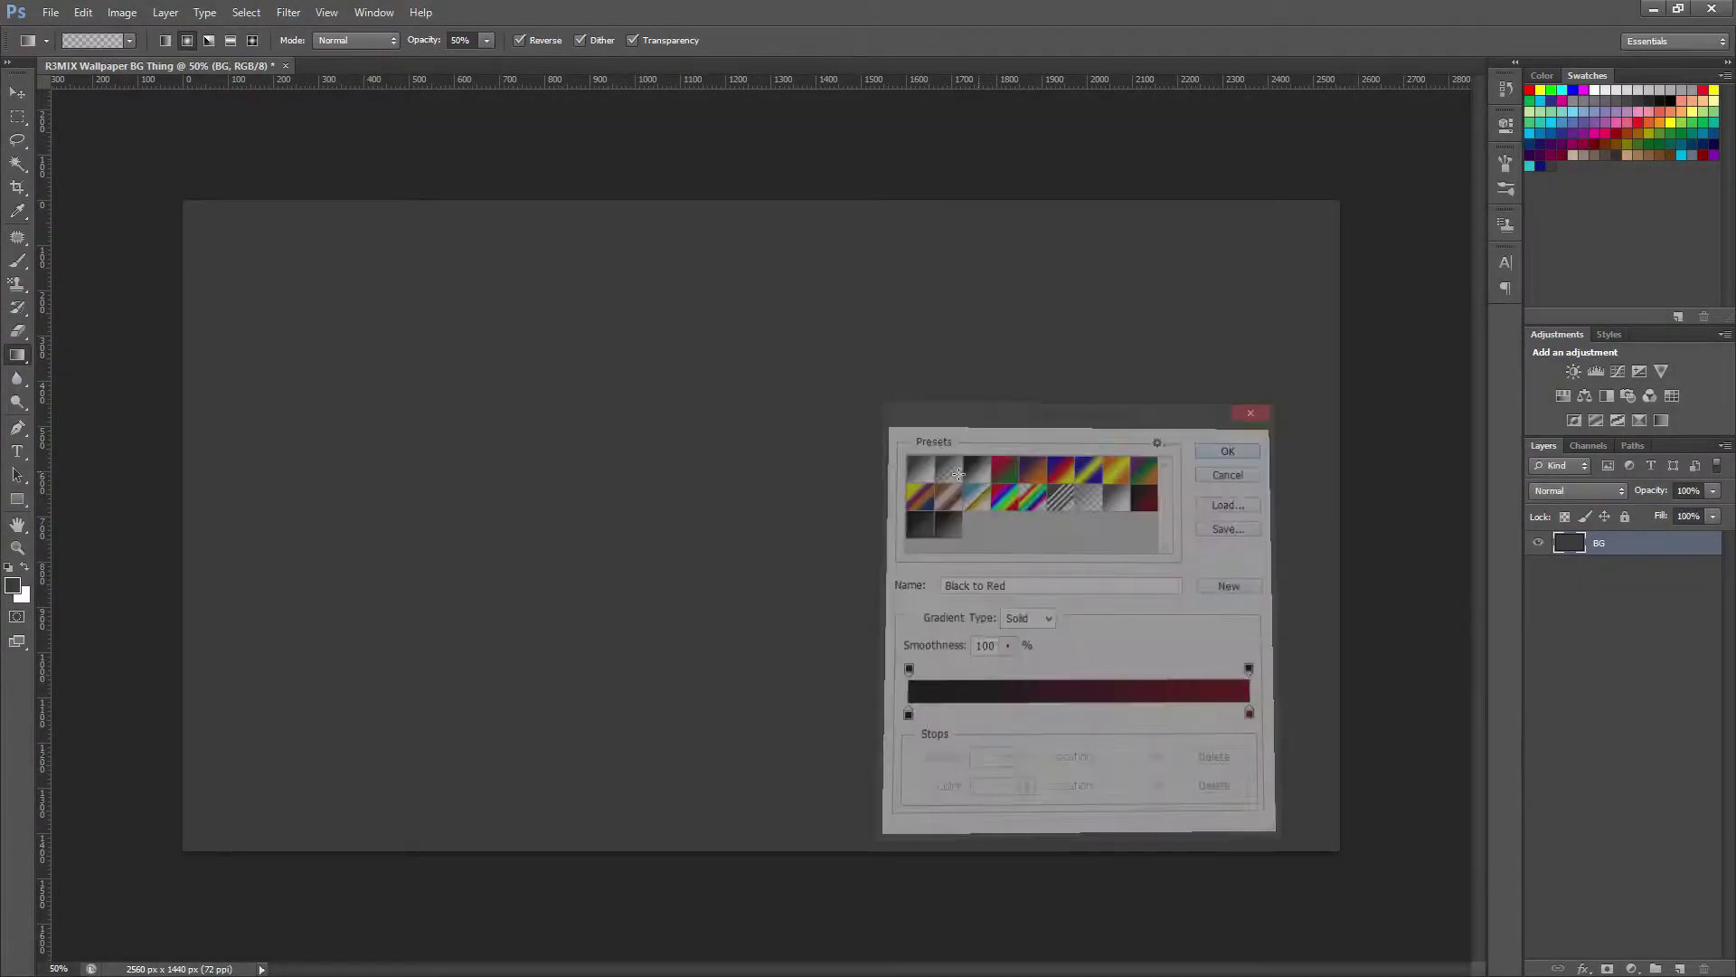
{"action": "key", "text": "Escape"}
{"action": "key", "text": "v"}
{"action": "left_click_drag", "start_coordinate": [42, 321], "coordinate": [762, 321]}
{"action": "left_click_drag", "start_coordinate": [688, 80], "coordinate": [687, 525]}
Step: Compare the red radial gradient on BG with undo/redo, then commit the resized logo
{"action": "key", "text": "g"}
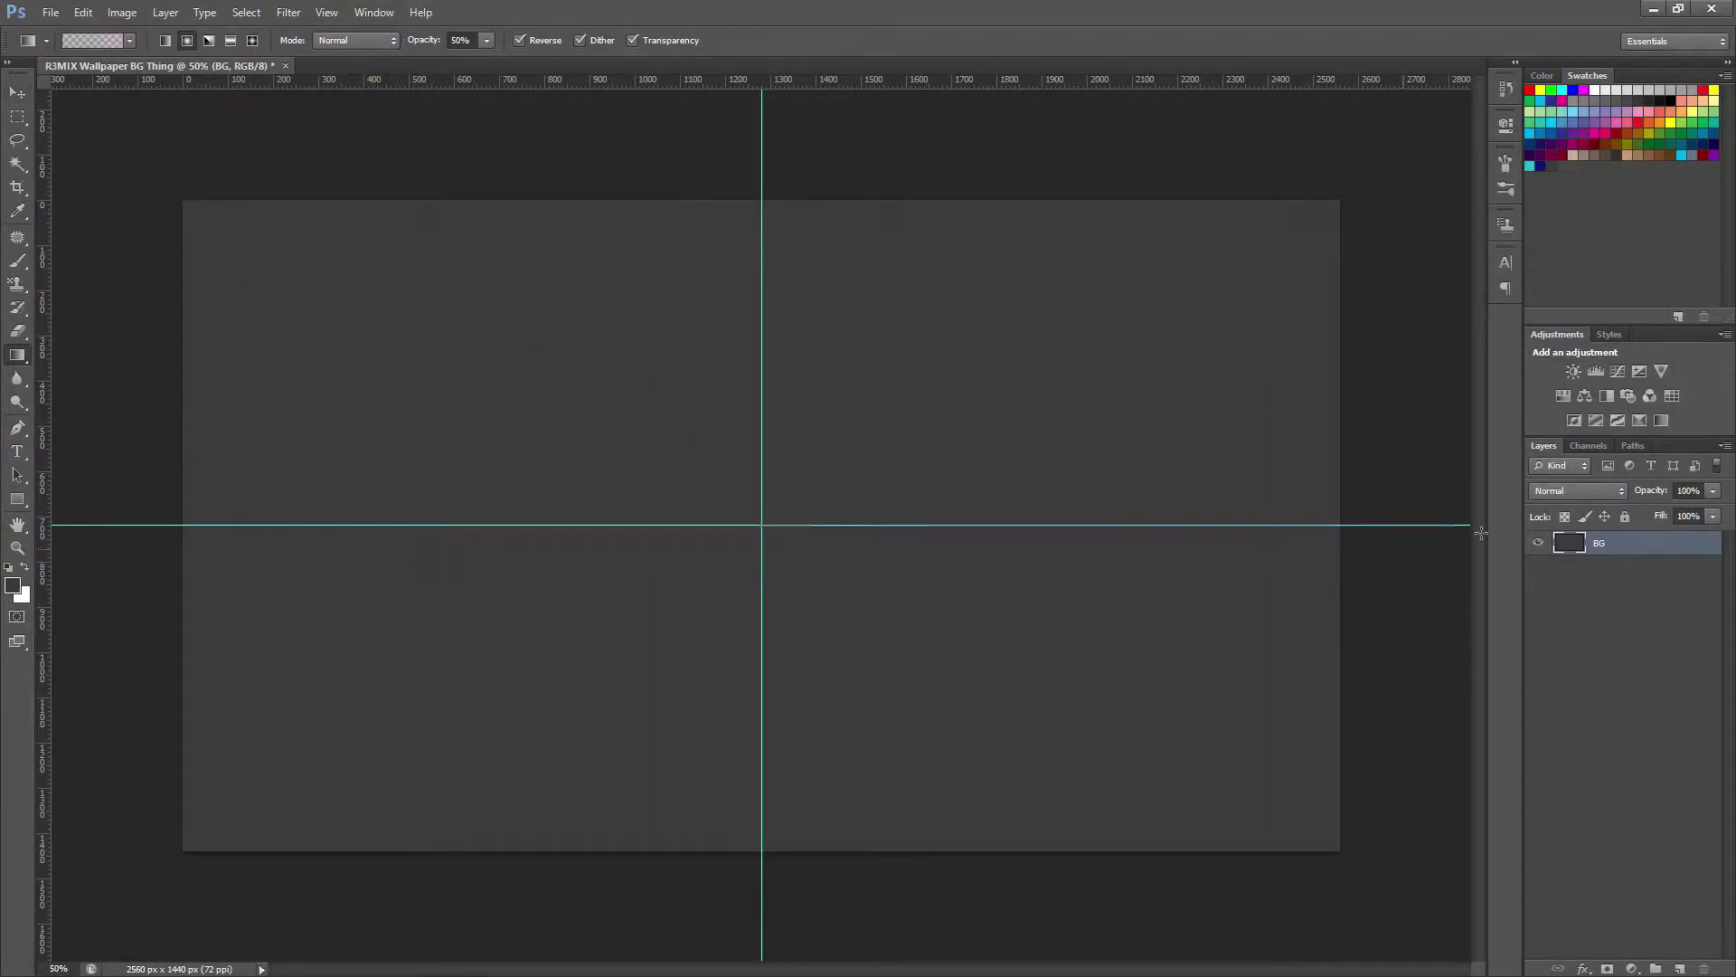
{"action": "key", "text": "ctrl+z"}
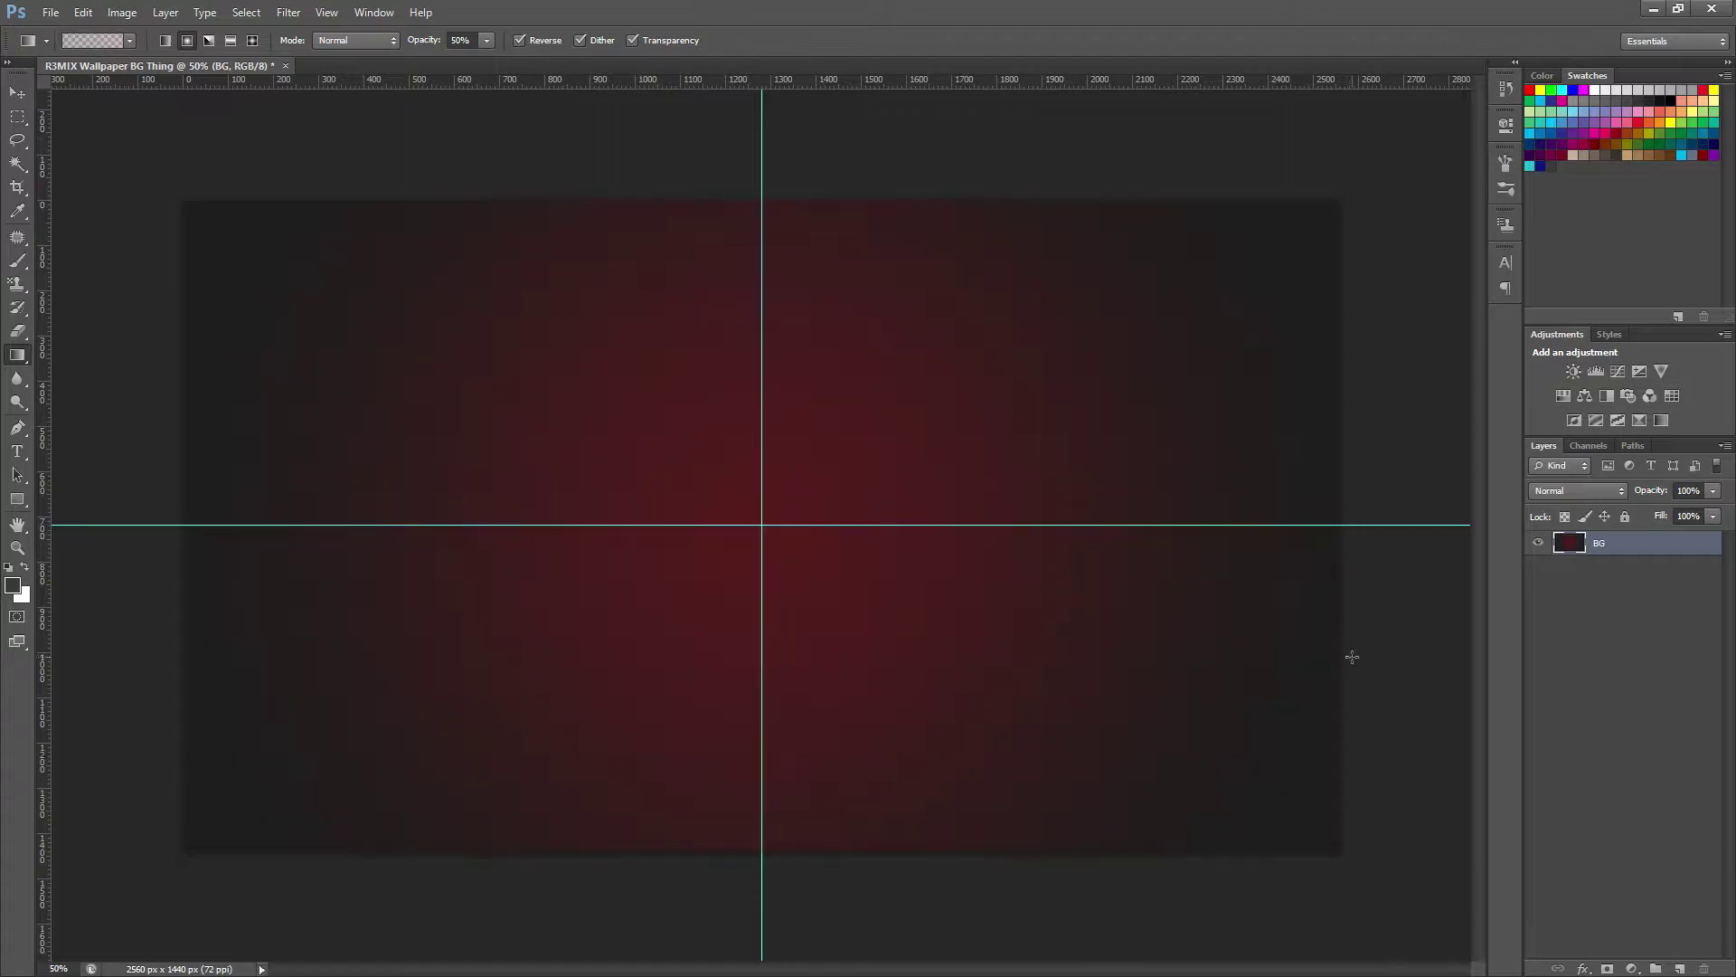
{"action": "key", "text": "ctrl+z"}
{"action": "key", "text": "ctrl+z"}
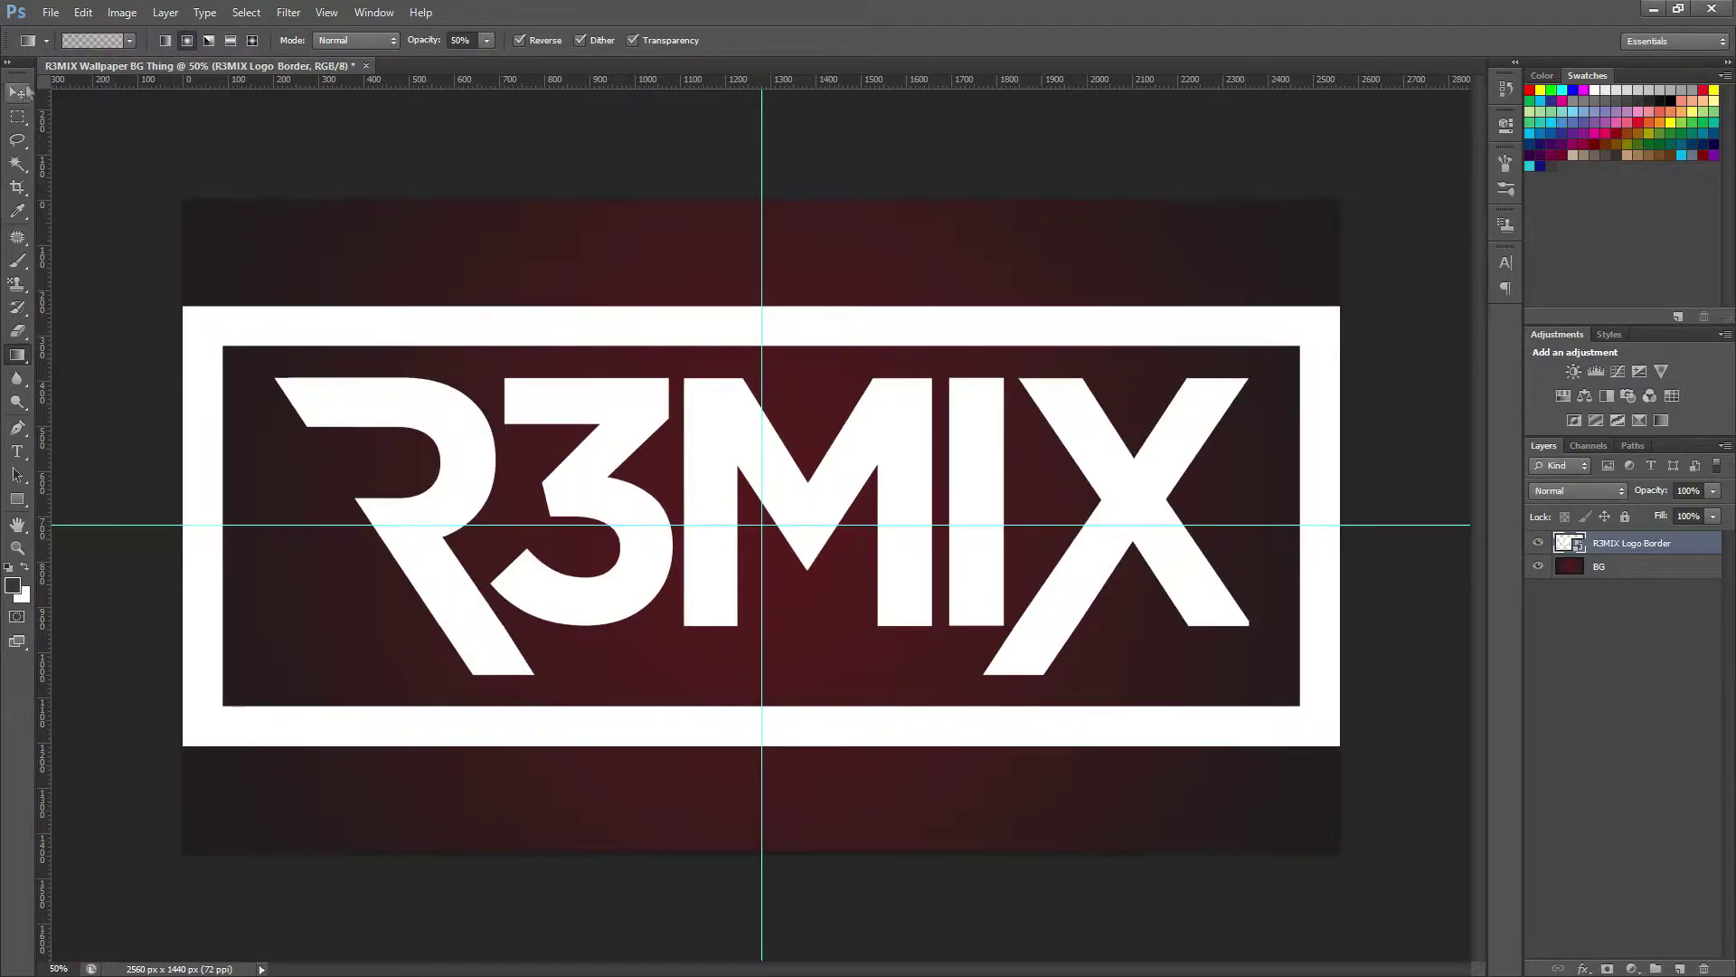
{"action": "key", "text": "Return"}
Step: Hide the logo, place Smoke 6, and add a copy rotated 180° in the lower half
{"action": "left_click", "coordinate": [1538, 542]}
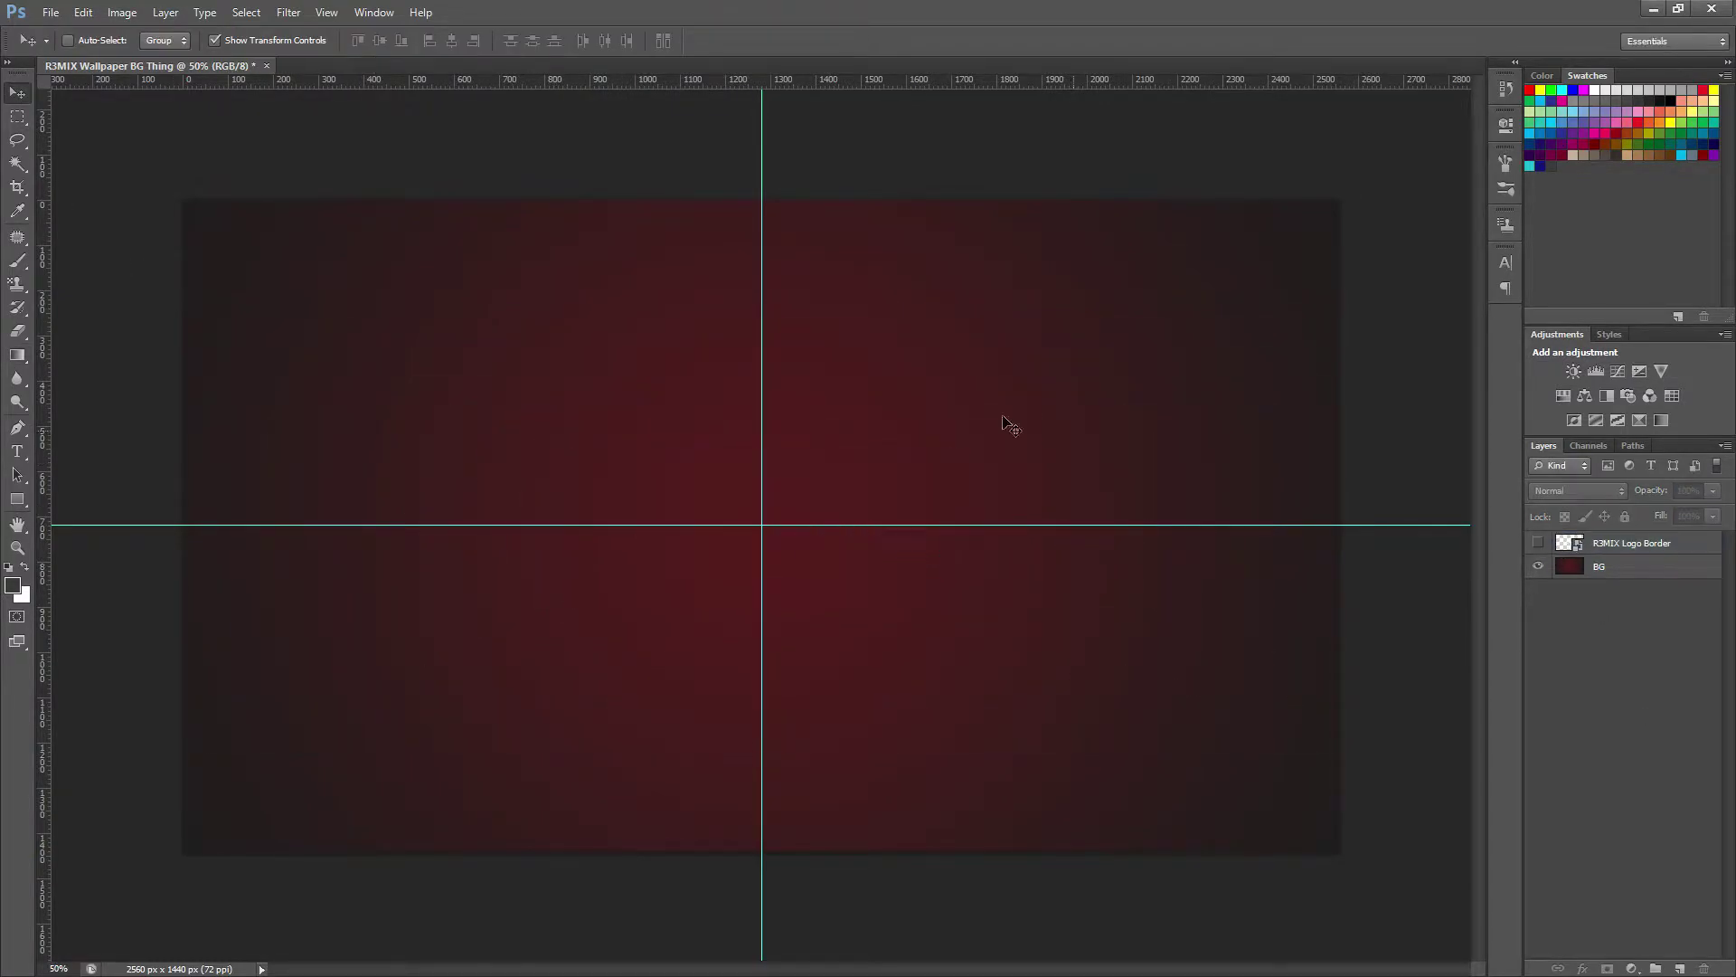
{"action": "left_click_drag", "start_coordinate": [1671, 551], "coordinate": [879, 551]}
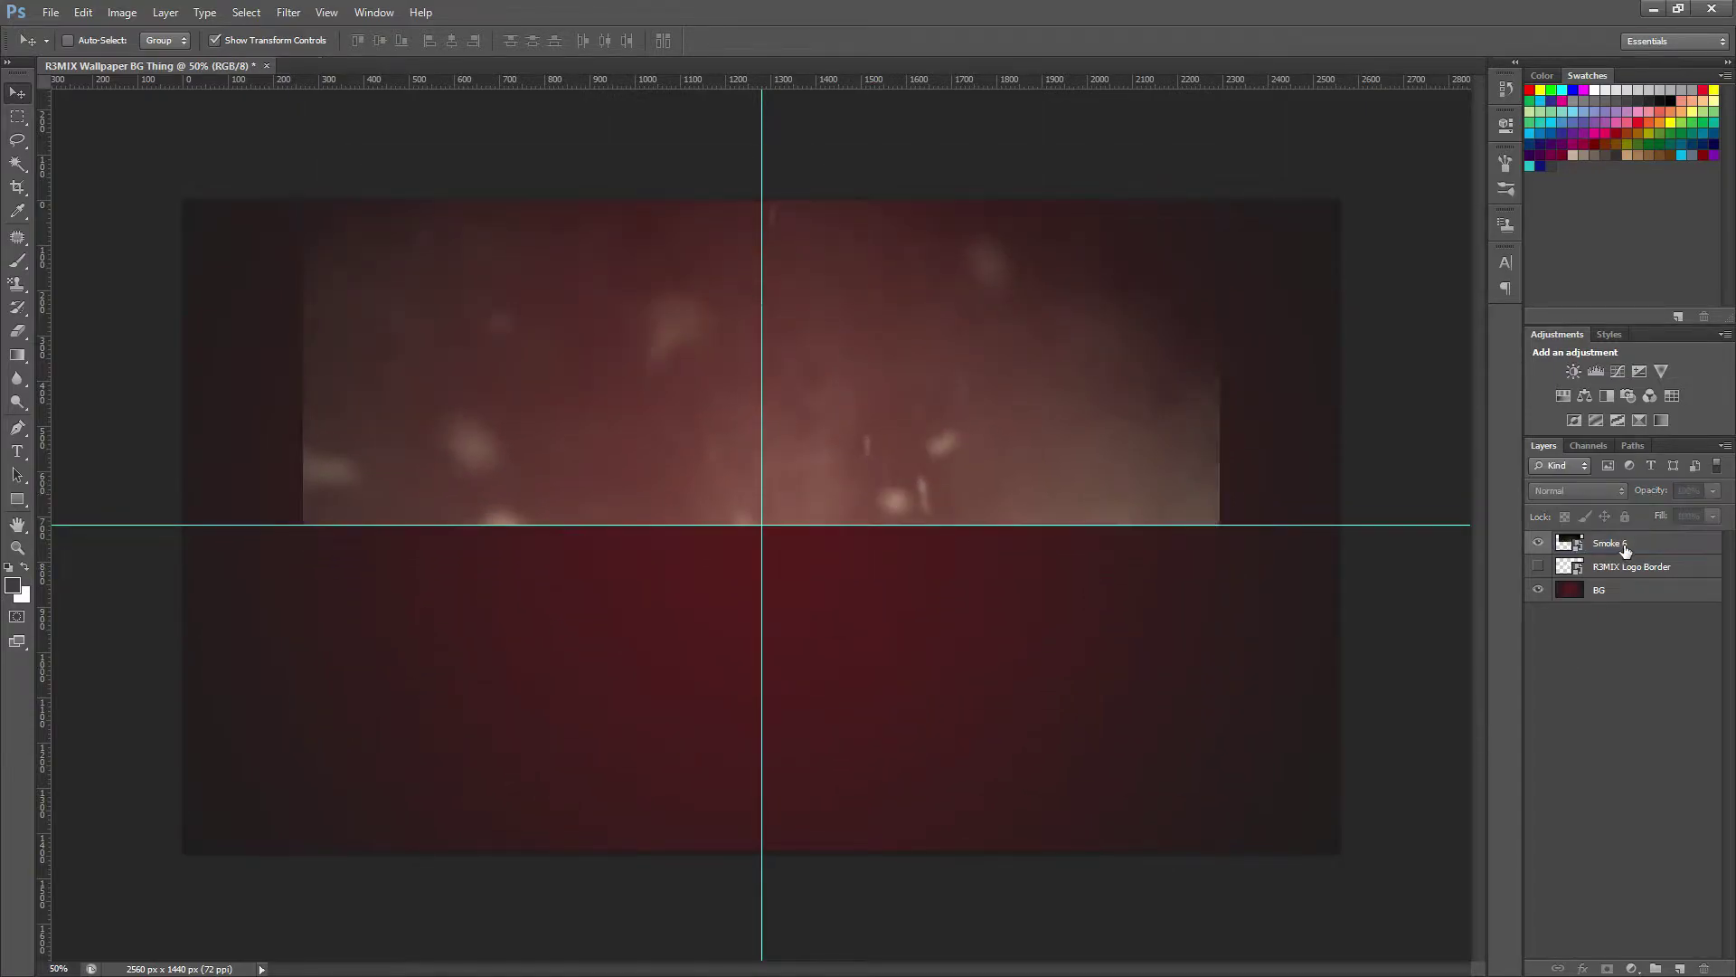
{"action": "key", "text": "ctrl+j"}
{"action": "key", "text": "ctrl+t"}
{"action": "double_click", "coordinate": [439, 41]}
{"action": "type", "text": "180"}
{"action": "left_click_drag", "start_coordinate": [830, 732], "coordinate": [829, 859]}
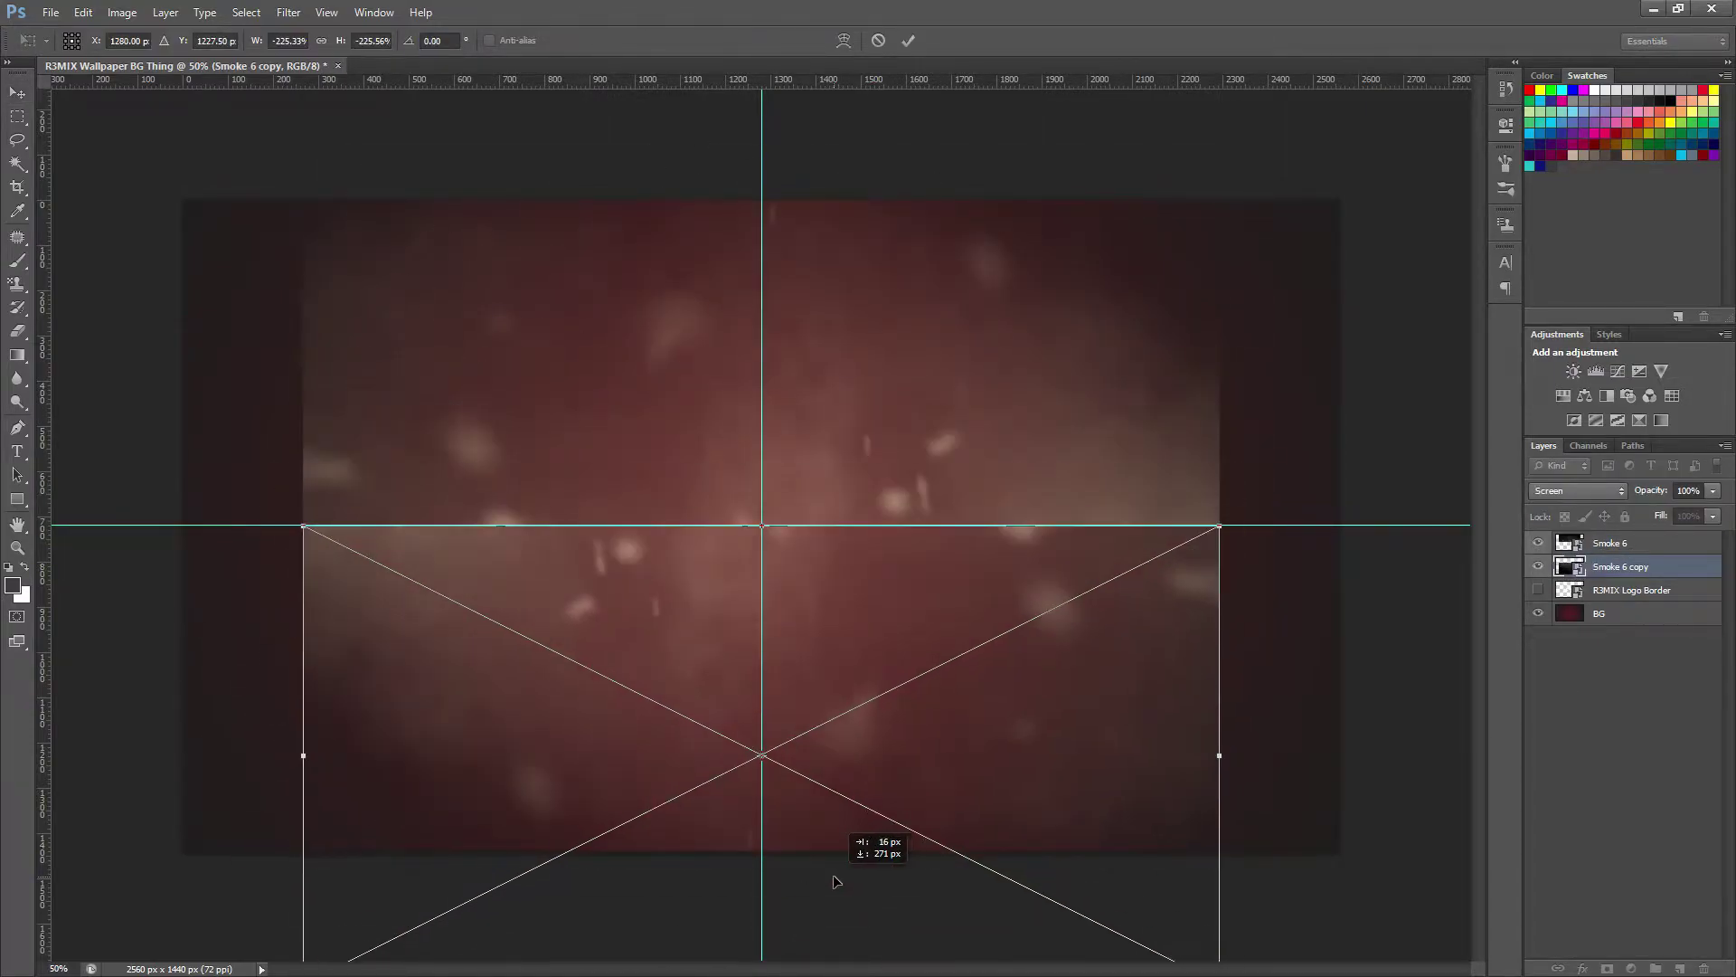
{"action": "key", "text": "Return"}
Step: Select the smoke layers and set Smoke 6 to 40% opacity
{"action": "key", "text": "e"}
{"action": "left_click", "coordinate": [1614, 543]}
{"action": "left_click", "coordinate": [1618, 566], "text": "shift"}
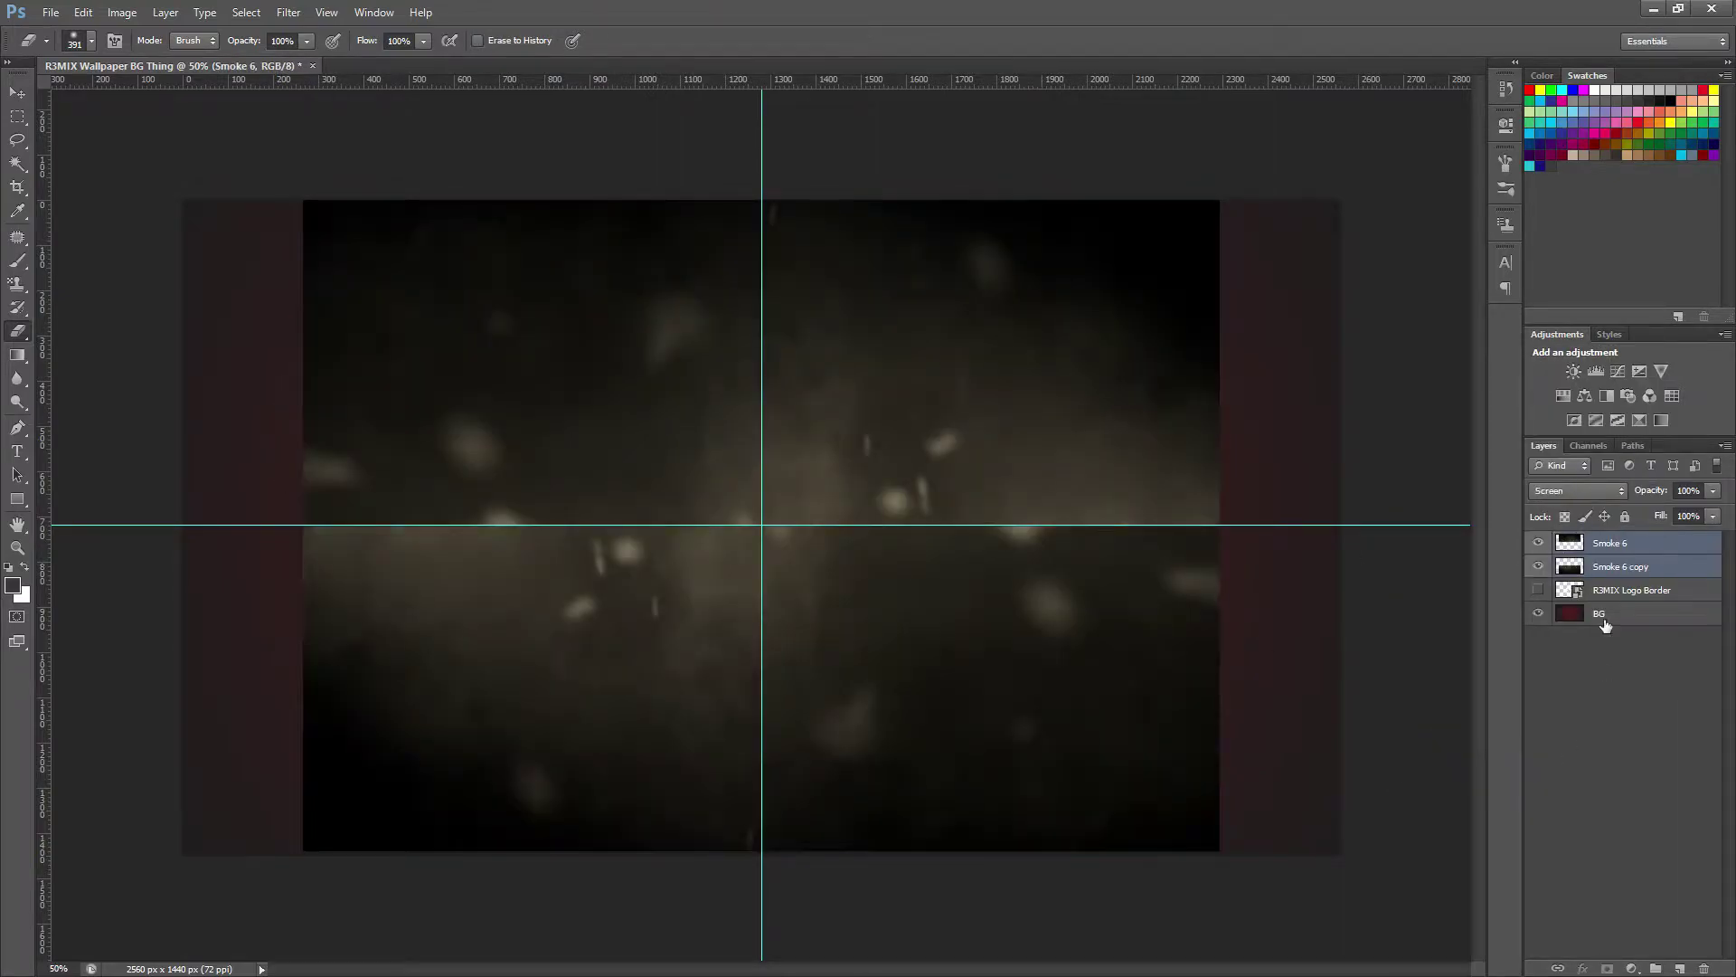
{"action": "left_click", "coordinate": [1604, 624]}
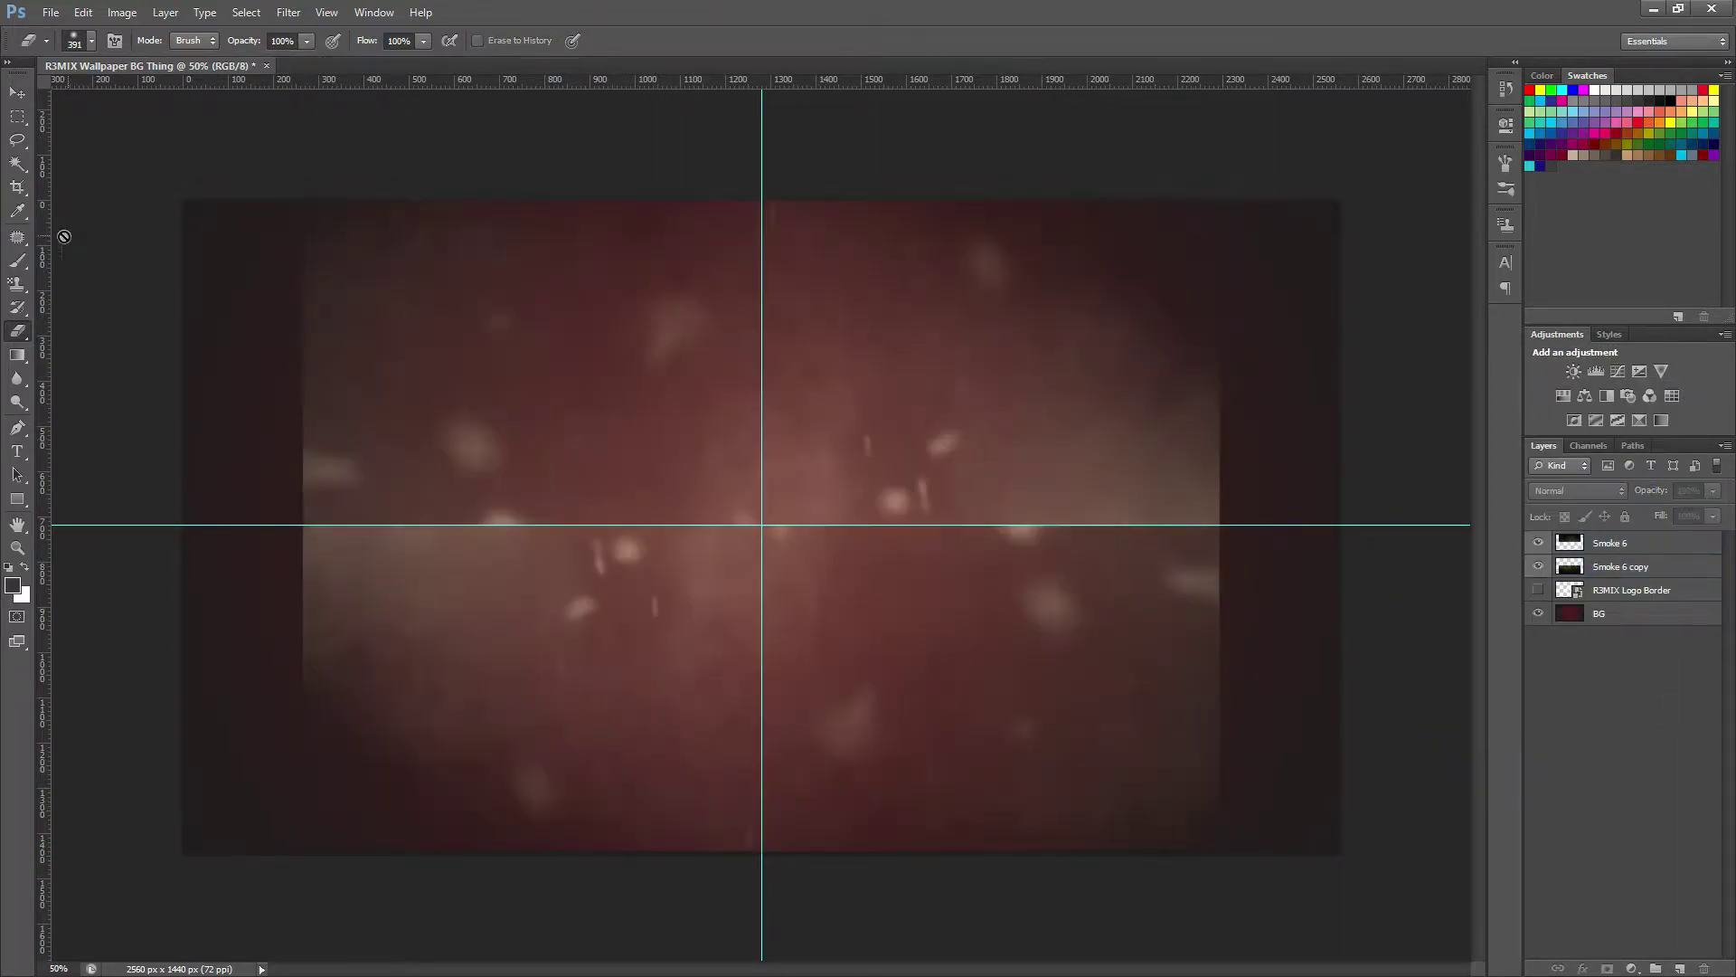
{"action": "left_click", "coordinate": [1601, 548]}
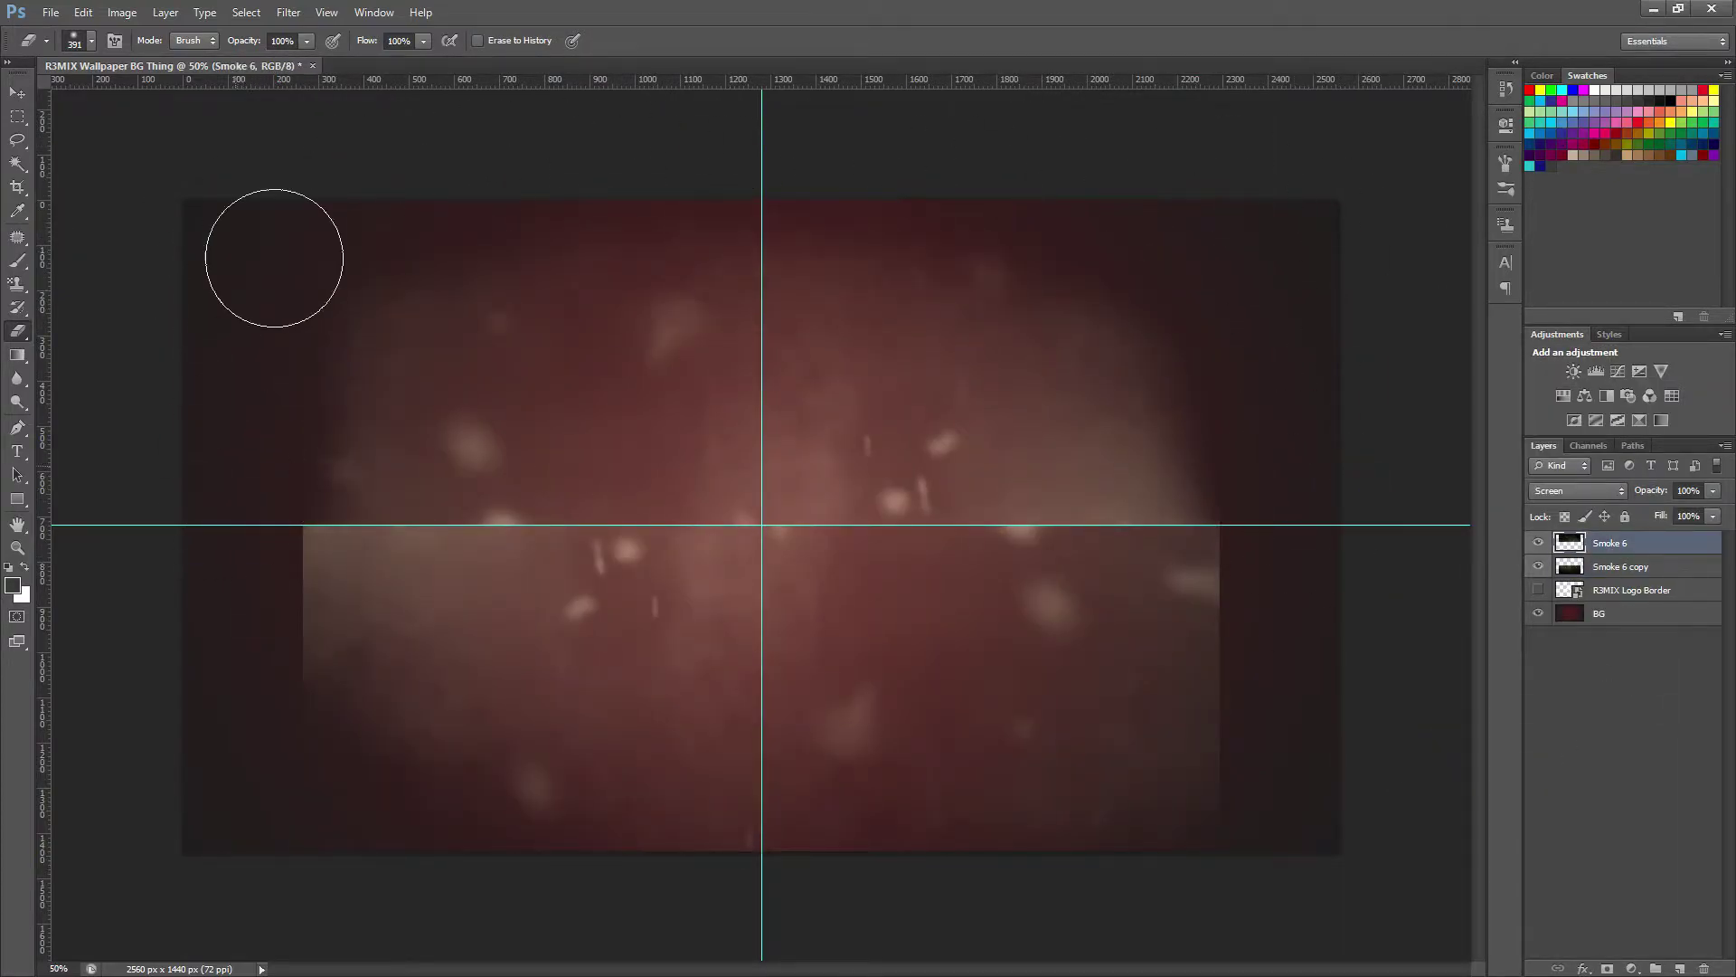
{"action": "key", "text": "alt+bracketleft"}
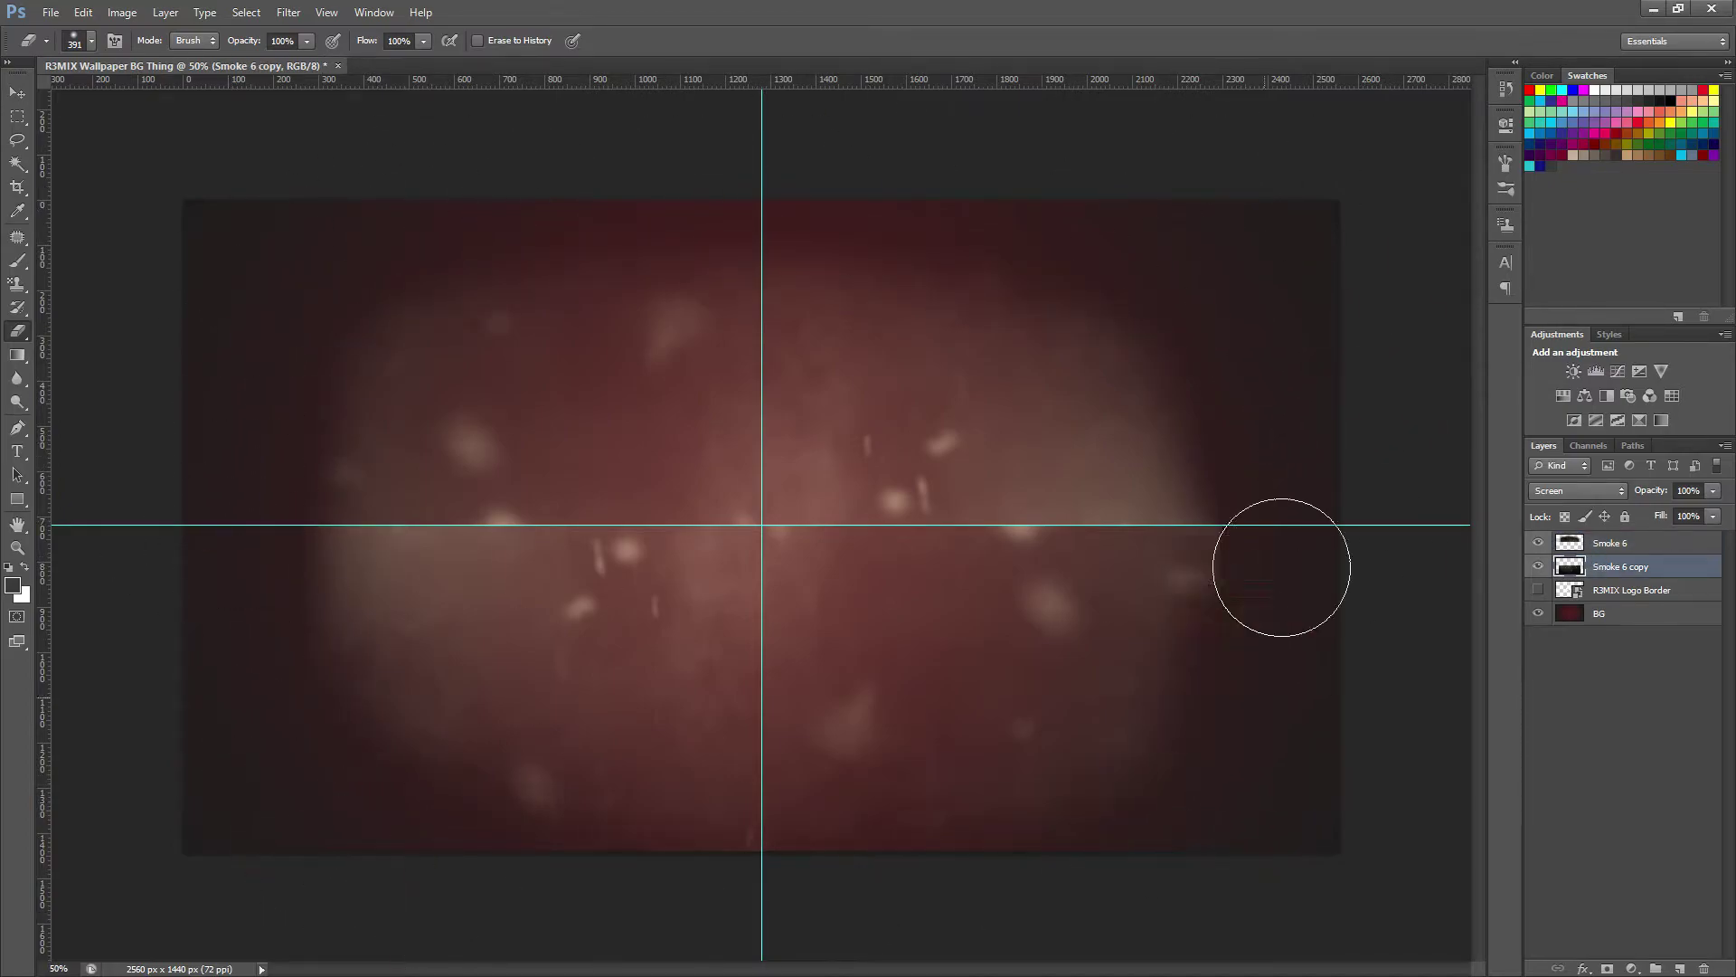
{"action": "left_click", "coordinate": [1609, 543]}
{"action": "left_click", "coordinate": [1688, 490]}
{"action": "type", "text": "4"}
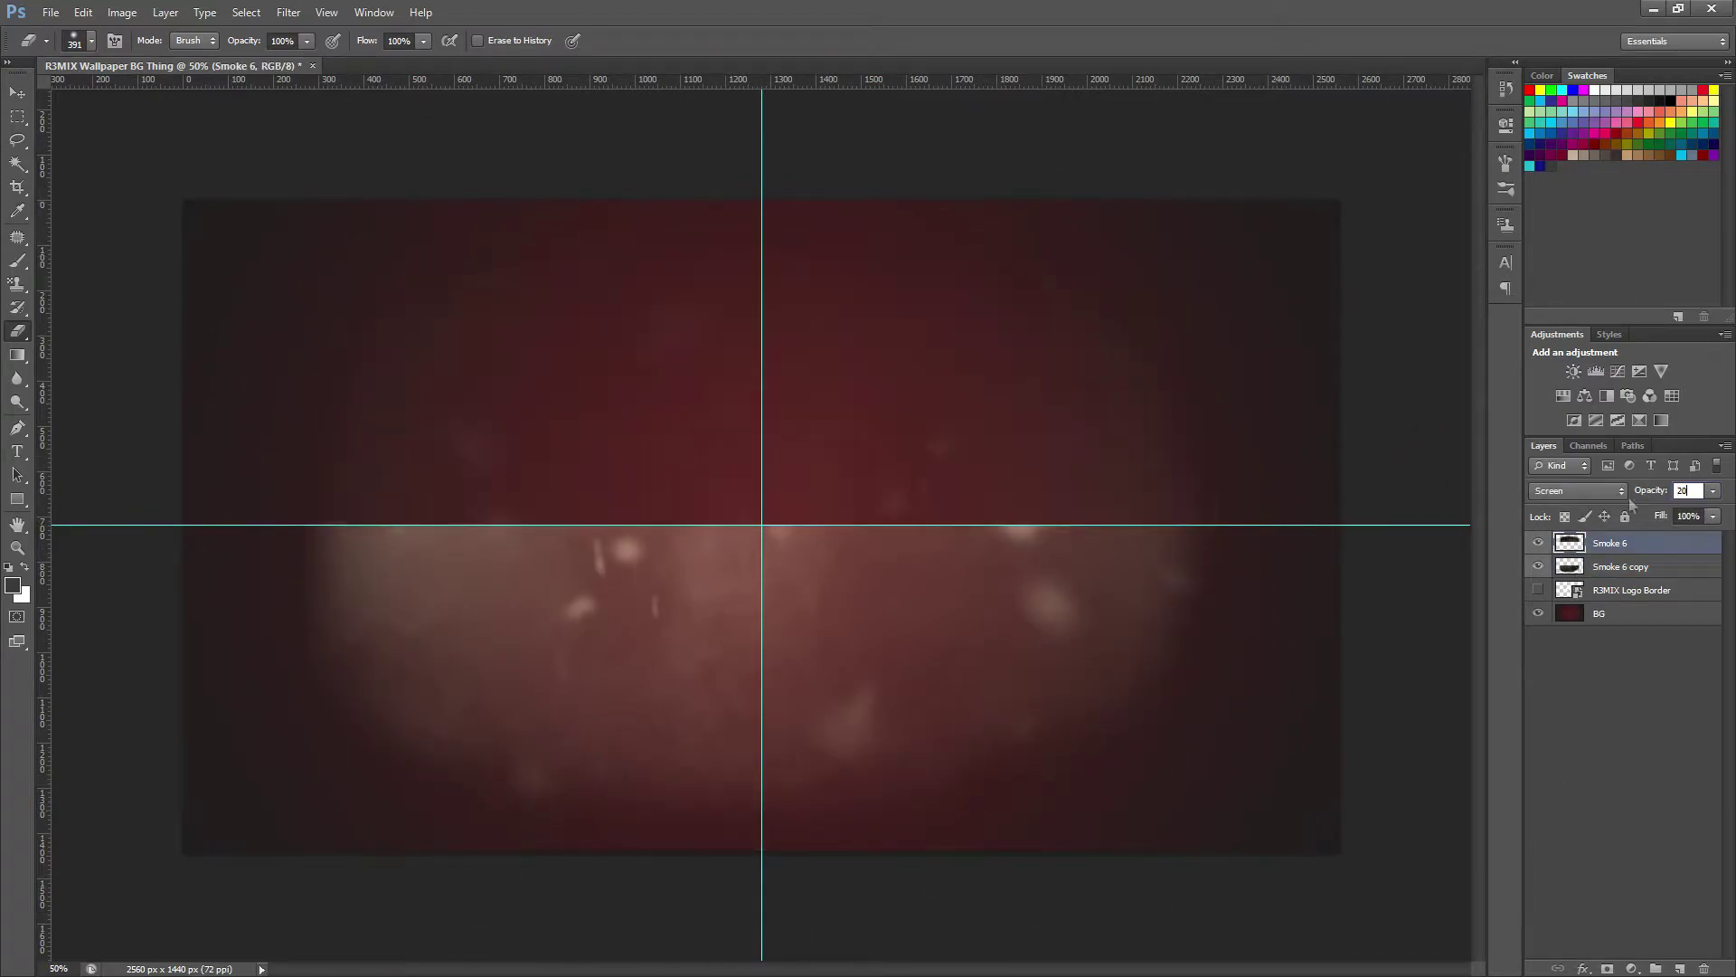
{"action": "type", "text": "0"}
{"action": "key", "text": "alt+bracketleft"}
{"action": "type", "text": "40"}
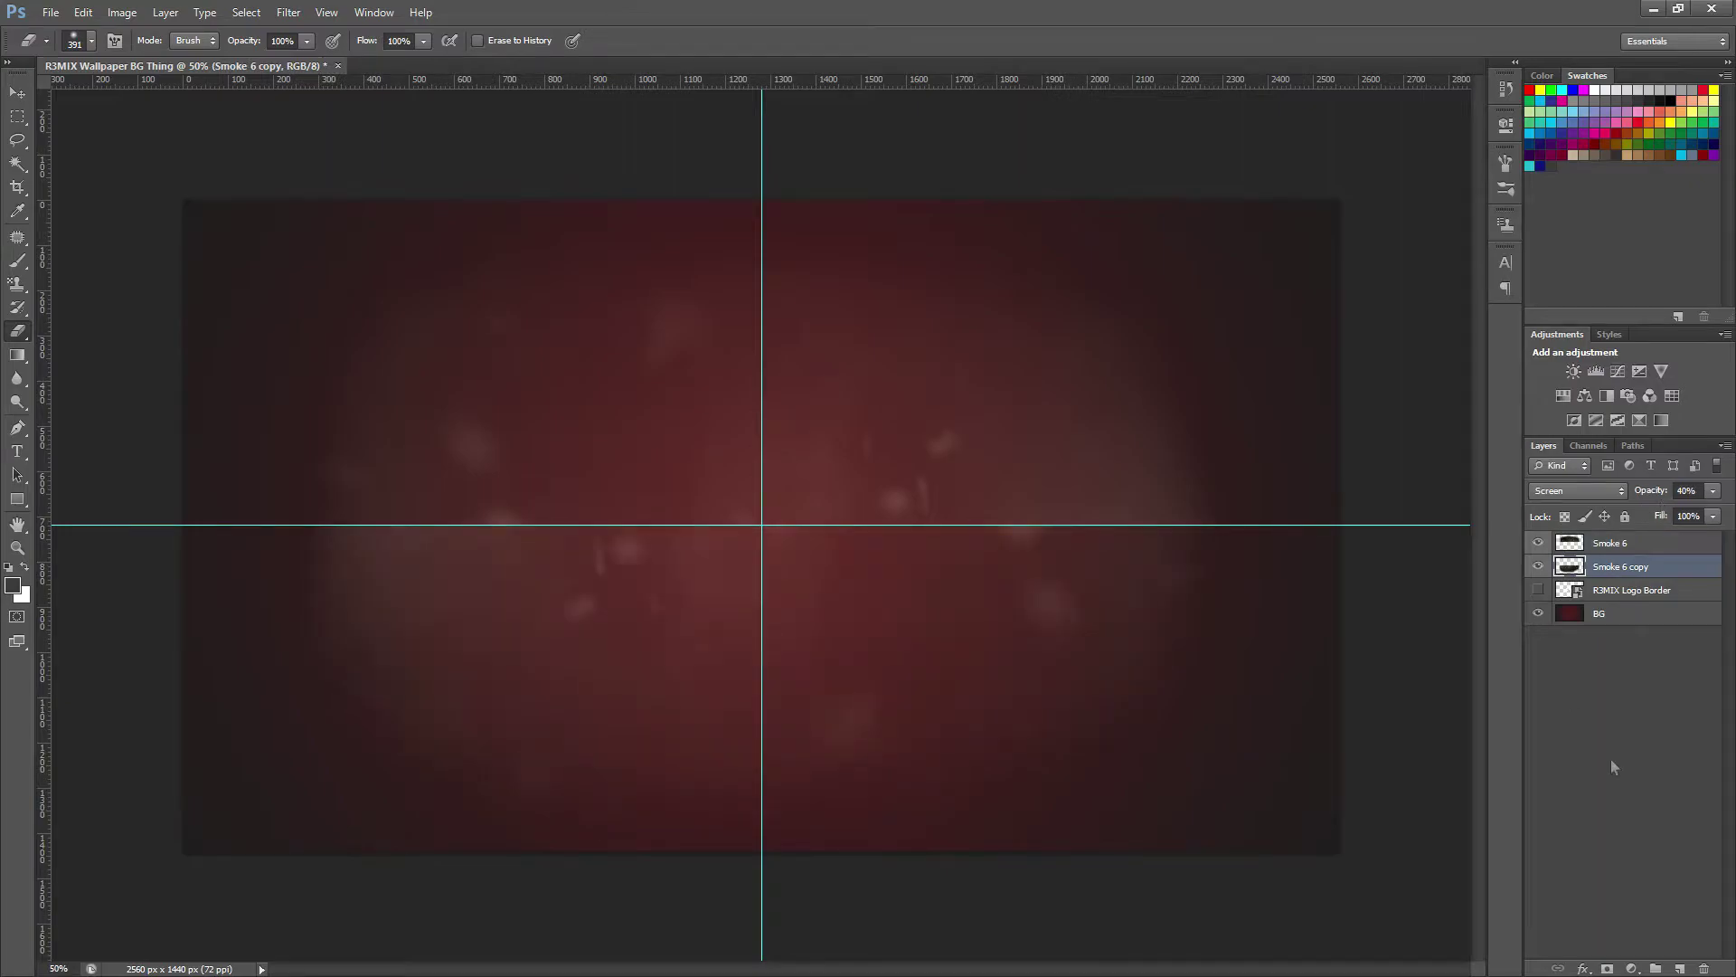
{"action": "left_click", "coordinate": [1612, 759]}
Step: Hide guides, erase bright smoke at the centre of Smoke 6 copy, and shift it upward
{"action": "key", "text": "ctrl+semicolon"}
{"action": "left_click", "coordinate": [1621, 566]}
{"action": "left_click_drag", "start_coordinate": [931, 457], "coordinate": [891, 503]}
{"action": "key", "text": "v"}
{"action": "left_click_drag", "start_coordinate": [969, 809], "coordinate": [968, 767]}
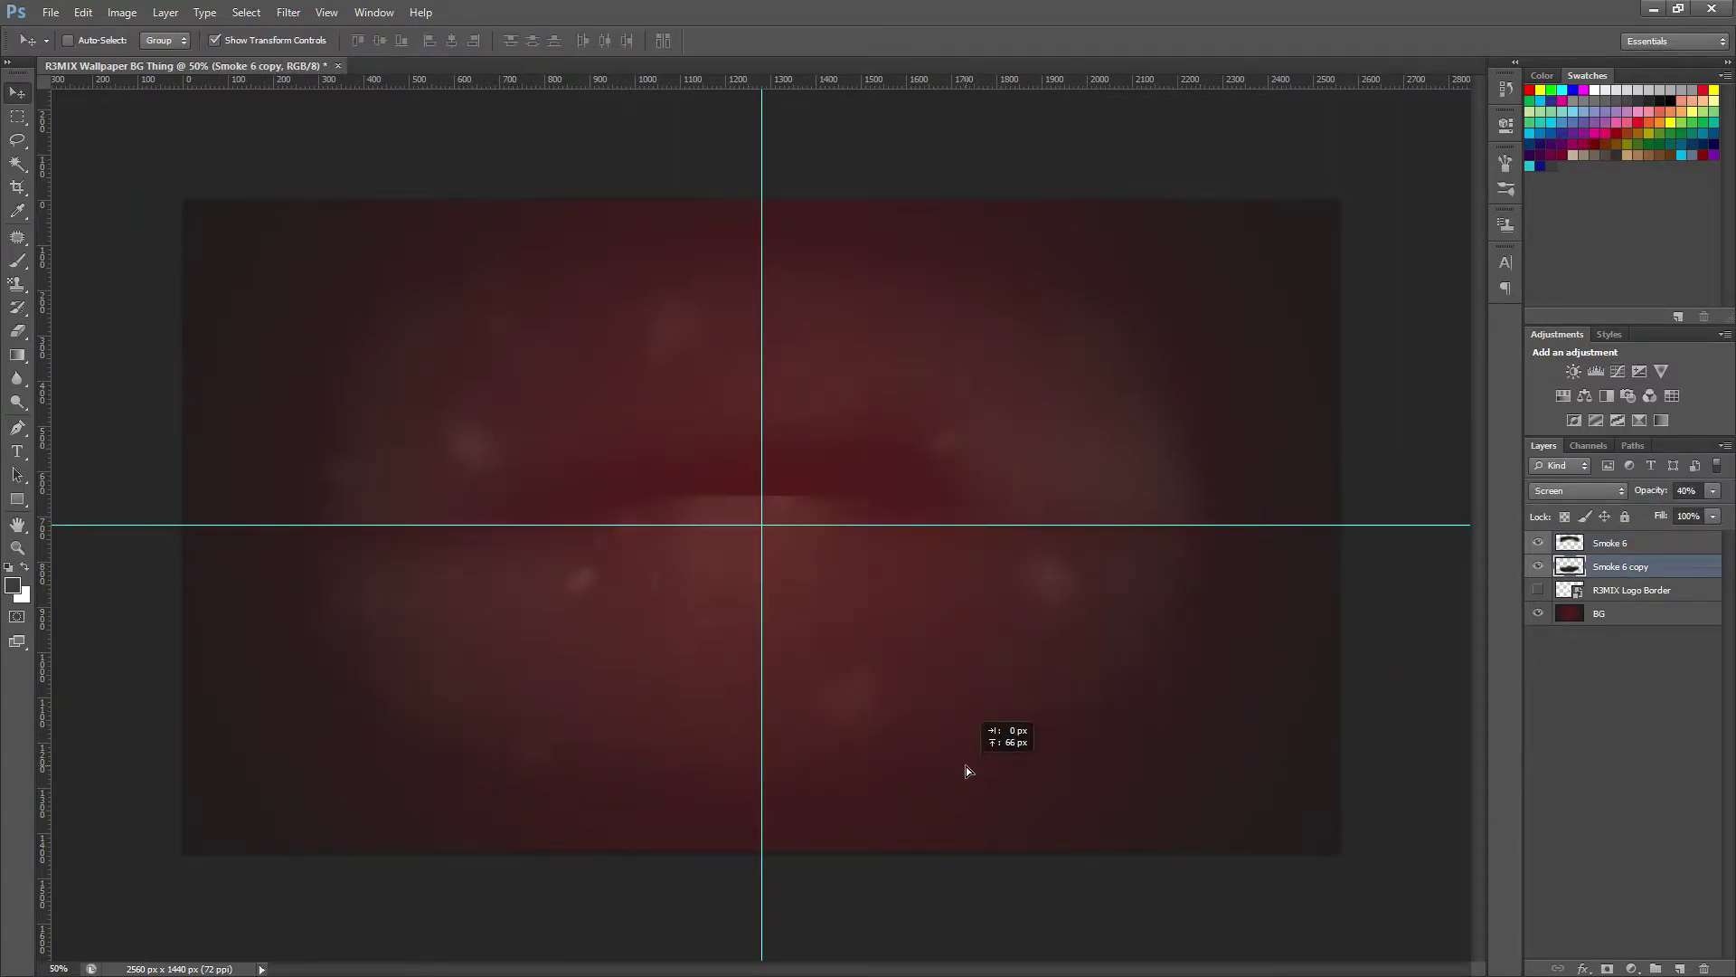
{"action": "left_click", "coordinate": [1609, 542]}
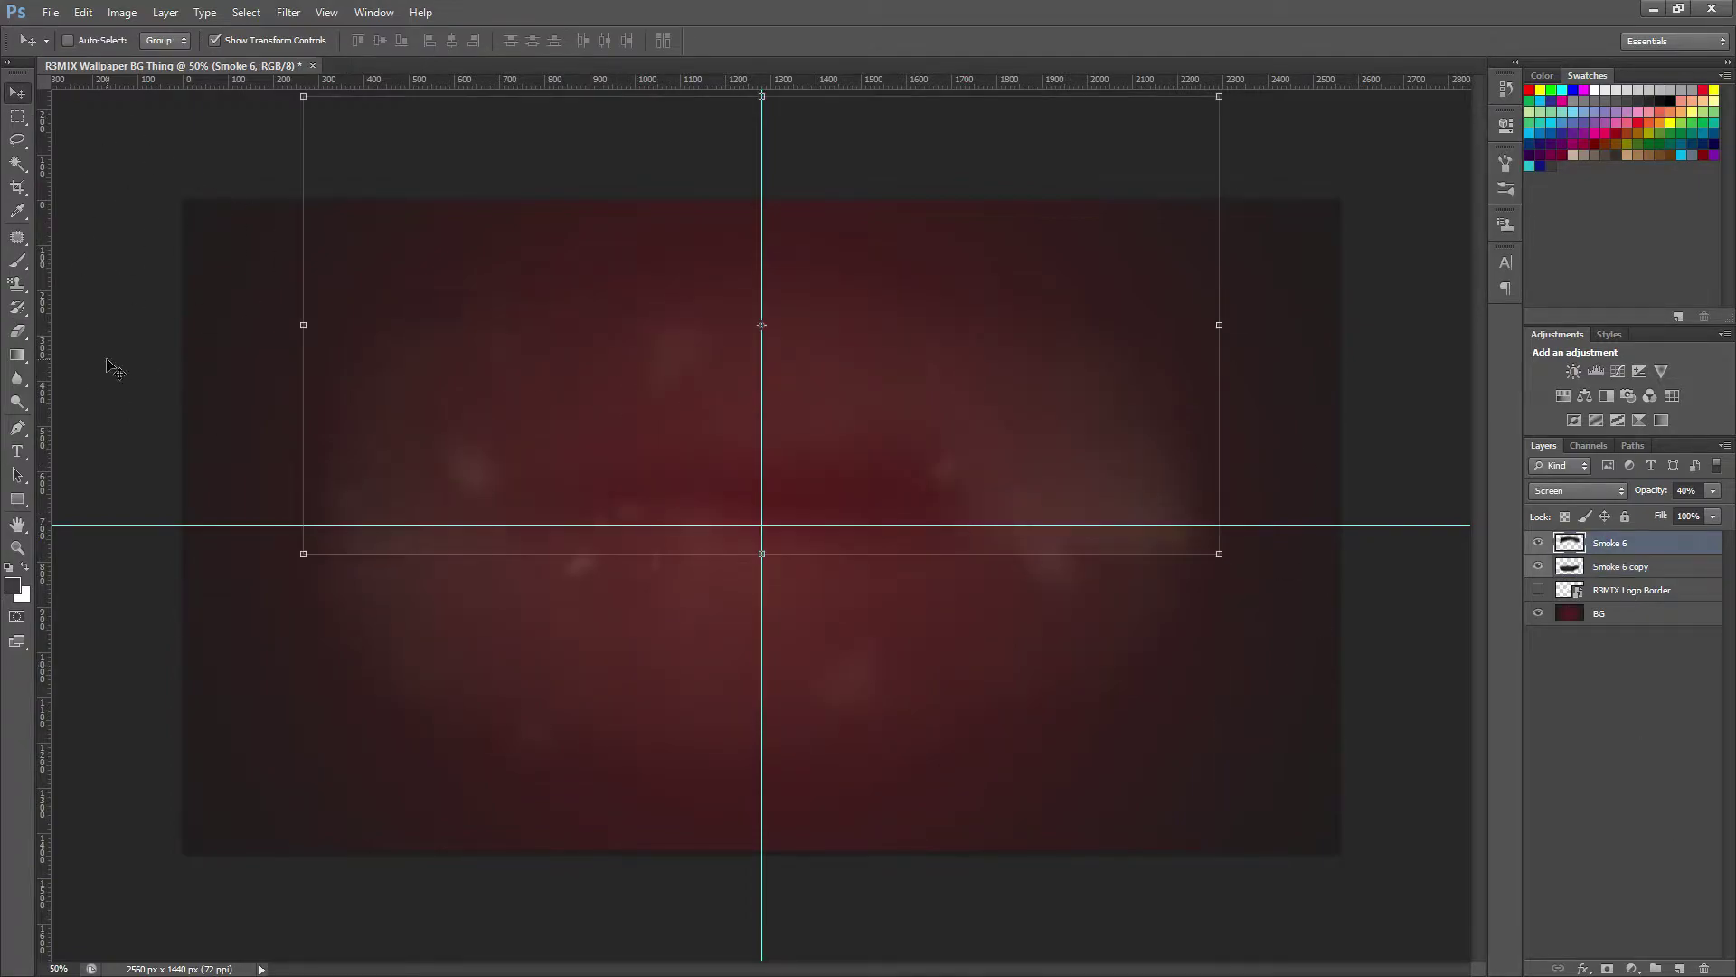
Step: Place Abstract 11 with a pink colorizing Hue/Saturation adjustment at 33% opacity
{"action": "key", "text": "e"}
{"action": "key", "text": "v"}
{"action": "left_click_drag", "start_coordinate": [555, 518], "coordinate": [555, 506]}
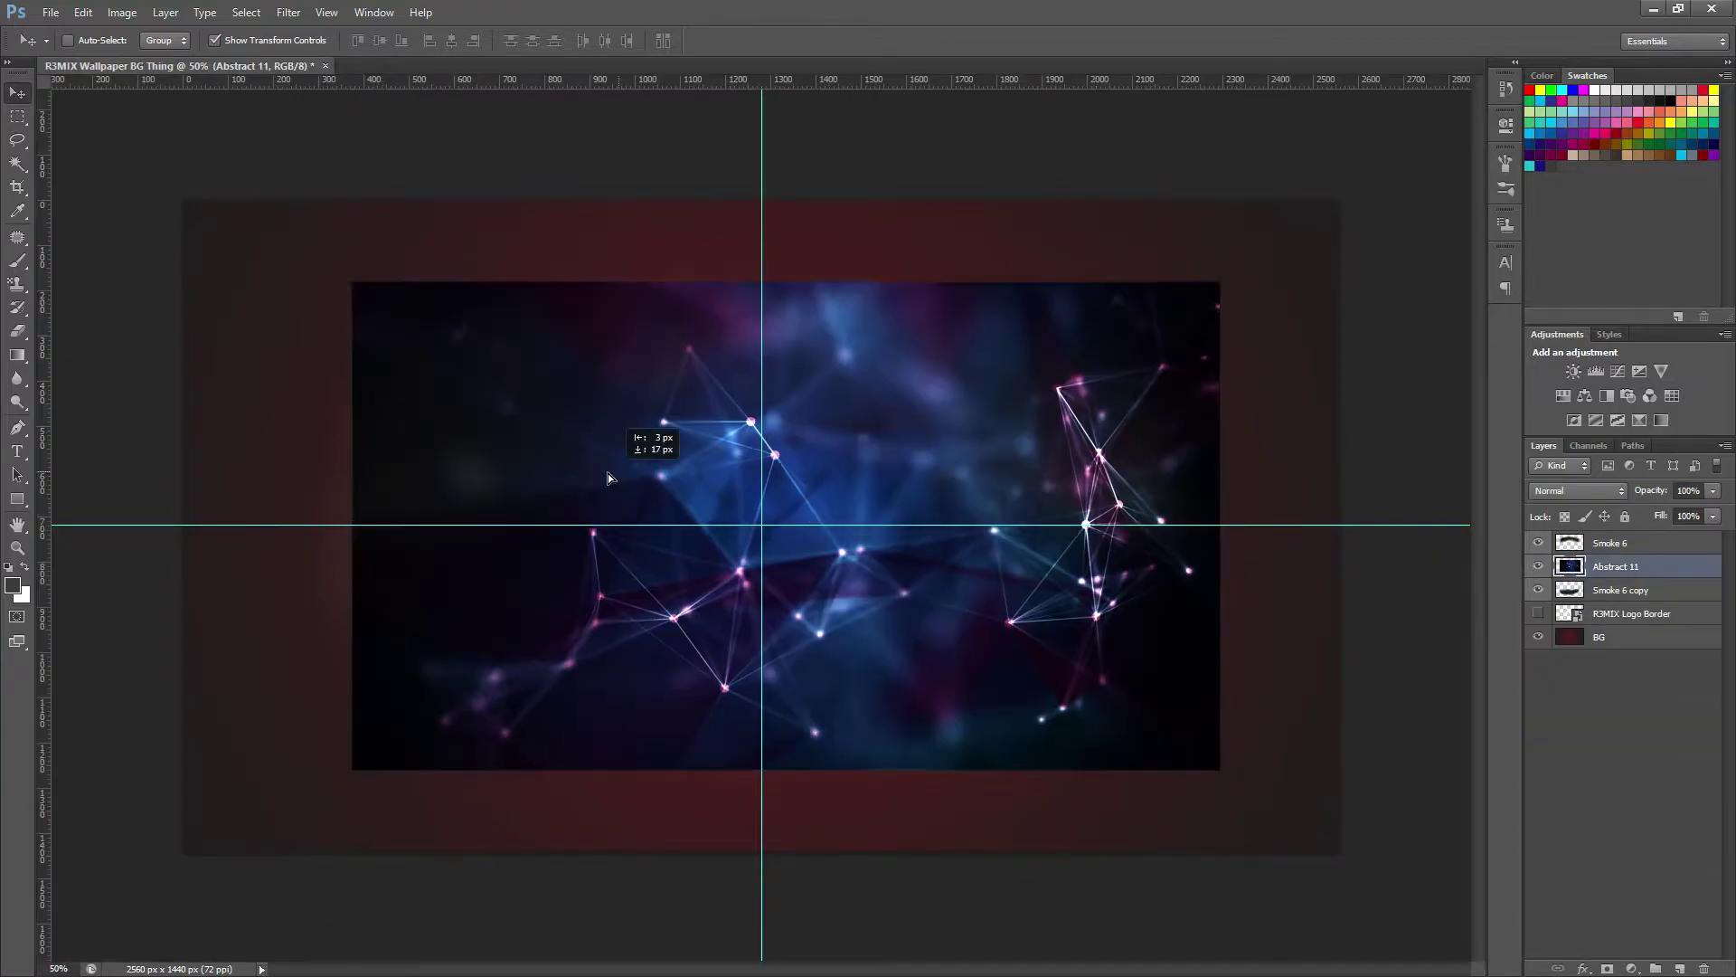
{"action": "left_click", "coordinate": [1325, 333]}
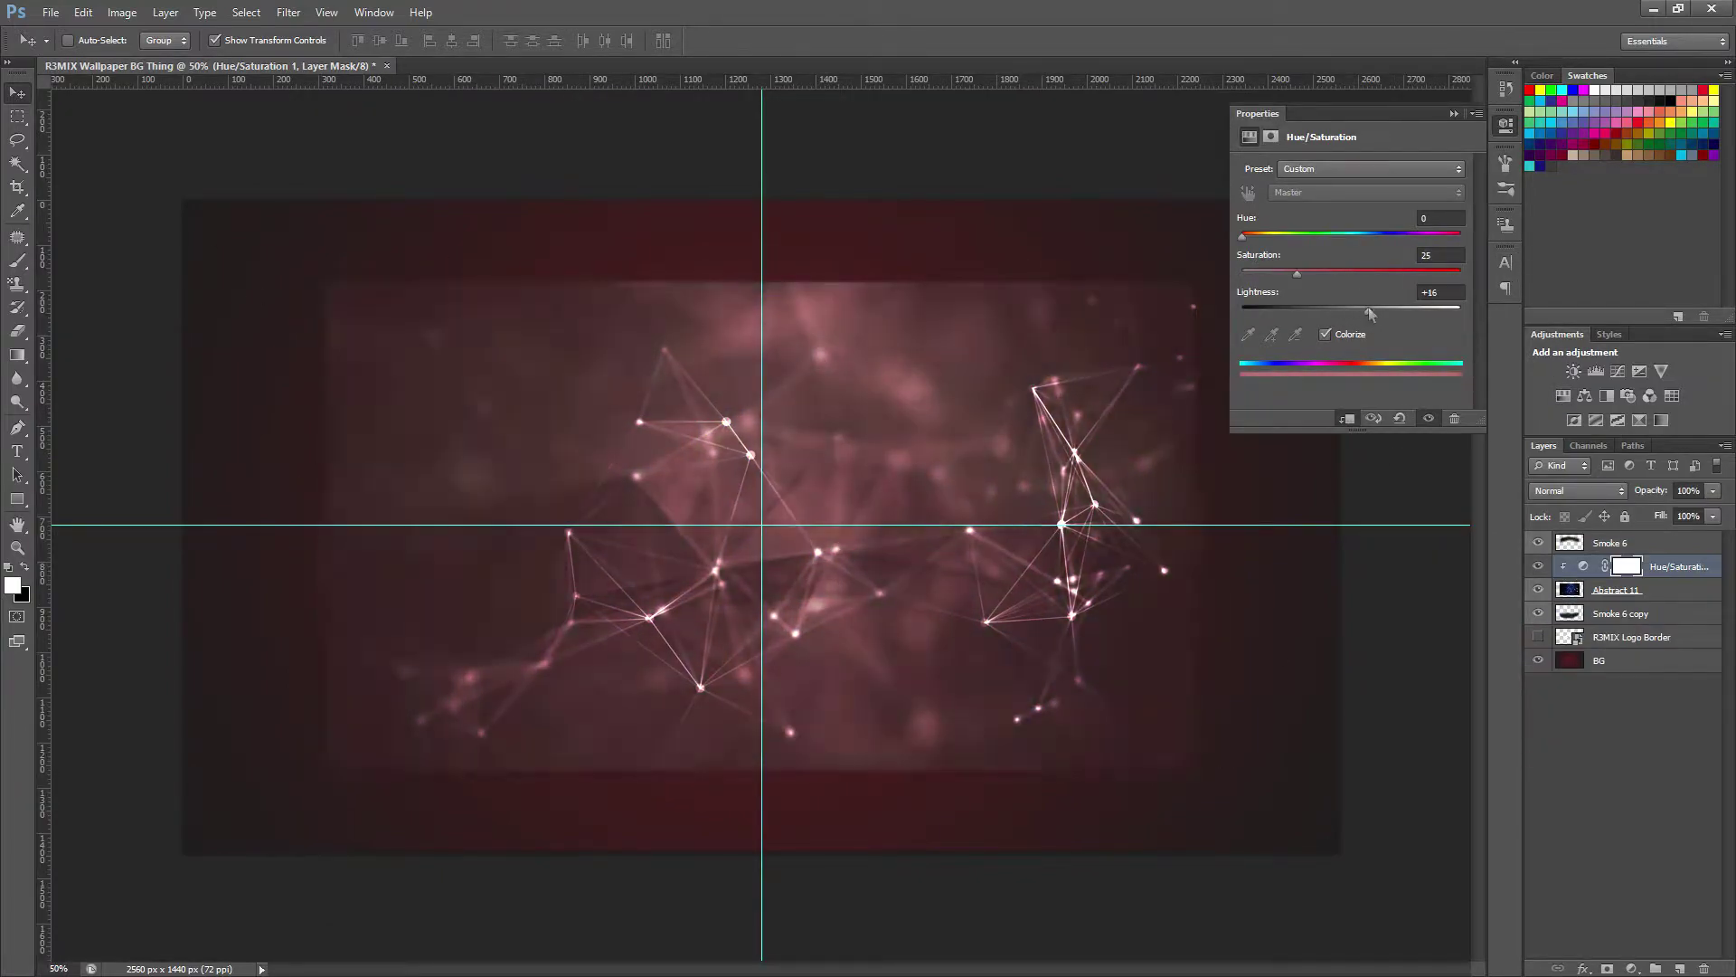
{"action": "left_click_drag", "start_coordinate": [1713, 490], "coordinate": [1686, 512]}
{"action": "key", "text": "alt+bracketleft"}
{"action": "left_click", "coordinate": [1712, 516]}
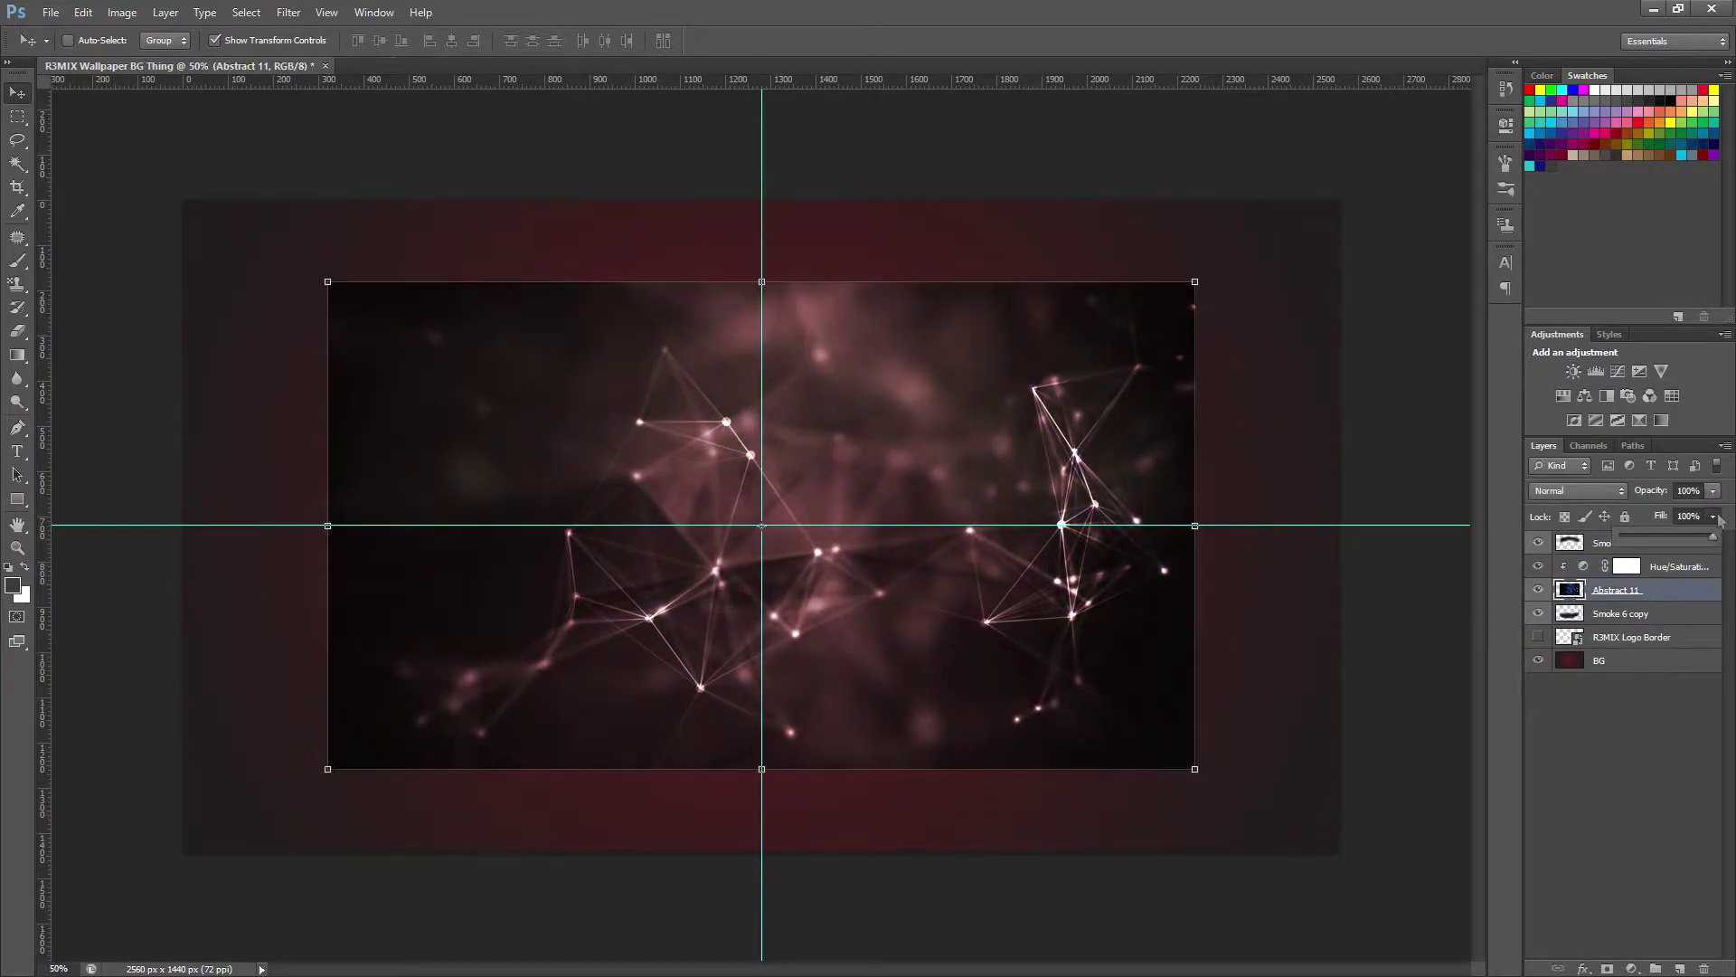
{"action": "key", "text": "3"}
{"action": "key", "text": "3"}
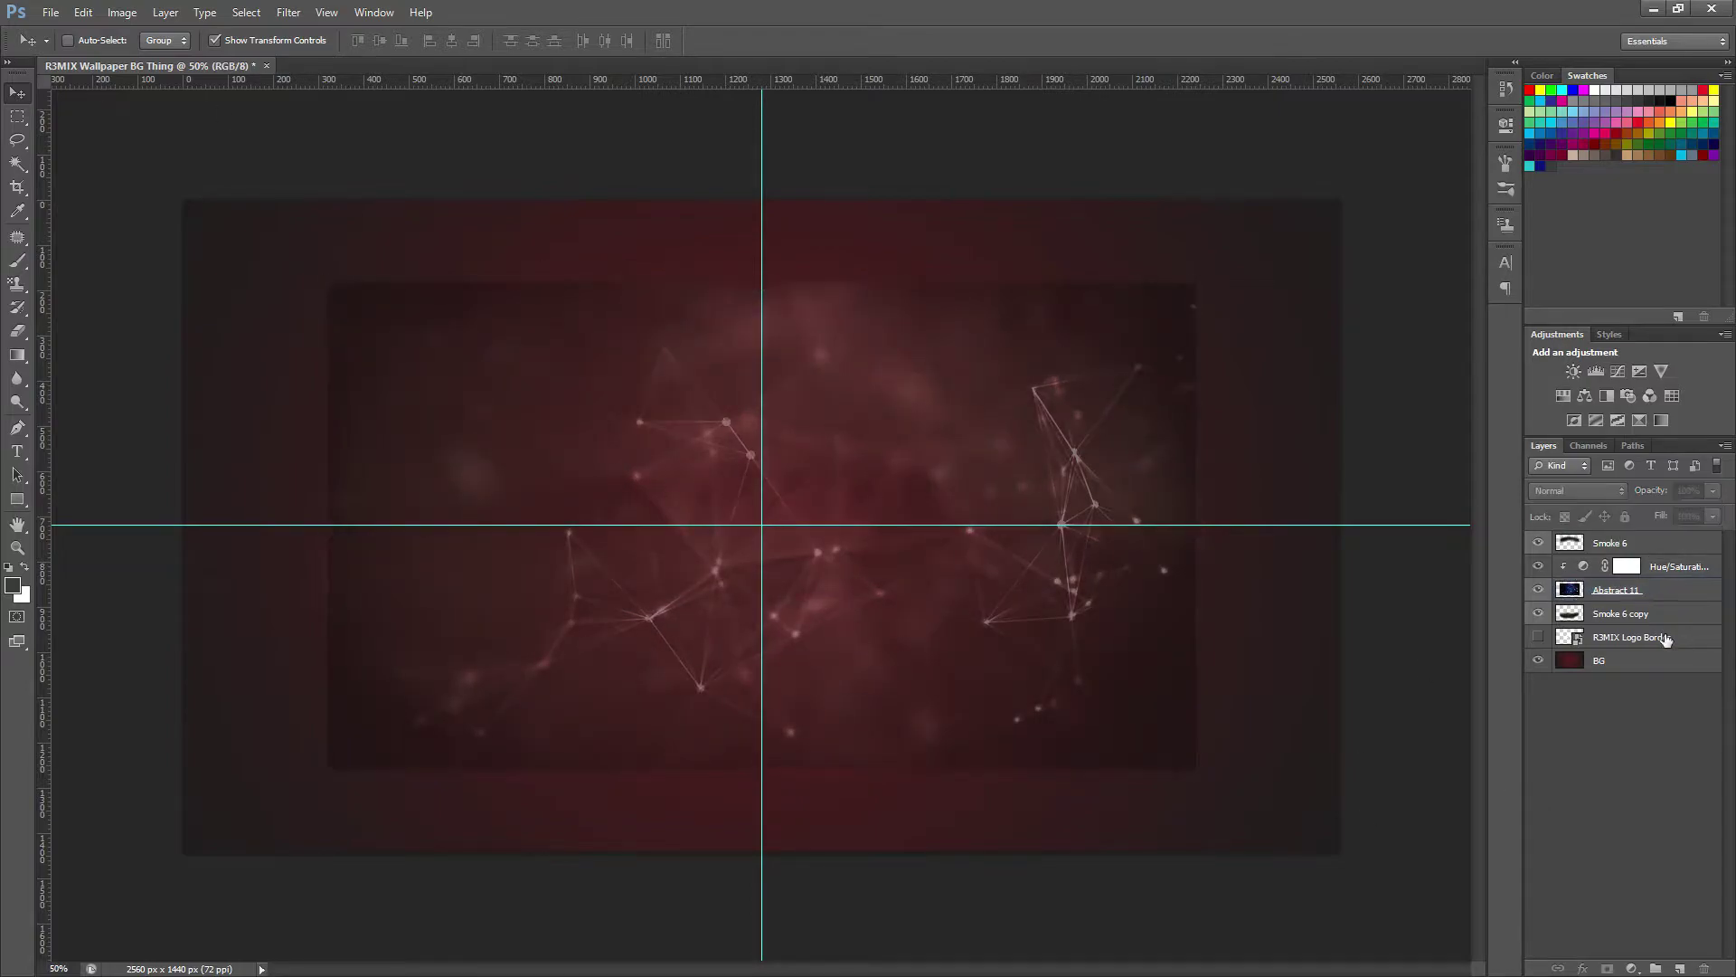
Step: Move R3MIX Logo Border to the top, show it, and enlarge Abstract 11 around its centre
{"action": "left_click_drag", "start_coordinate": [1628, 637], "coordinate": [1628, 535]}
{"action": "left_click", "coordinate": [1537, 543]}
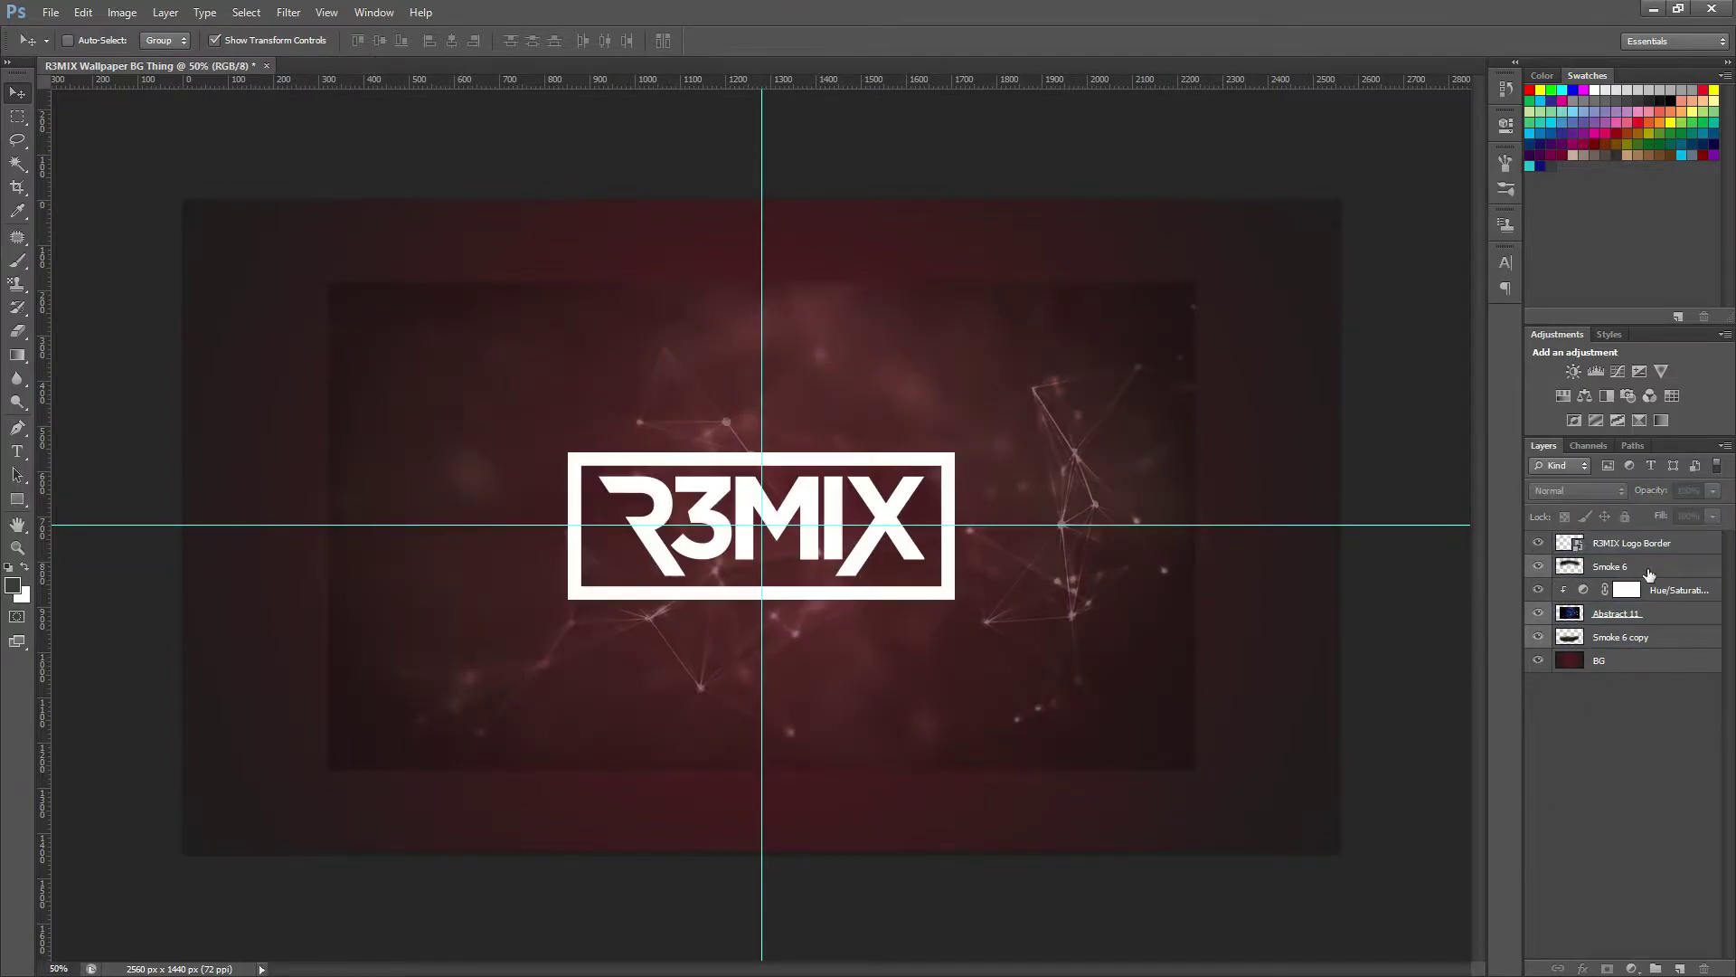
{"action": "left_click", "coordinate": [1619, 613]}
{"action": "key", "text": "e"}
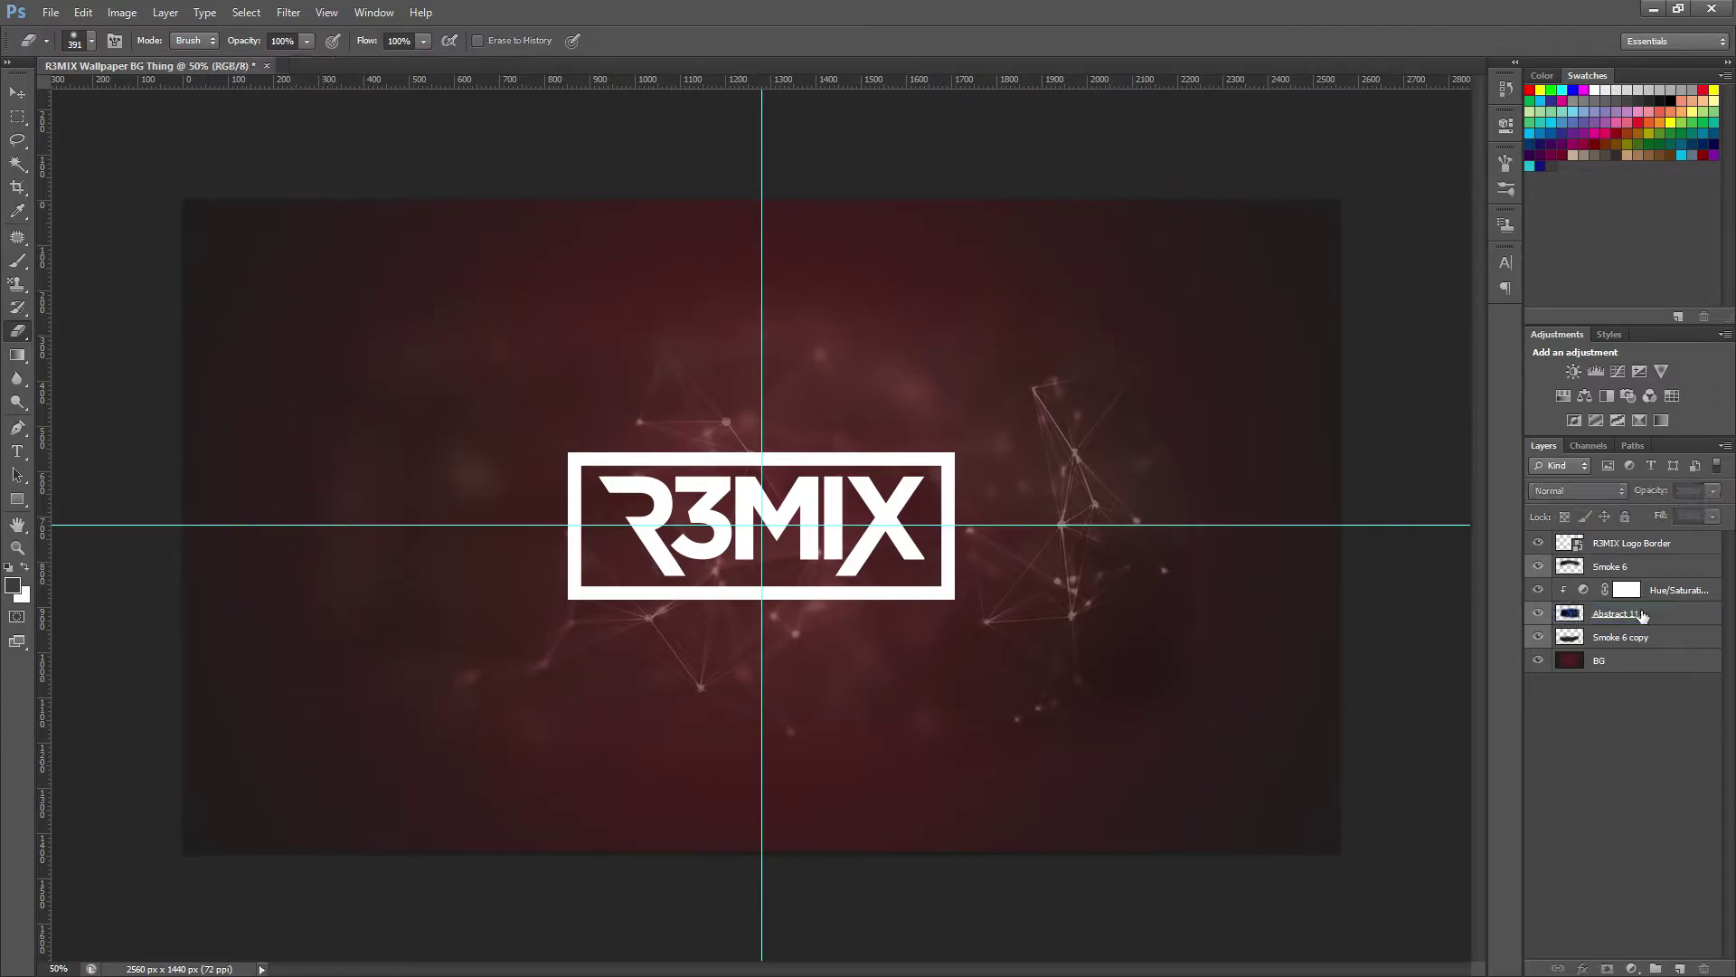
{"action": "key", "text": "v"}
{"action": "left_click_drag", "start_coordinate": [1199, 774], "coordinate": [1382, 874]}
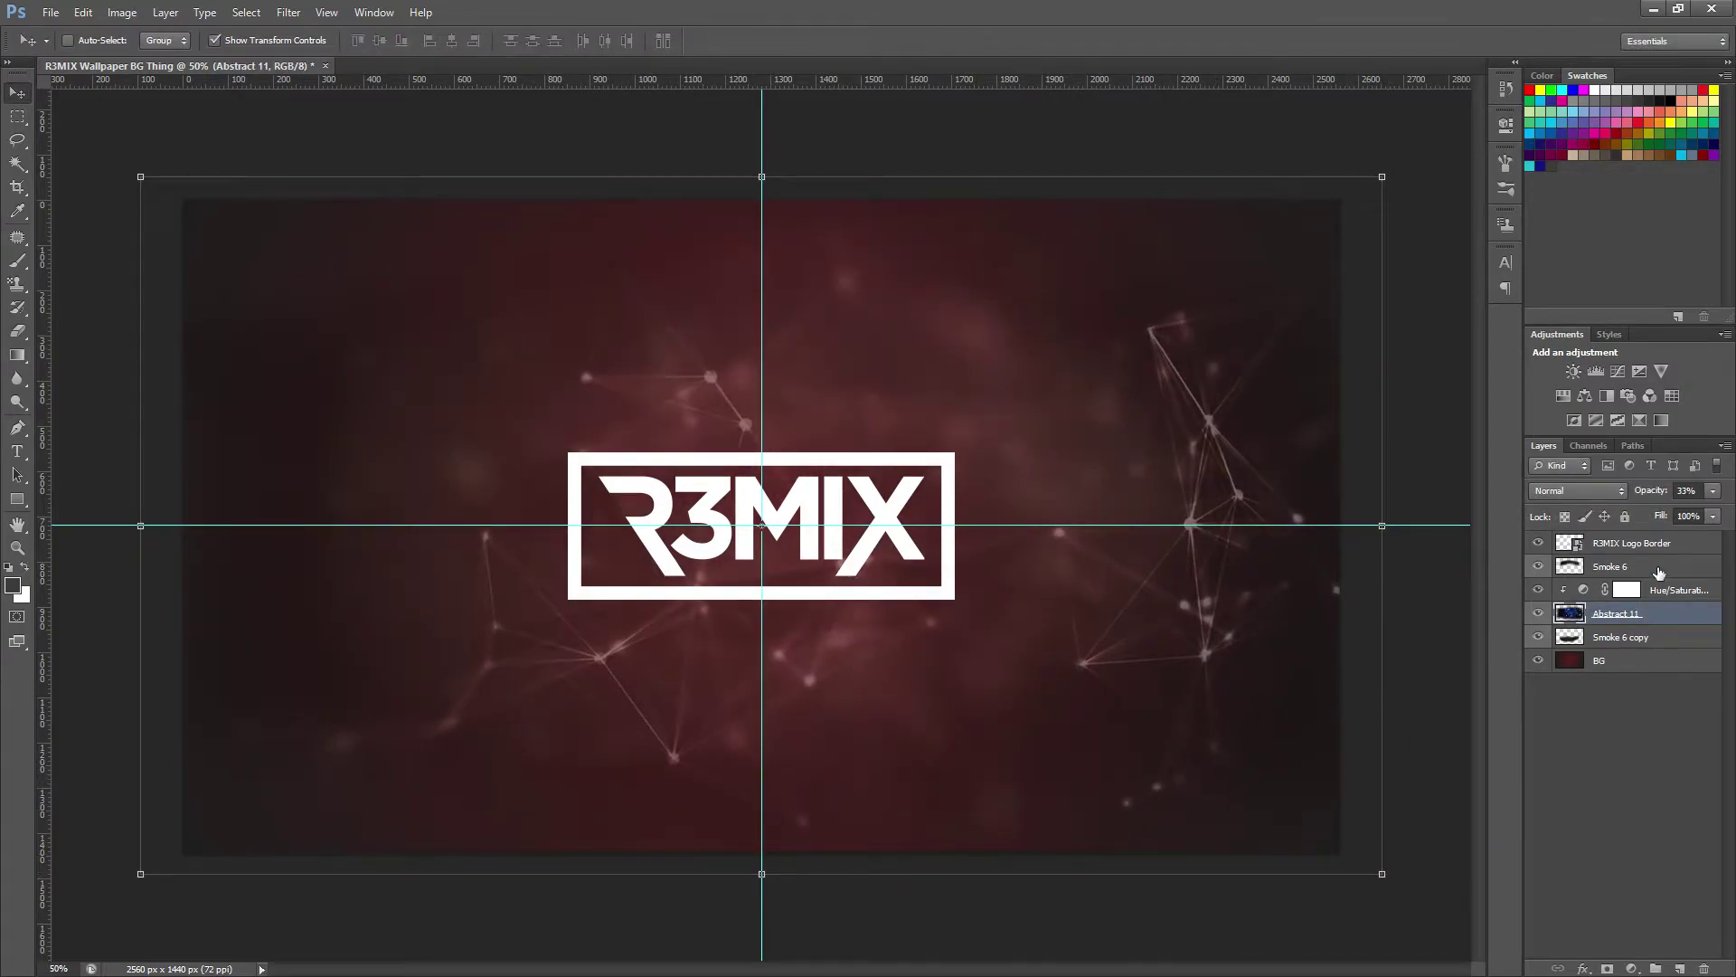
Step: Scale up both smoke layers and move Abstract 11 above them in the stack
{"action": "left_click", "coordinate": [1659, 566]}
{"action": "left_click_drag", "start_coordinate": [1620, 637], "coordinate": [1620, 586]}
{"action": "left_click", "coordinate": [1657, 566], "text": "ctrl"}
{"action": "left_click_drag", "start_coordinate": [1384, 937], "coordinate": [1481, 972]}
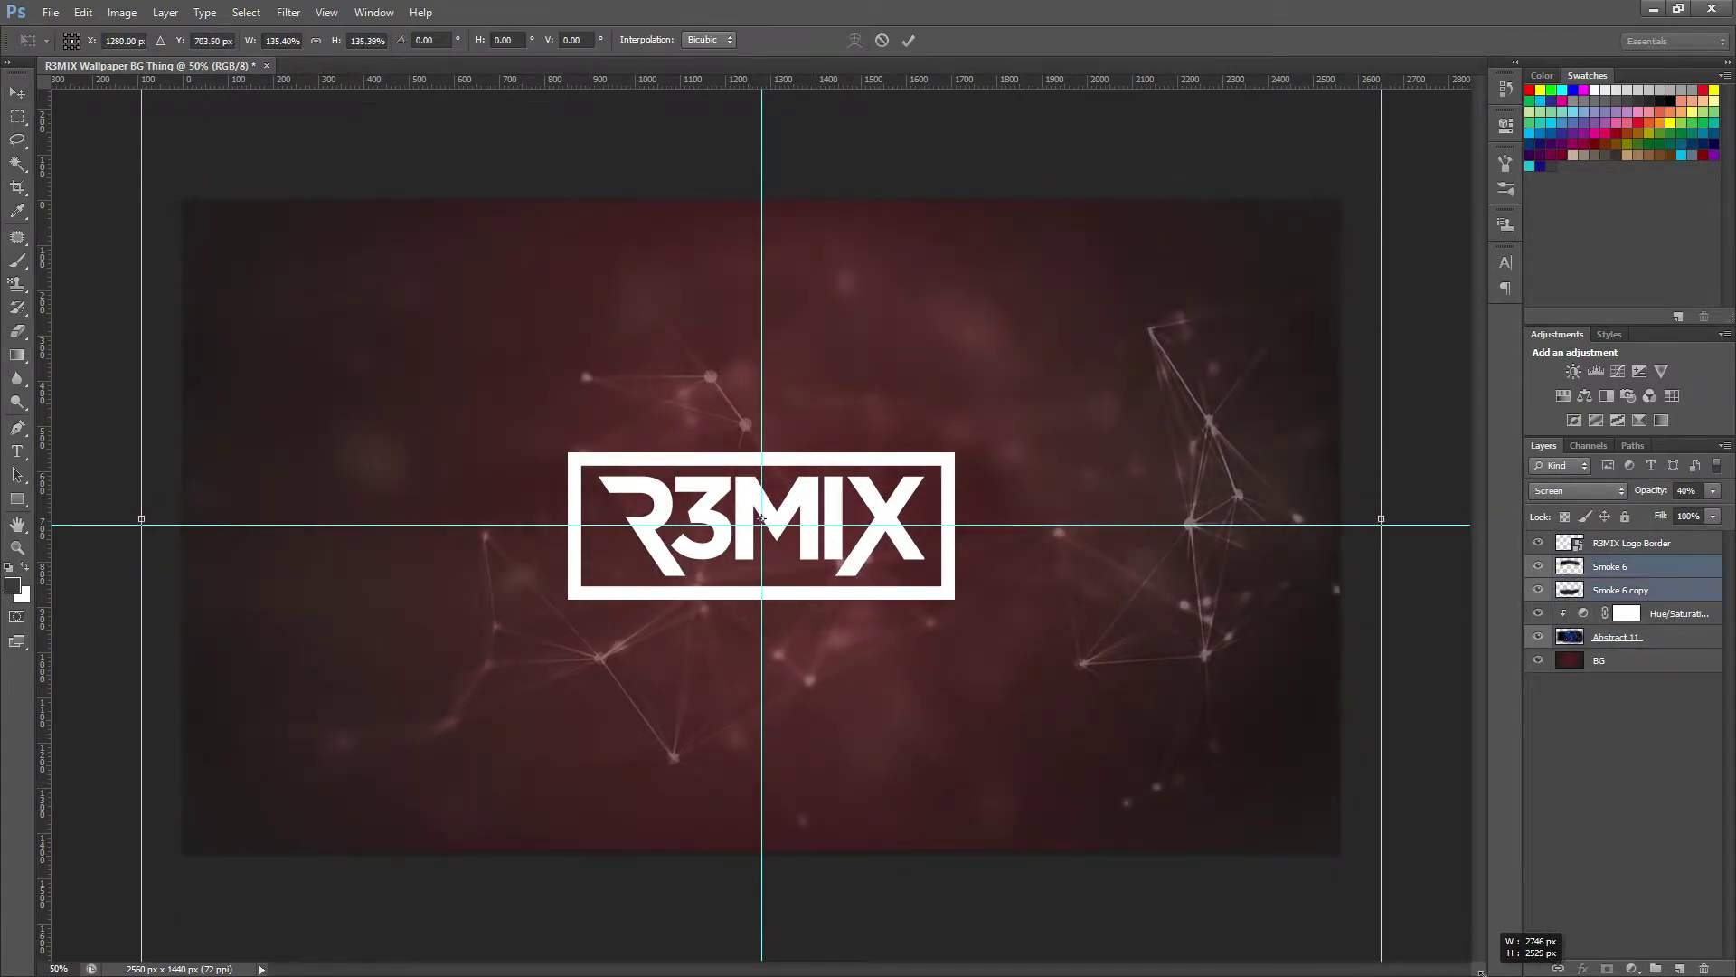
{"action": "left_click", "coordinate": [1669, 636]}
{"action": "left_click_drag", "start_coordinate": [1677, 634], "coordinate": [1663, 554]}
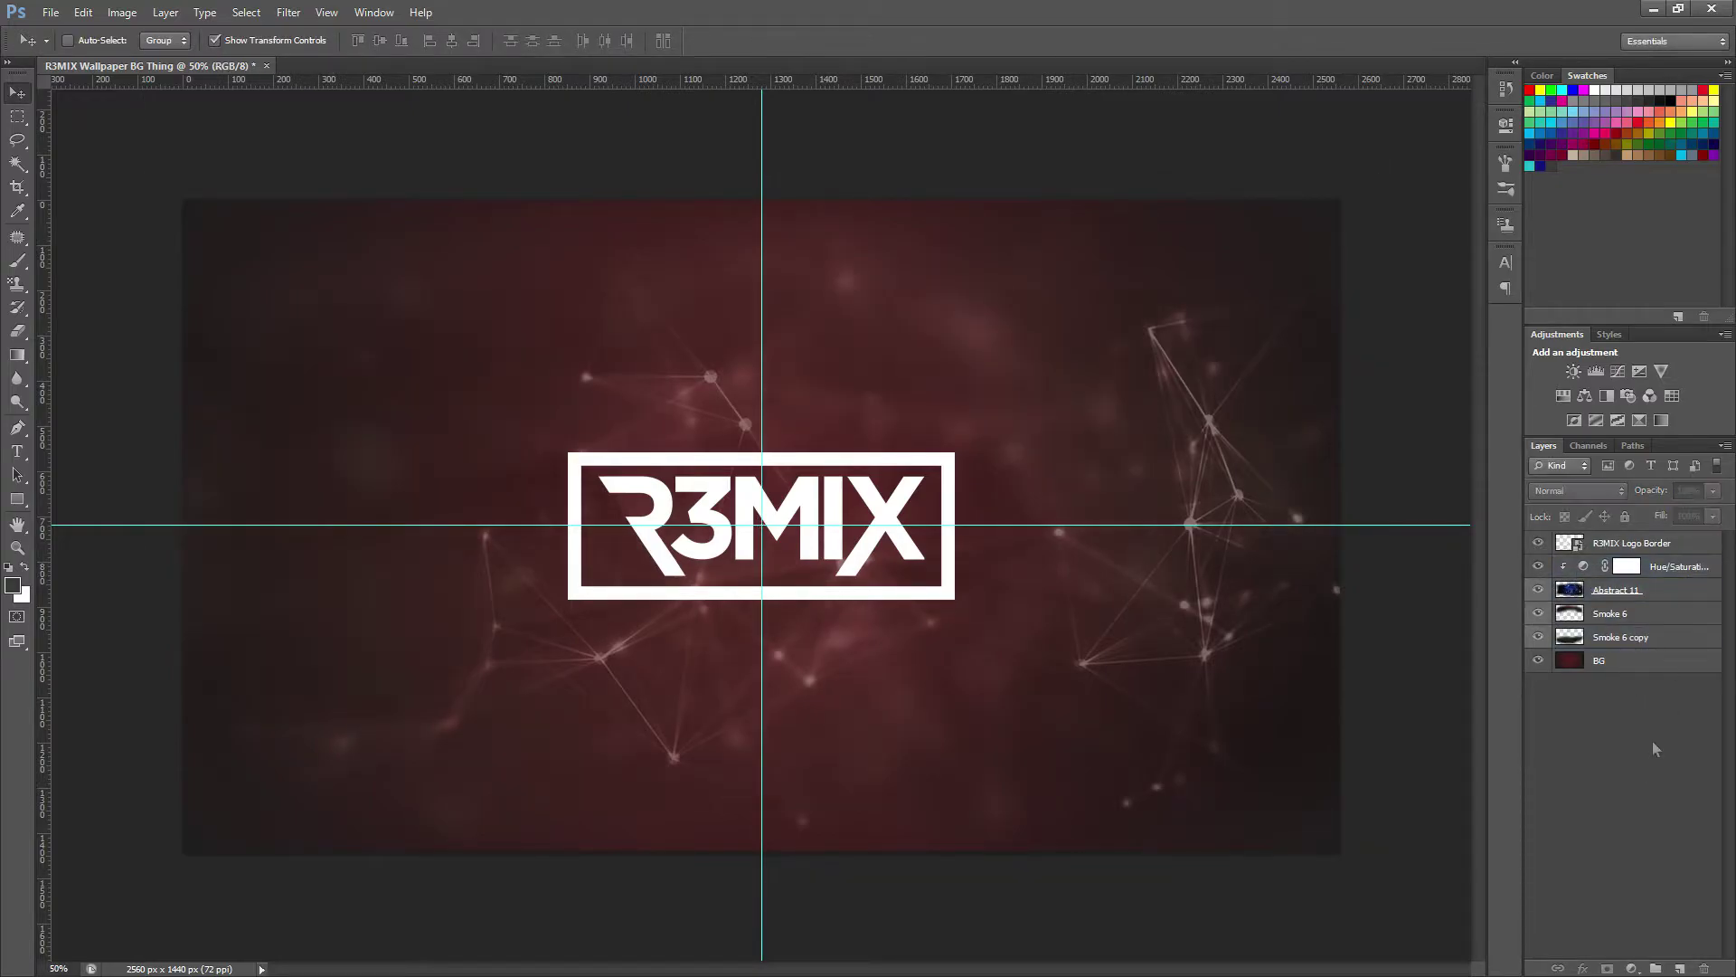
{"action": "left_click", "coordinate": [1651, 495]}
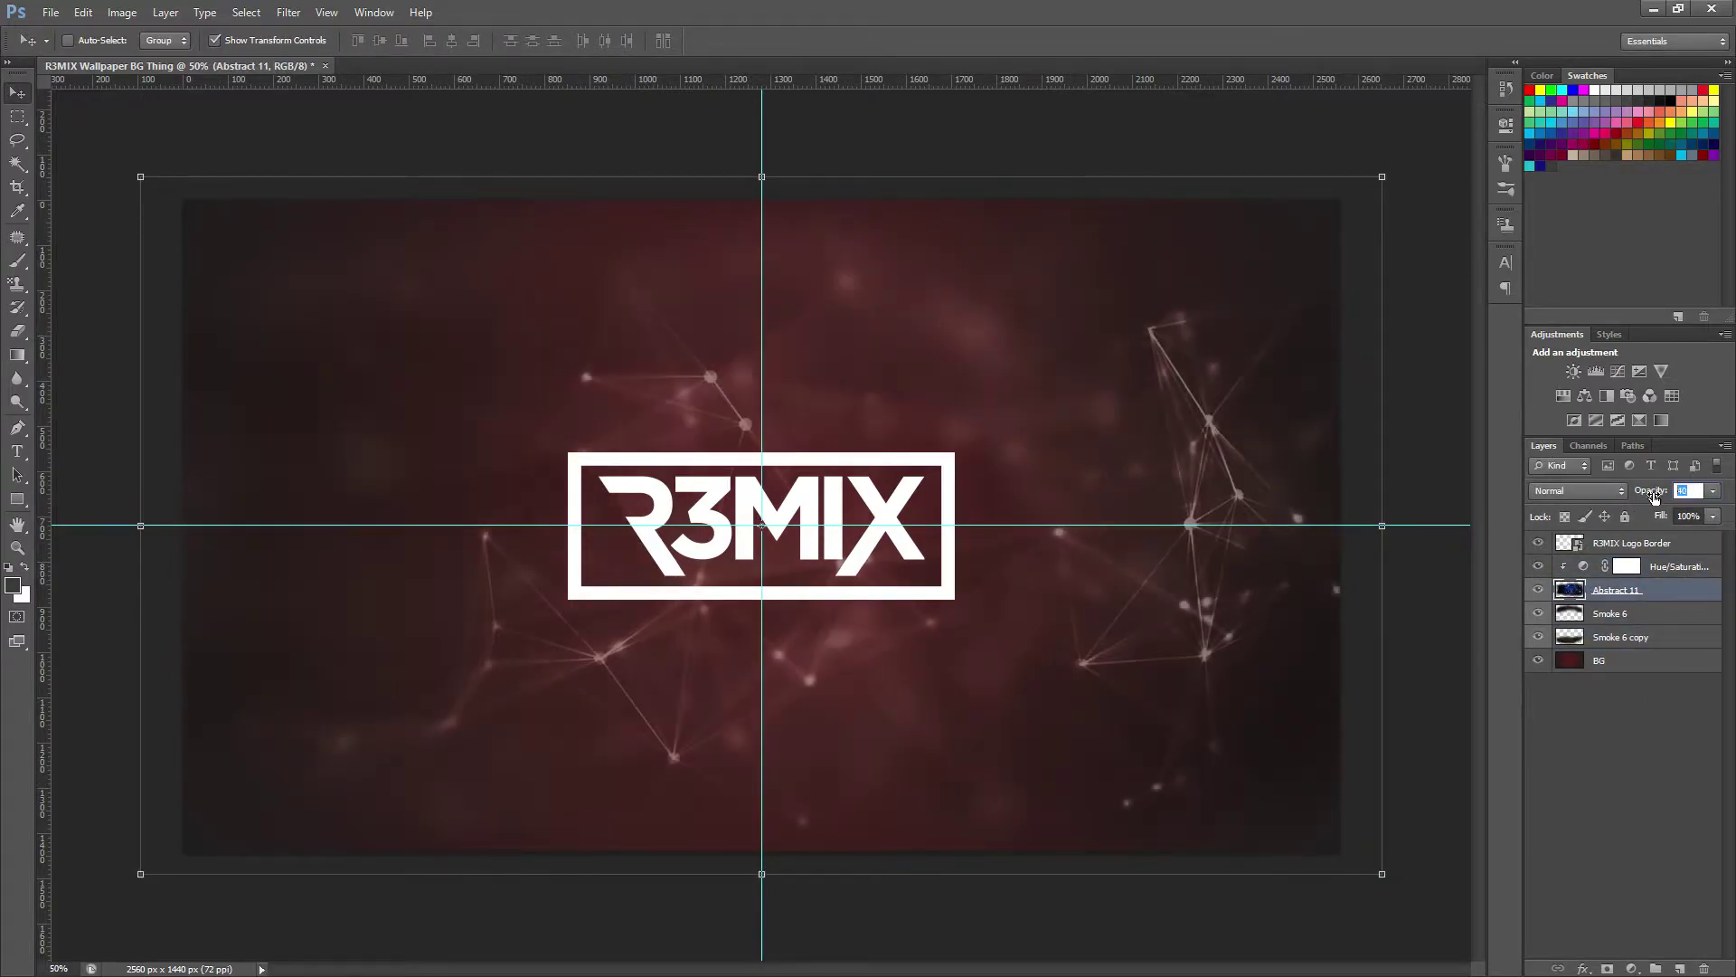
{"action": "left_click", "coordinate": [1592, 724]}
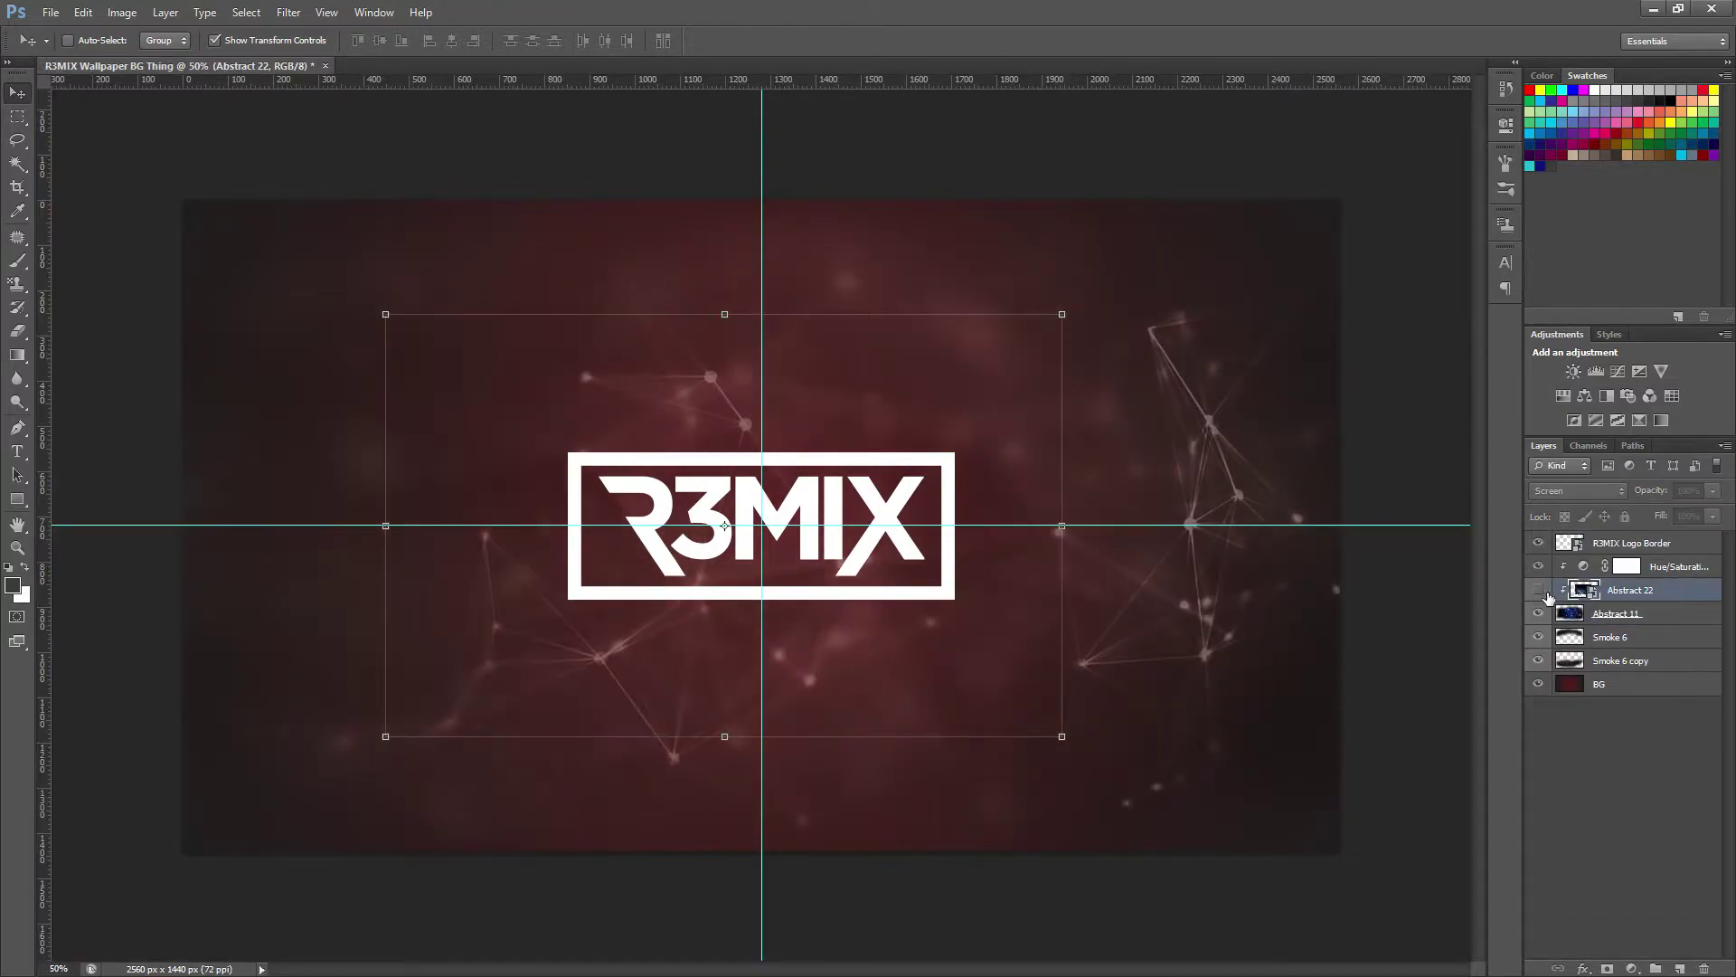
Step: Move Abstract 22 to the top, hide Abstract 11, and enlarge Abstract 22 to cover the canvas
{"action": "left_click_drag", "start_coordinate": [1678, 597], "coordinate": [1628, 540]}
{"action": "left_click", "coordinate": [1537, 542]}
{"action": "key", "text": "ctrl+t"}
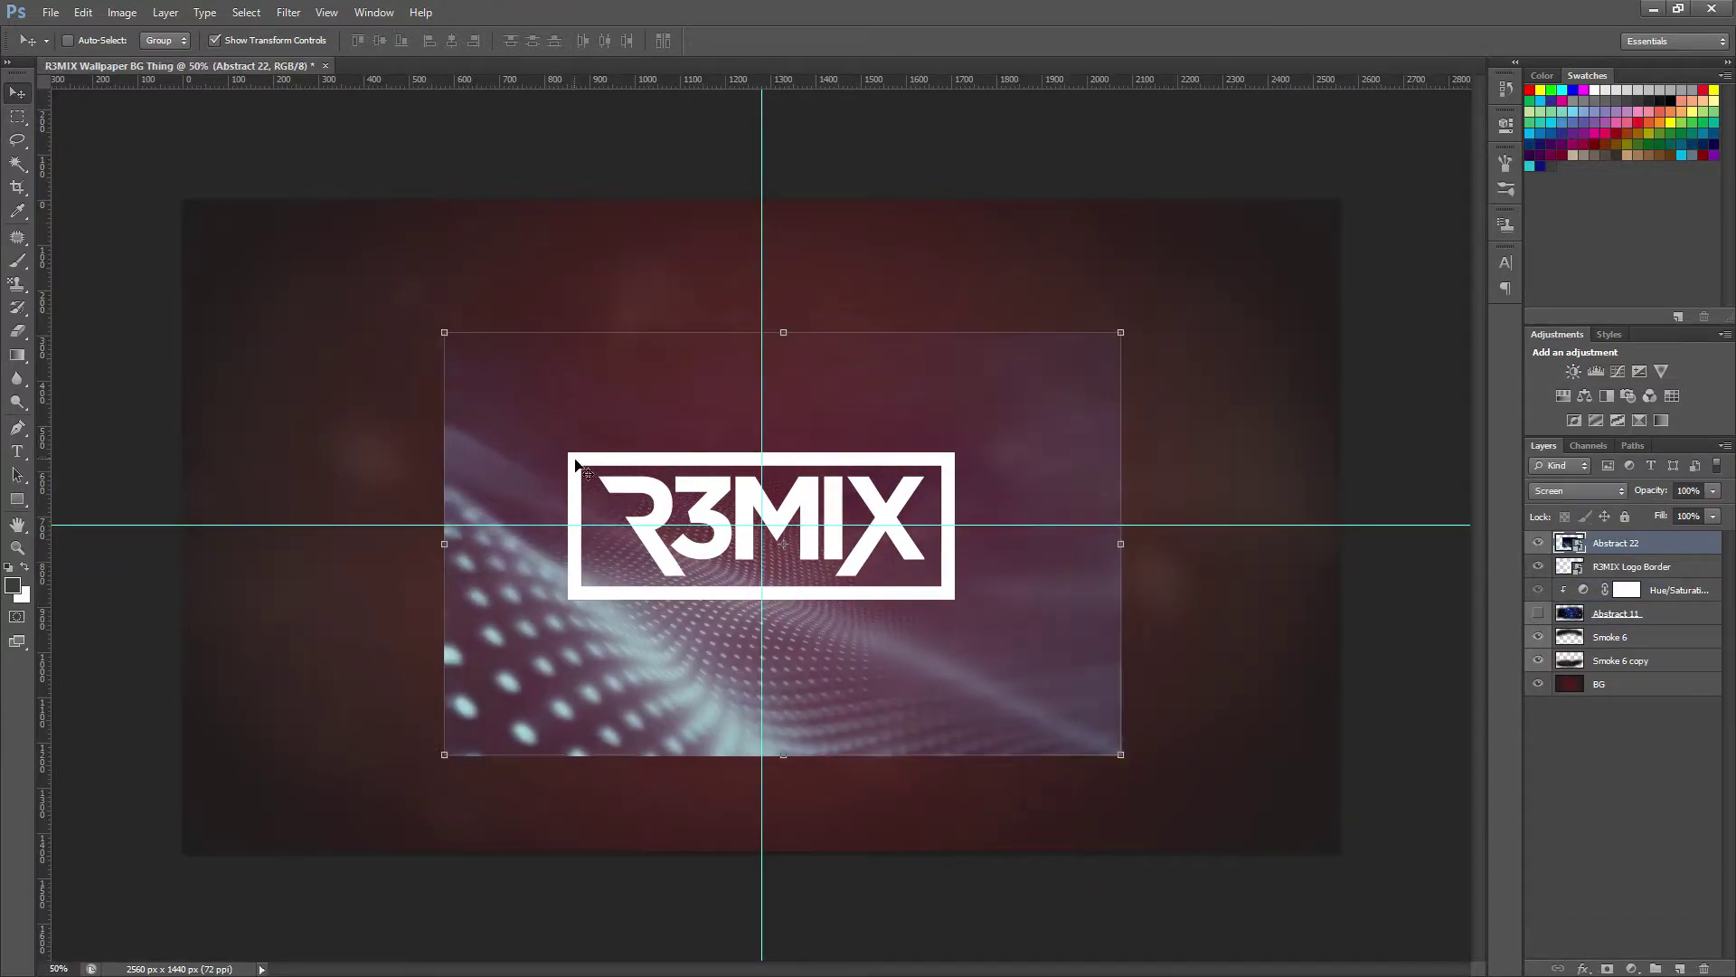
{"action": "mouse_move", "coordinate": [1124, 729]}
{"action": "left_mouse_down"}
{"action": "mouse_move", "coordinate": [1377, 813]}
{"action": "mouse_move", "coordinate": [1365, 880]}
{"action": "mouse_move", "coordinate": [1193, 827]}
{"action": "left_mouse_up"}
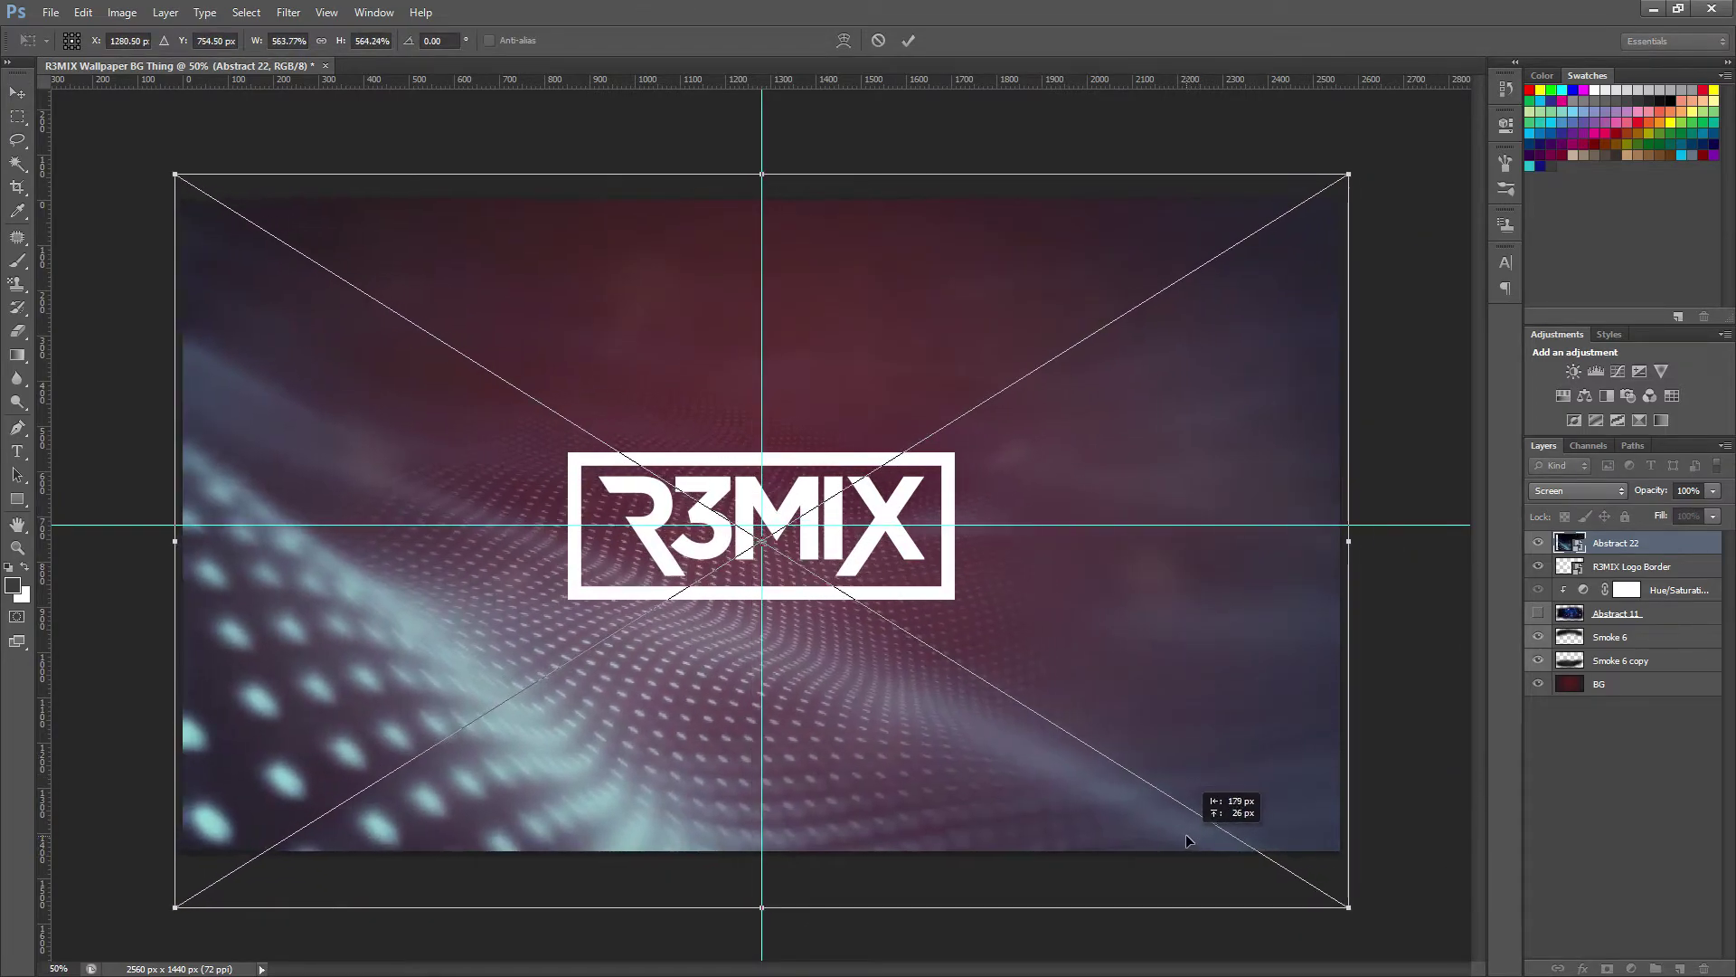
{"action": "key", "text": "Return"}
{"action": "double_click", "coordinate": [1668, 543]}
Step: Add a Hue/Saturation adjustment clipped to Abstract 22, colorized with a red tint
{"action": "left_click", "coordinate": [1562, 480]}
{"action": "left_click", "coordinate": [1562, 395]}
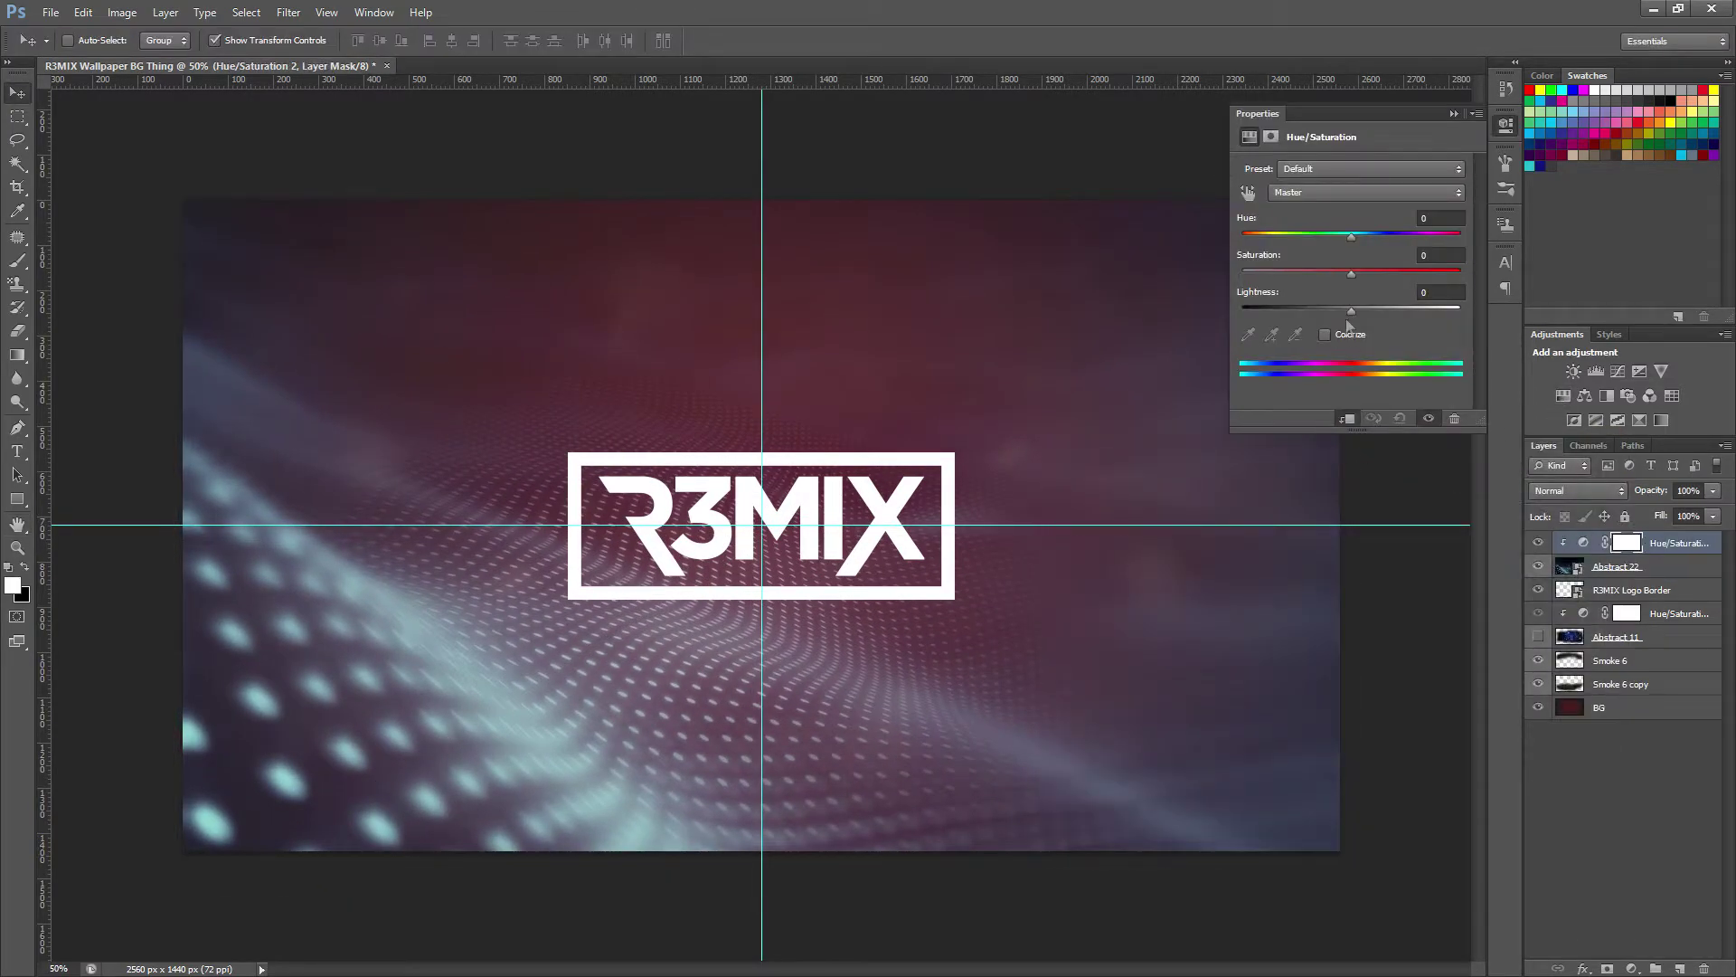
{"action": "left_click_drag", "start_coordinate": [1351, 271], "coordinate": [1257, 271]}
{"action": "left_click", "coordinate": [1674, 577], "text": "alt"}
{"action": "left_click", "coordinate": [1539, 566]}
{"action": "left_click", "coordinate": [1677, 569]}
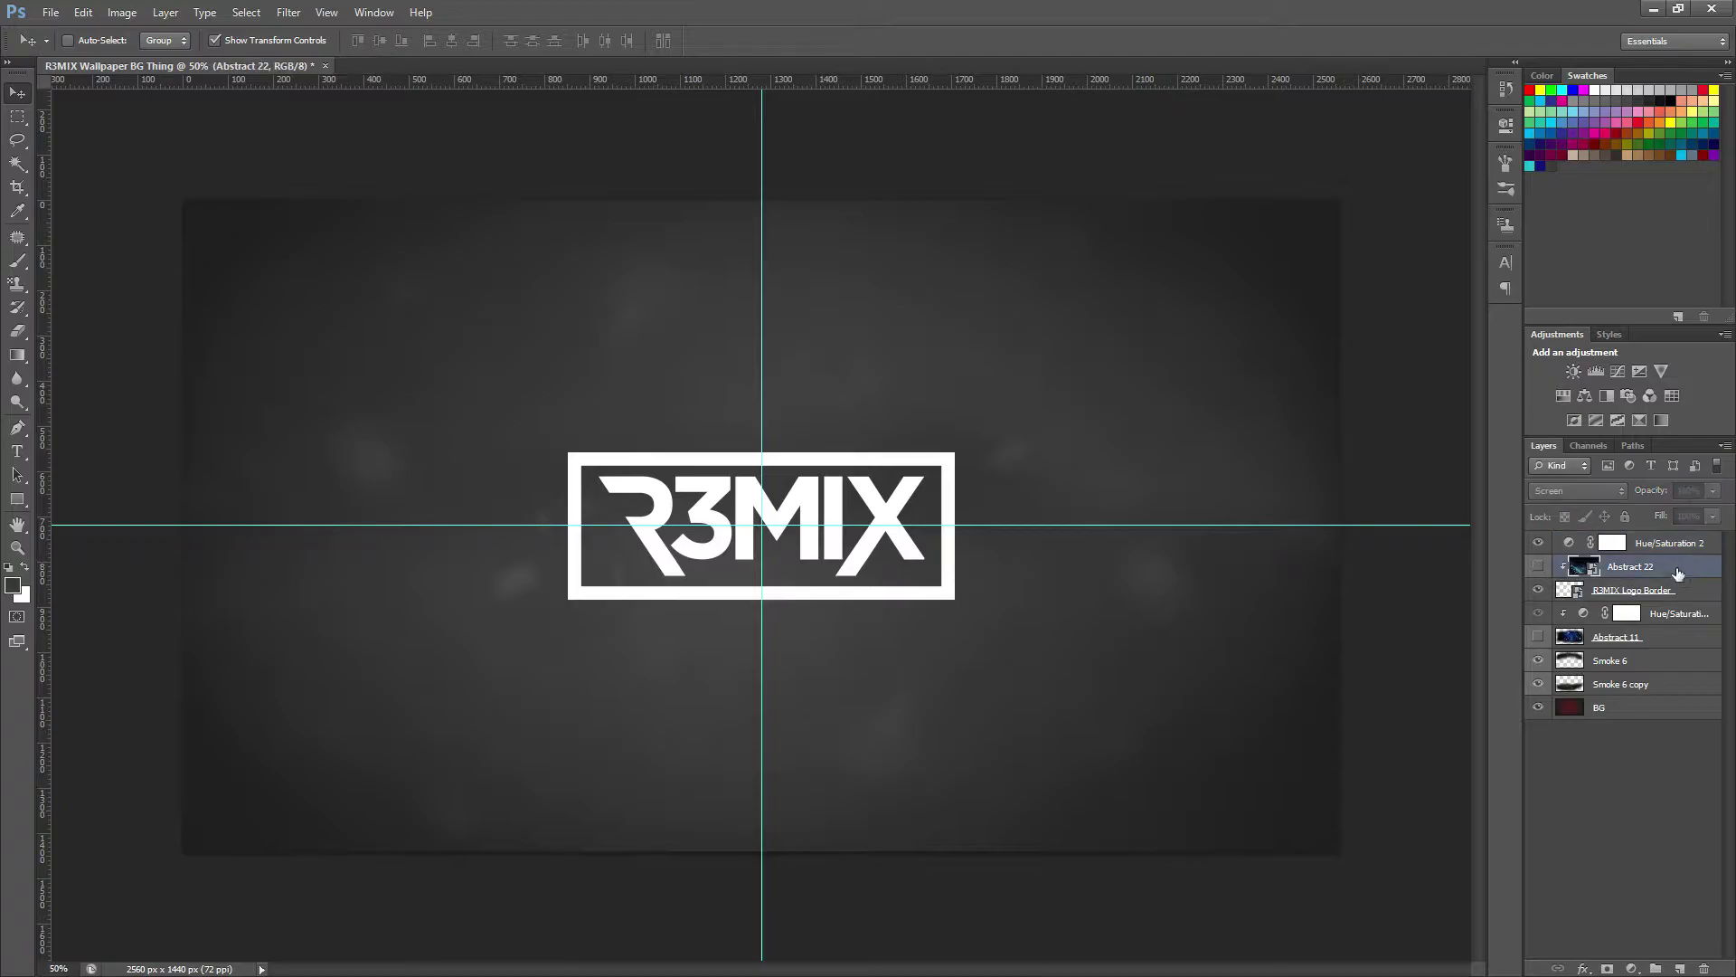
{"action": "double_click", "coordinate": [1613, 542]}
{"action": "left_click", "coordinate": [1592, 555], "text": "alt"}
{"action": "left_click", "coordinate": [1538, 566]}
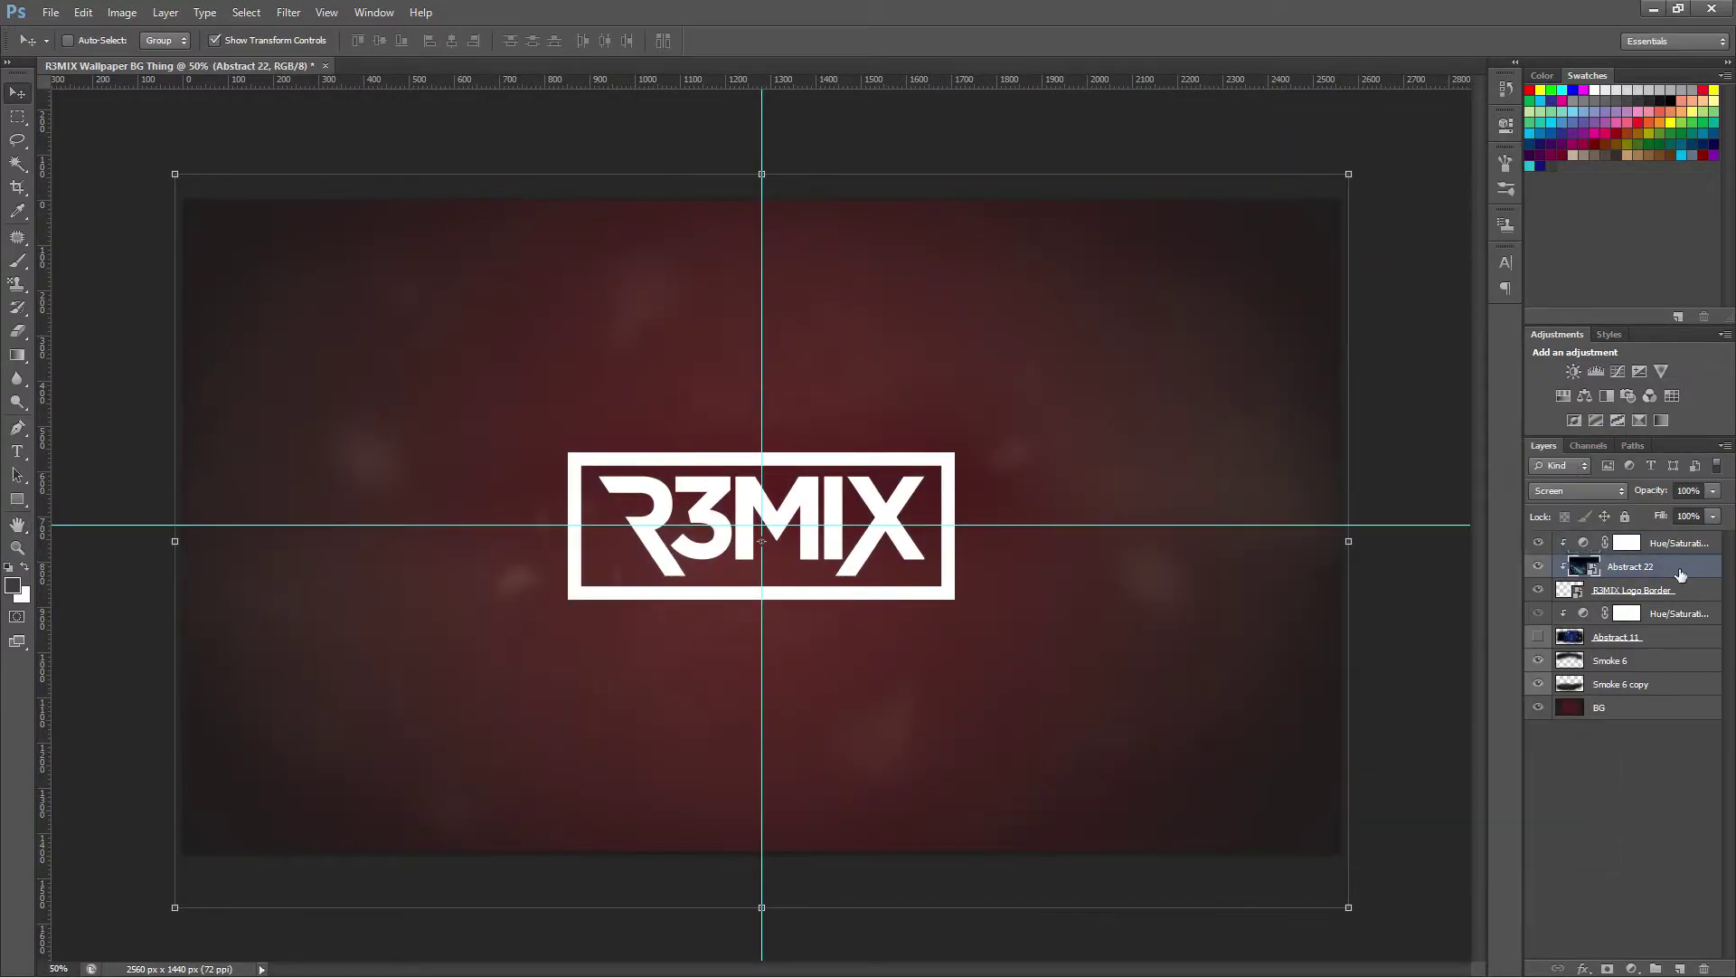
Step: Release Abstract 22's clip, fade it to 10% opacity, boost the red saturation, and reshow Abstract 11
{"action": "left_click", "coordinate": [1675, 577], "text": "alt"}
{"action": "left_click_drag", "start_coordinate": [1713, 490], "coordinate": [1632, 518]}
{"action": "double_click", "coordinate": [1627, 543]}
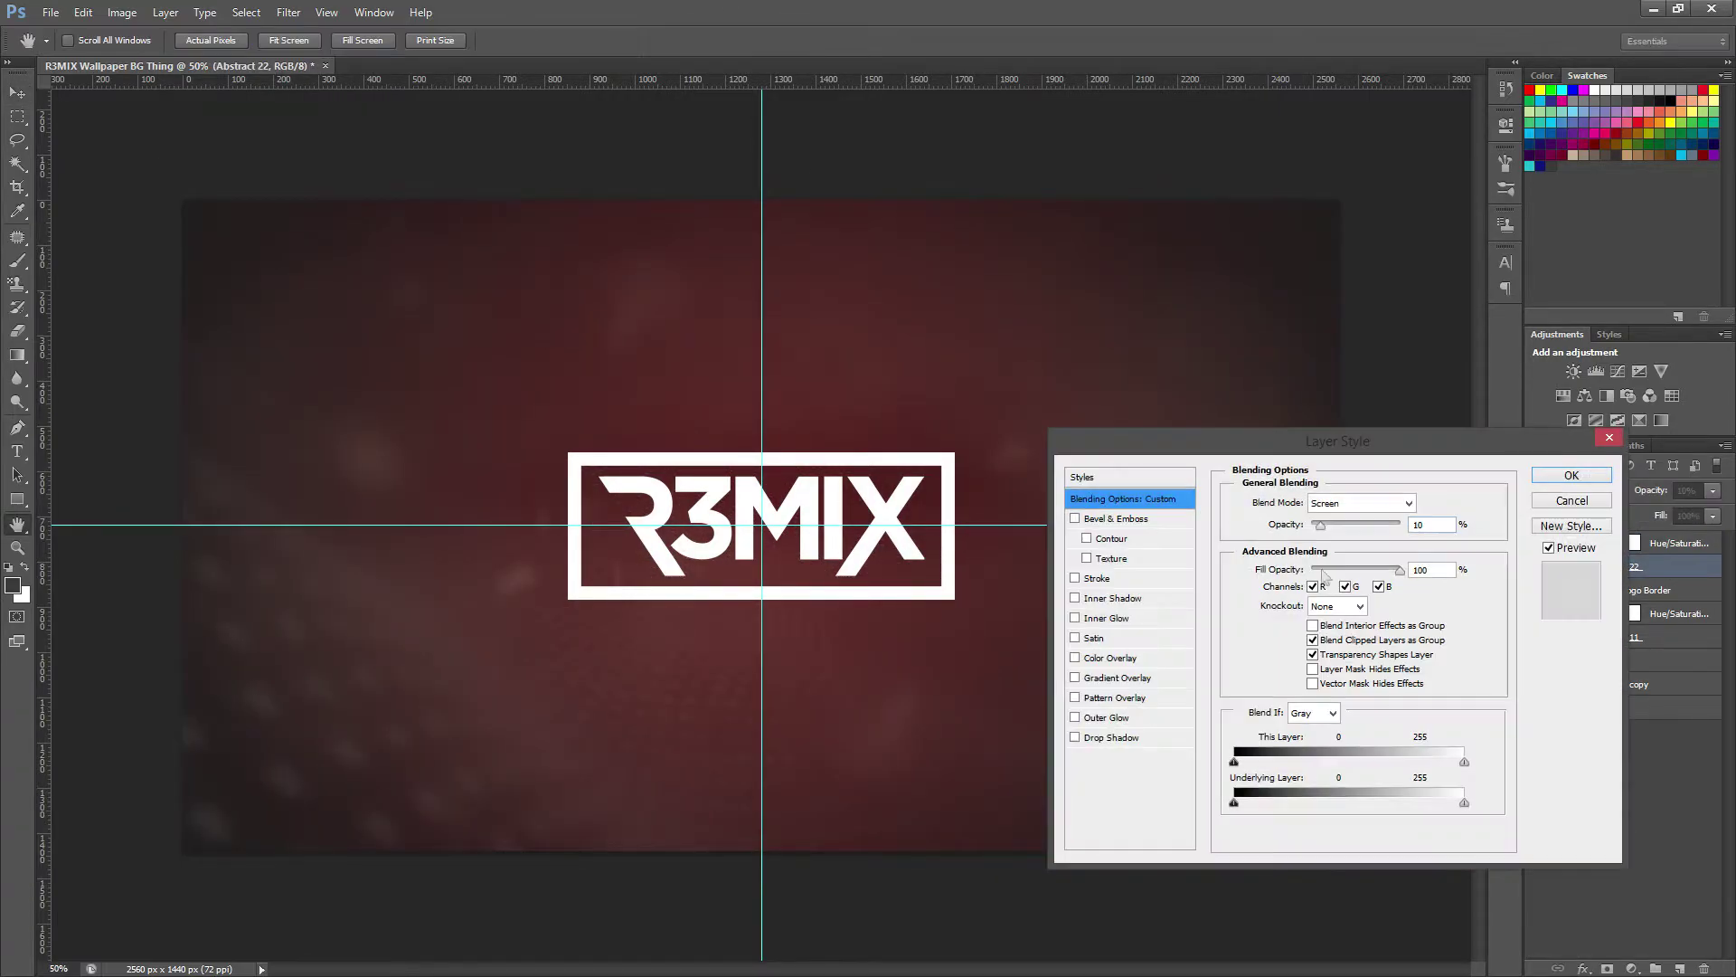
{"action": "key", "text": "Escape"}
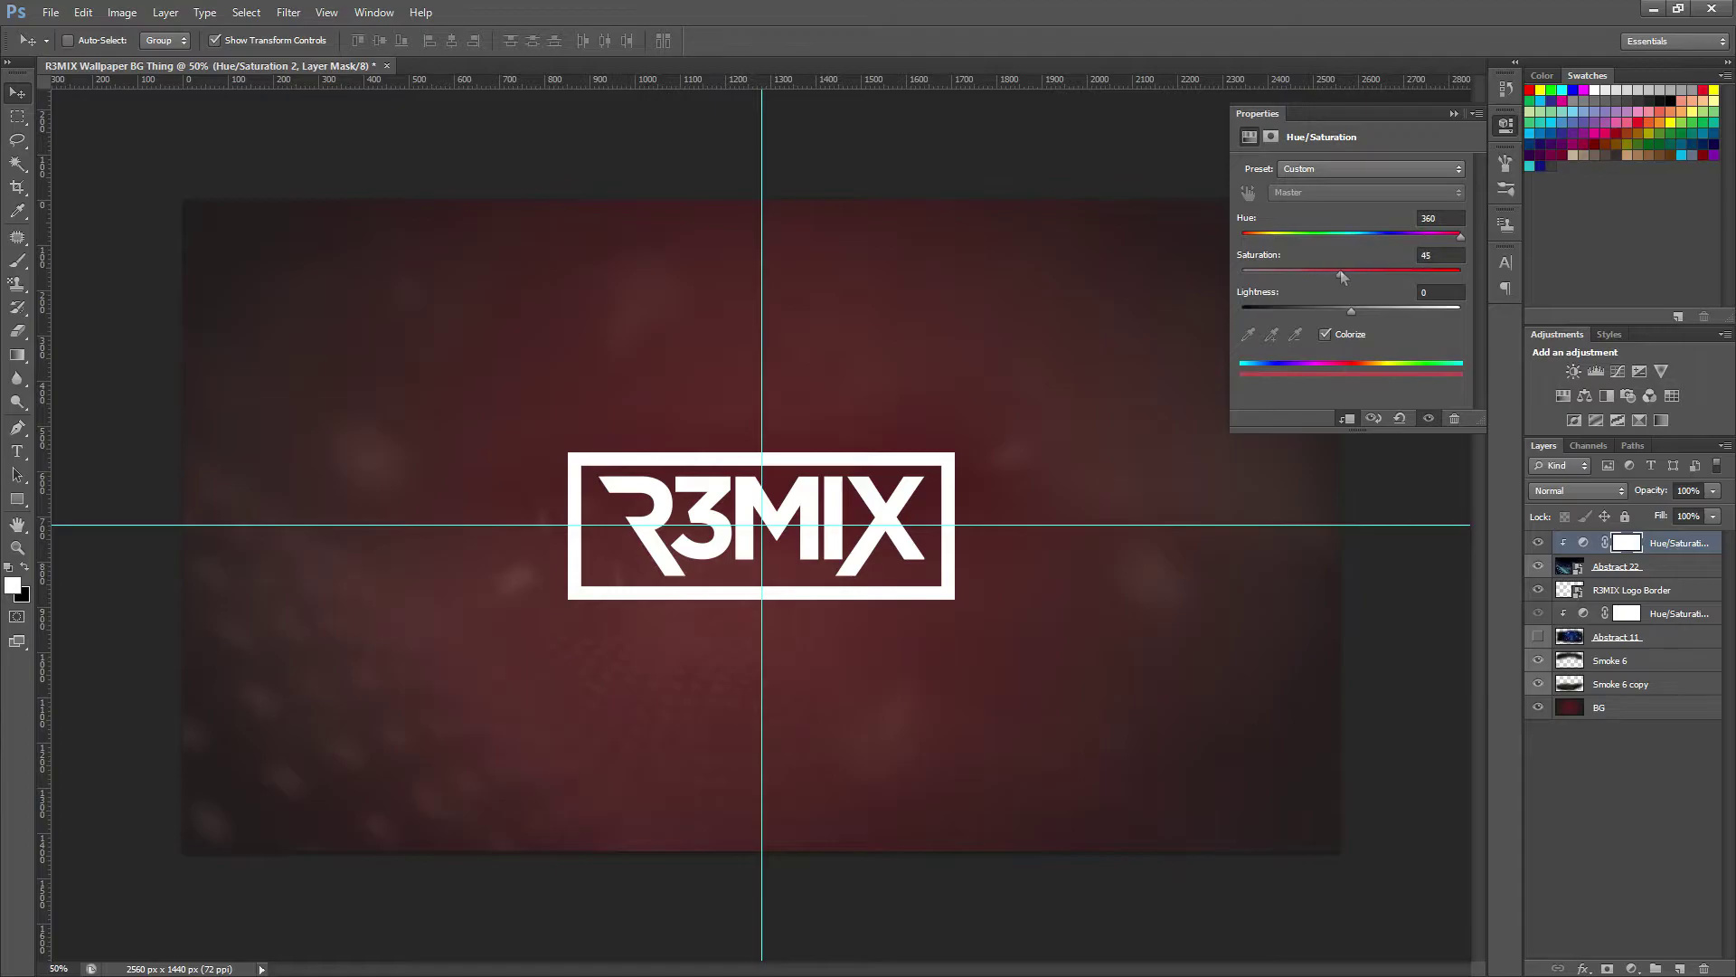
{"action": "left_click_drag", "start_coordinate": [1330, 273], "coordinate": [1337, 273]}
{"action": "left_click", "coordinate": [1567, 763]}
{"action": "left_click", "coordinate": [1538, 637]}
{"action": "left_click", "coordinate": [1618, 636]}
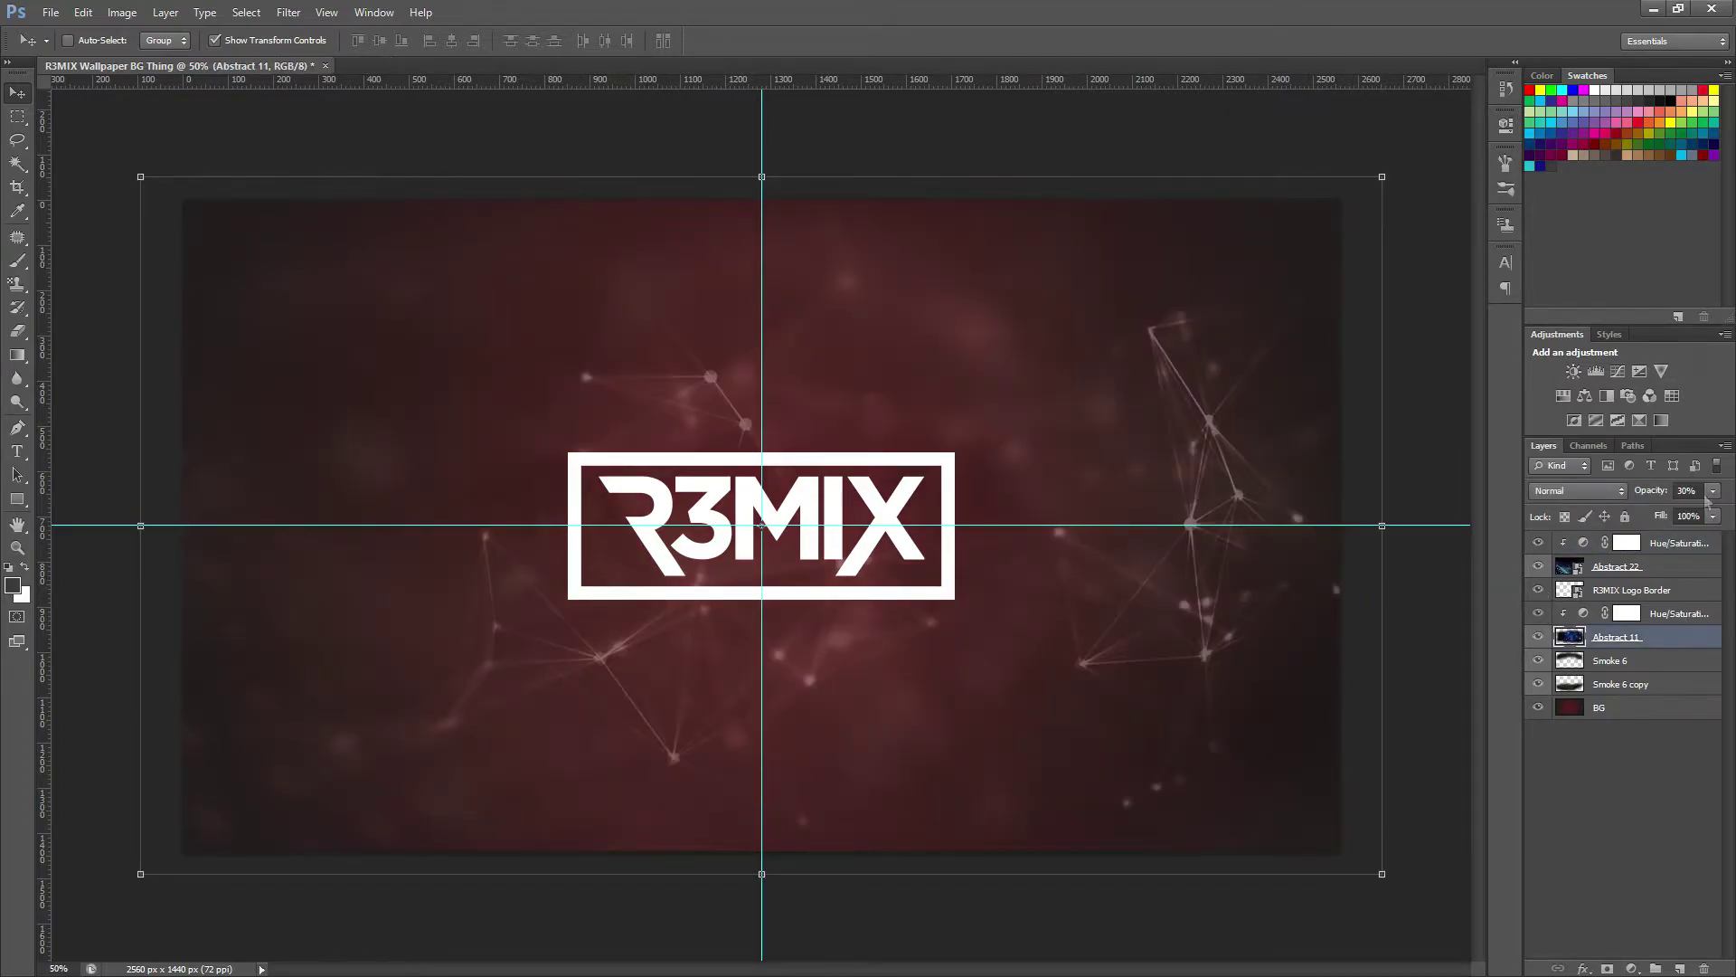
{"action": "left_click", "coordinate": [1655, 856]}
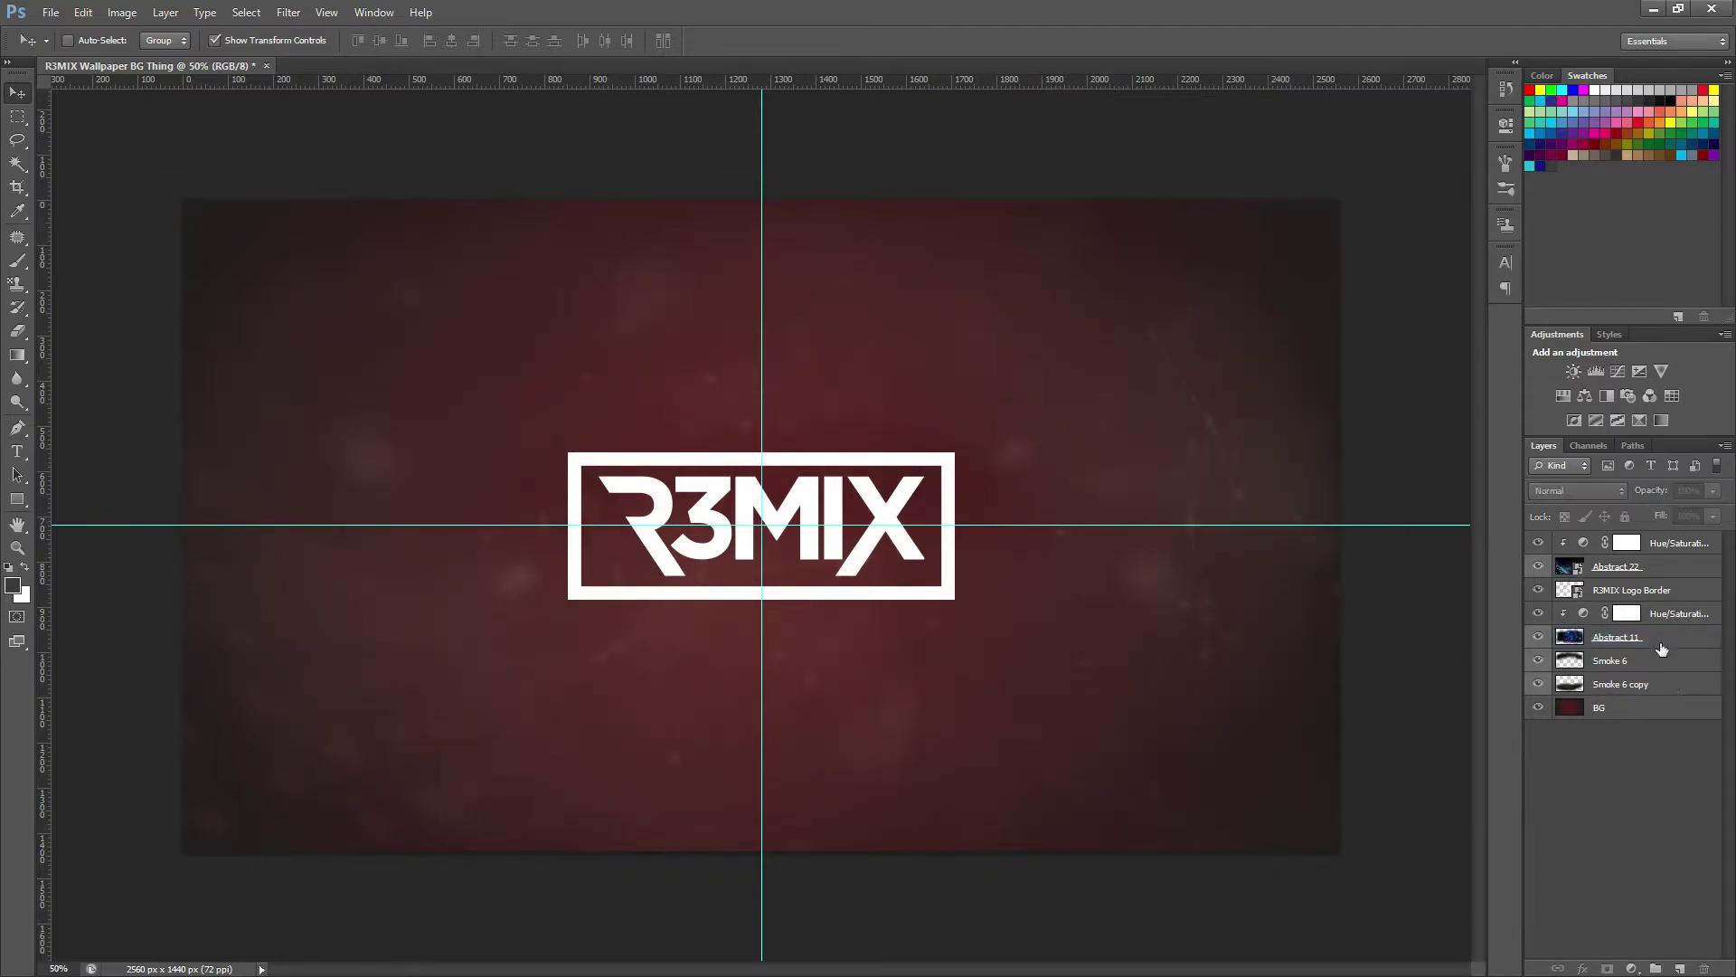
Step: Move R3MIX Logo Border to the top and apply a silver preset layer style
{"action": "left_click_drag", "start_coordinate": [1627, 589], "coordinate": [1675, 543]}
{"action": "double_click", "coordinate": [1674, 543]}
{"action": "left_click", "coordinate": [1083, 477]}
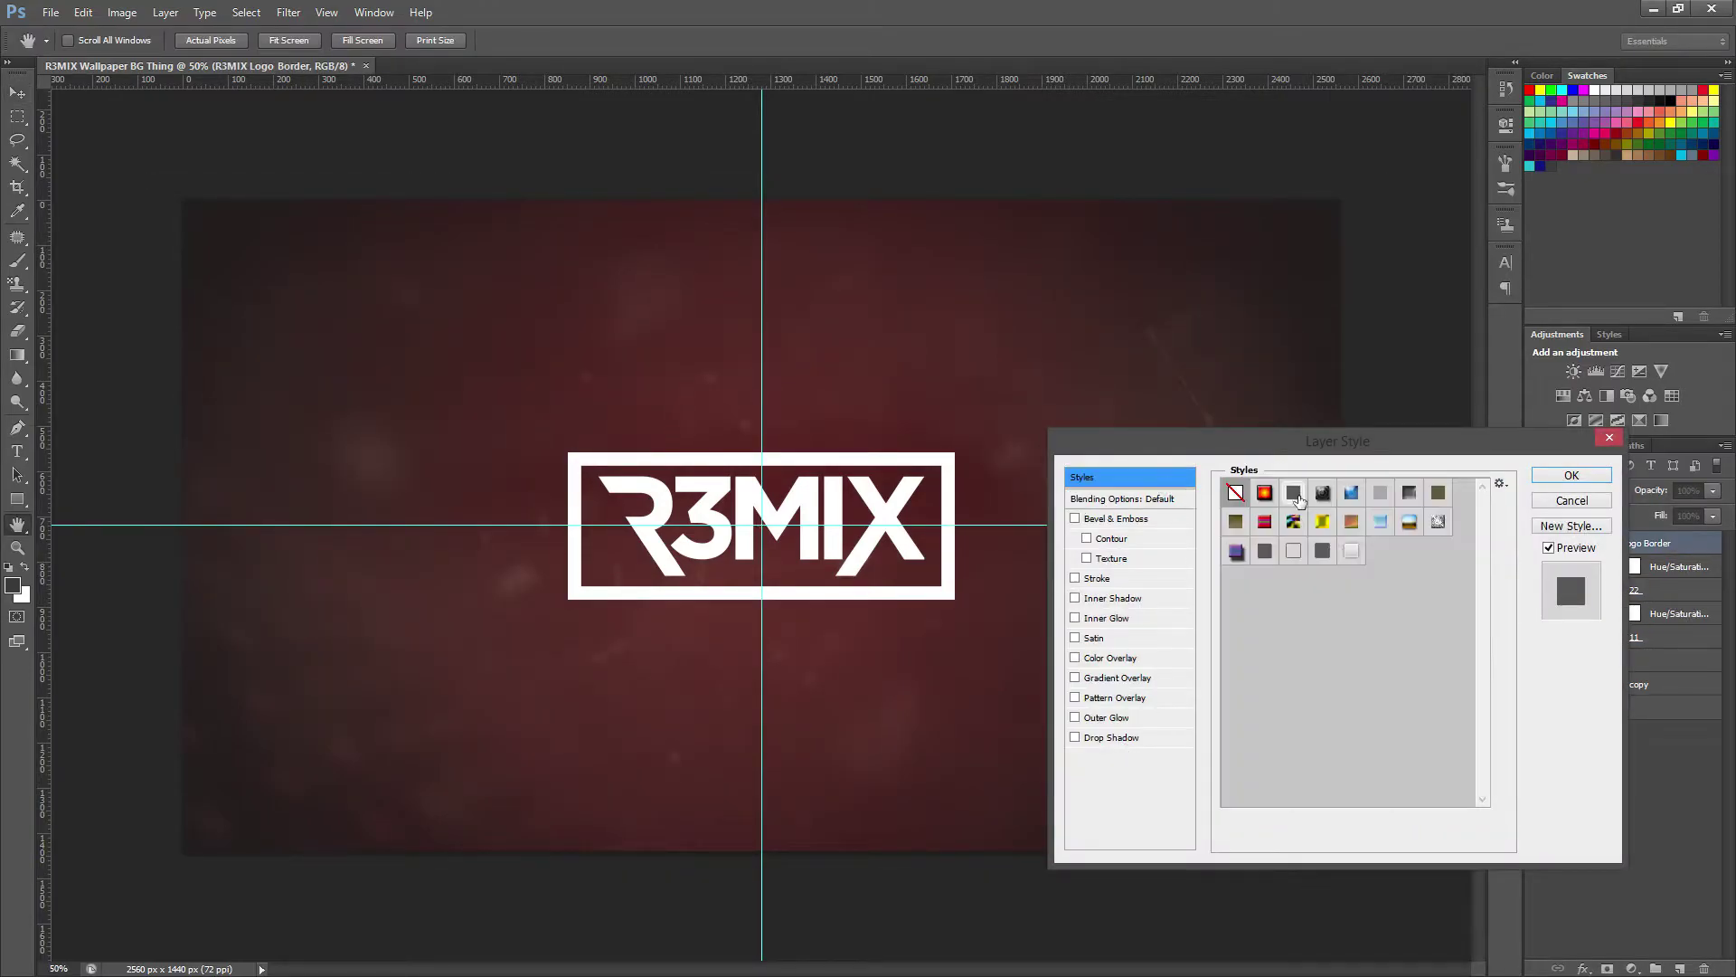
{"action": "left_click", "coordinate": [1257, 492]}
{"action": "left_click", "coordinate": [1111, 736]}
{"action": "key", "text": "Return"}
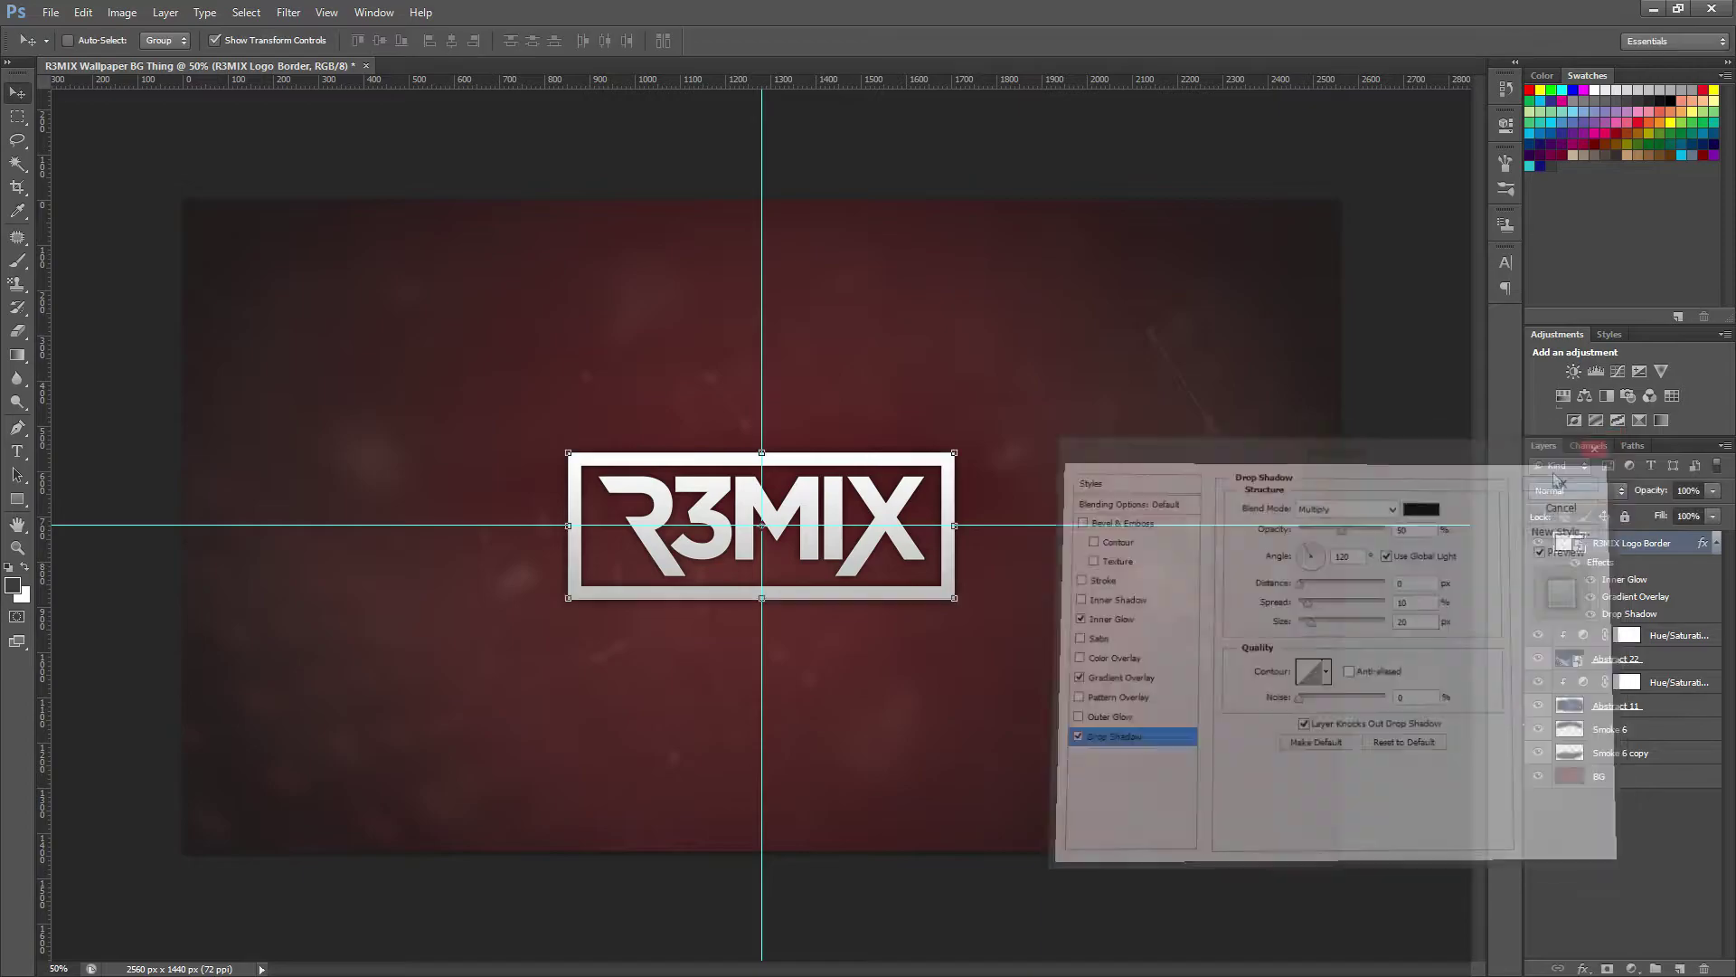
Step: Create a Gradient layer and drag a radial vignette darkening the canvas corners
{"action": "key", "text": "ctrl+shift+alt+n"}
{"action": "type", "text": "Gradient"}
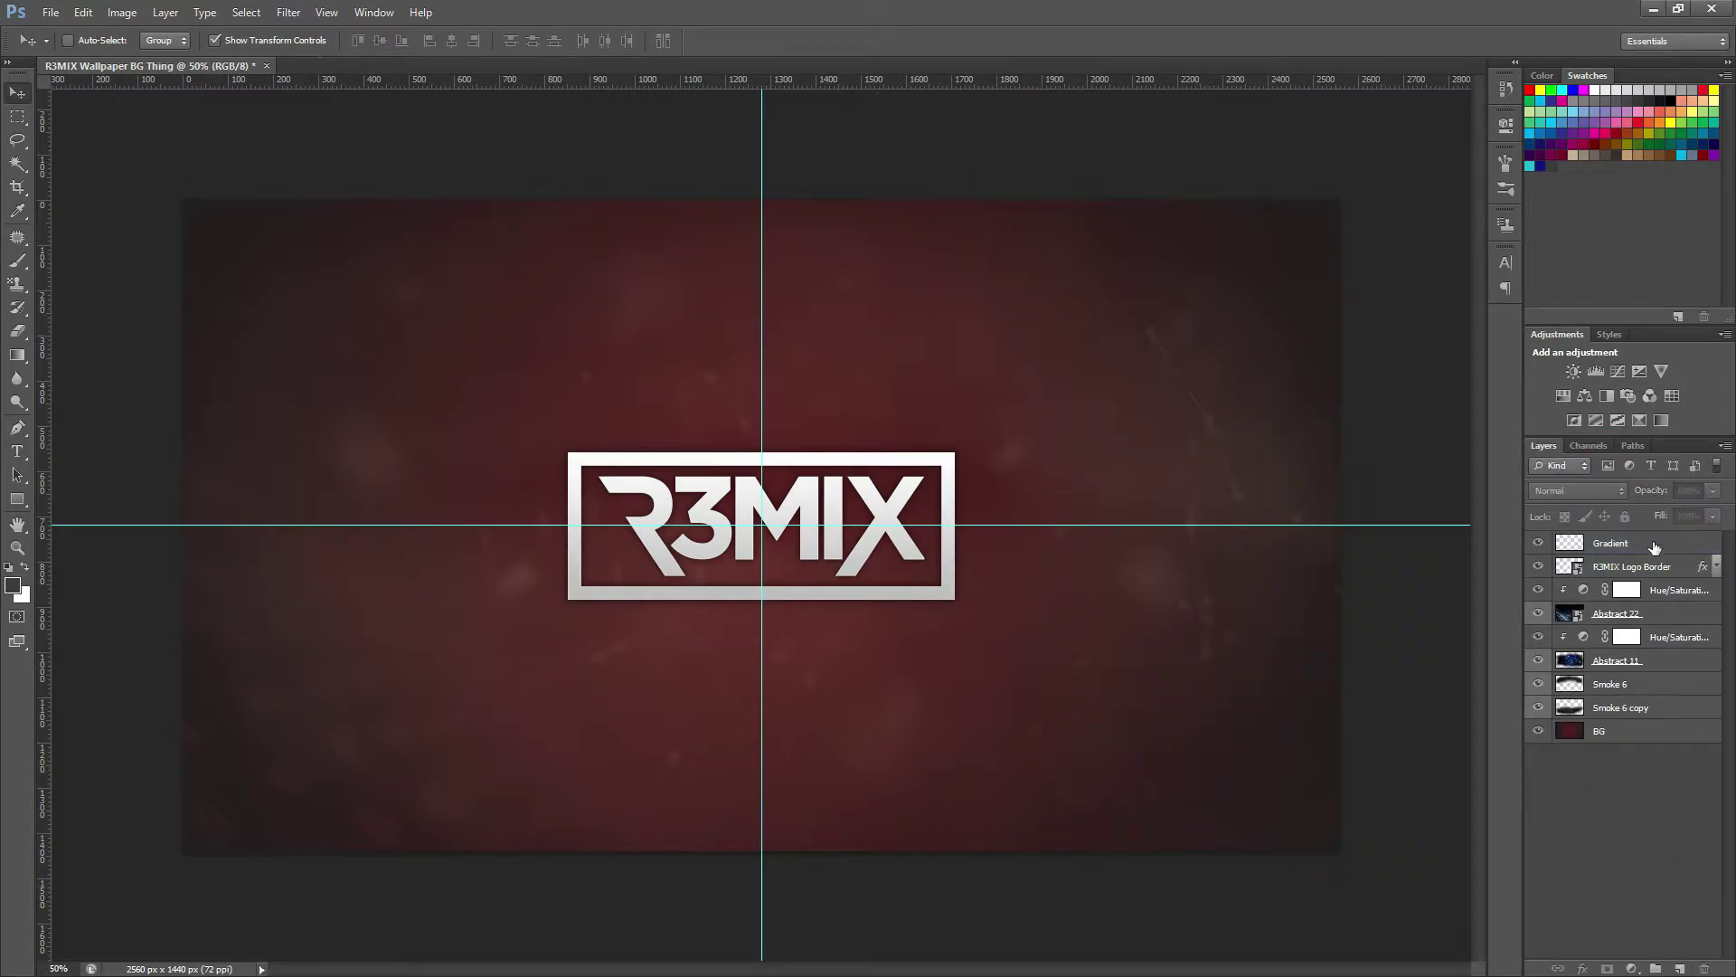
{"action": "key", "text": "g"}
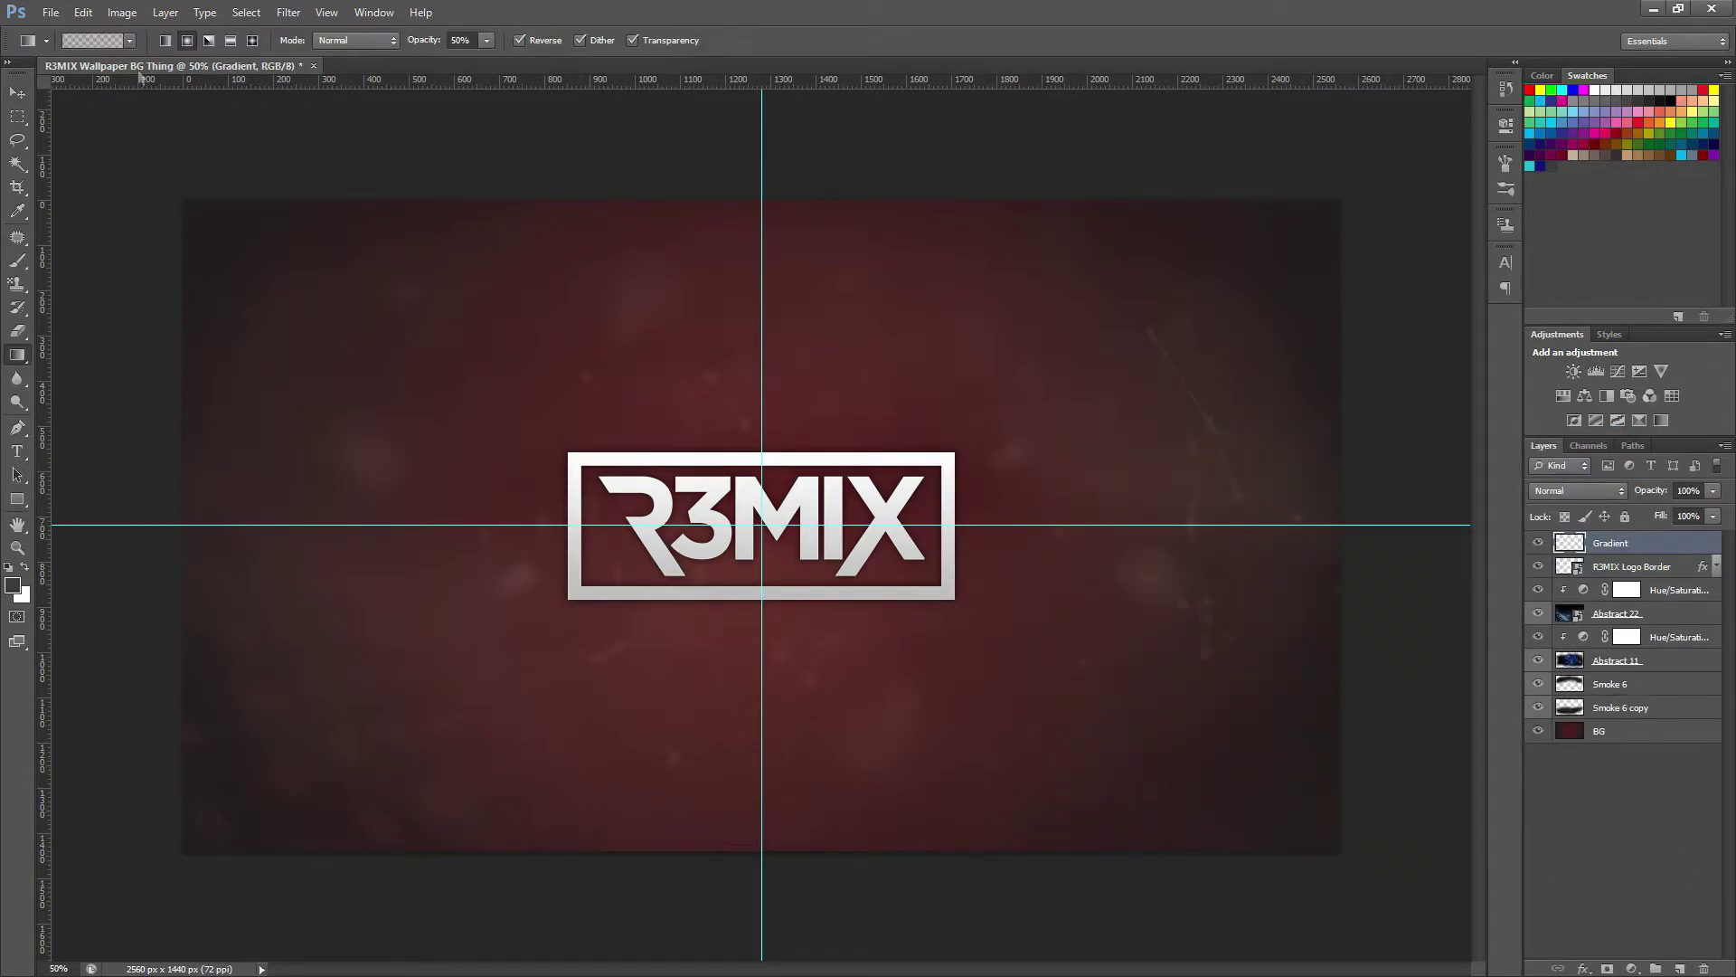
{"action": "left_click", "coordinate": [90, 40]}
{"action": "left_click", "coordinate": [150, 144]}
{"action": "left_click_drag", "start_coordinate": [762, 524], "coordinate": [1011, 736]}
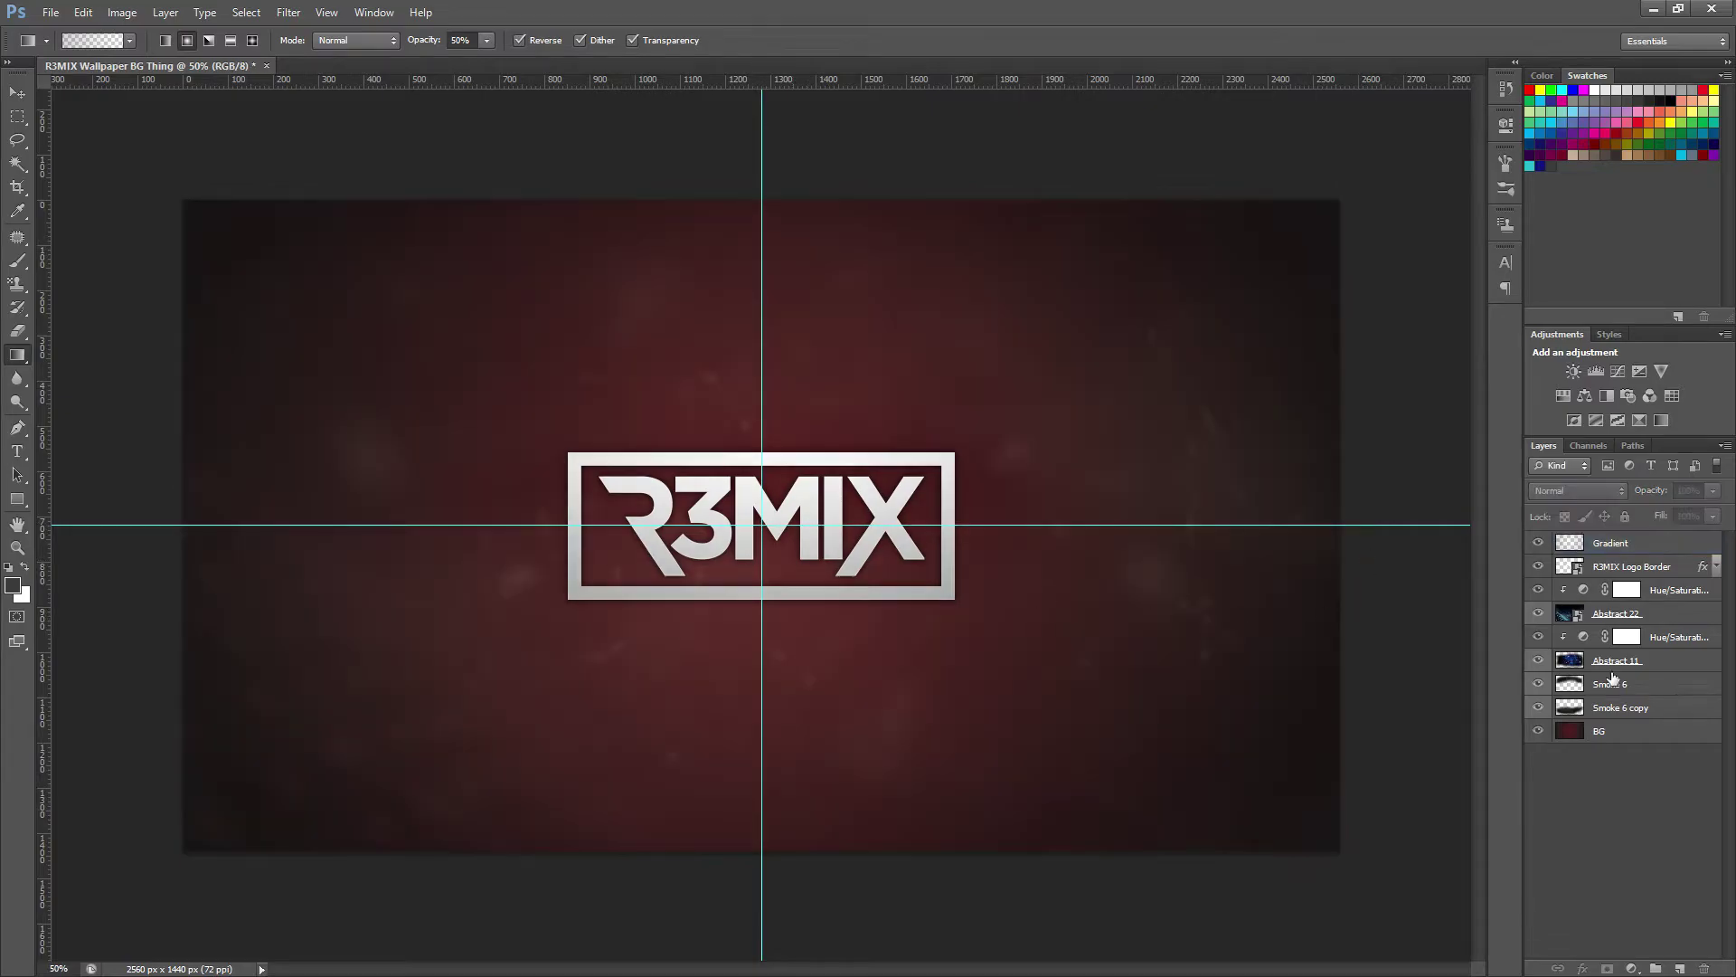
Step: Recheck the logo border's layer styles and tilt the logo slightly
{"action": "left_click", "coordinate": [1646, 566]}
{"action": "double_click", "coordinate": [1702, 566]}
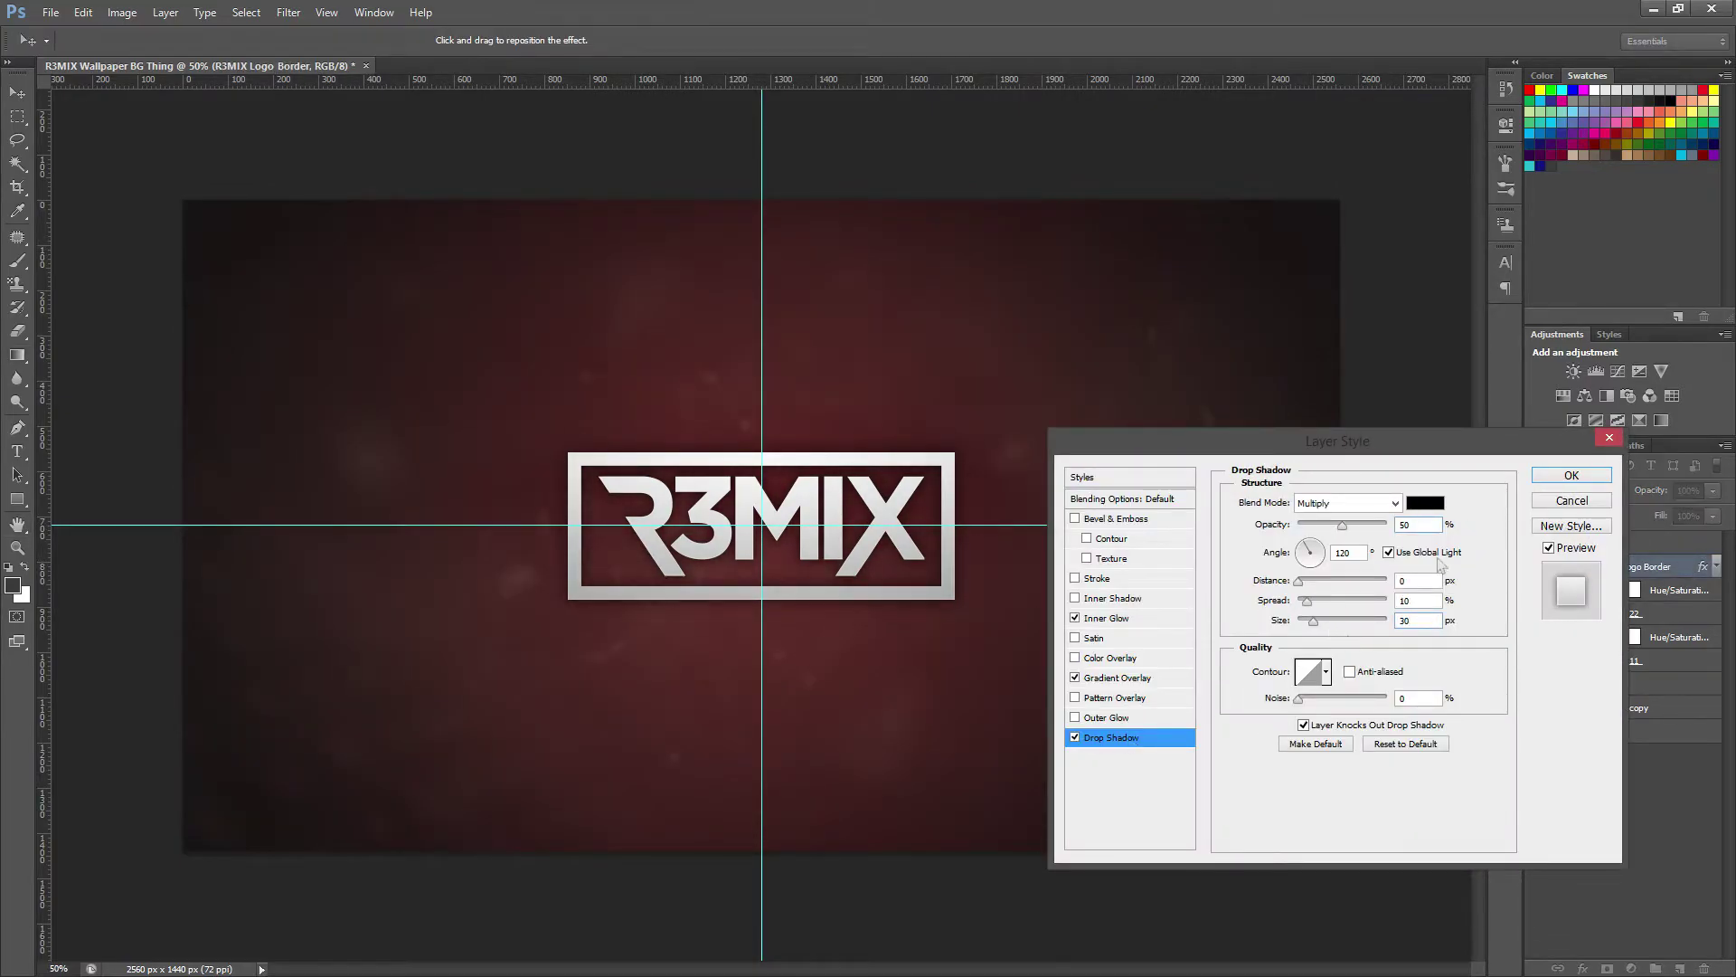
{"action": "key", "text": "Return"}
{"action": "double_click", "coordinate": [1672, 570]}
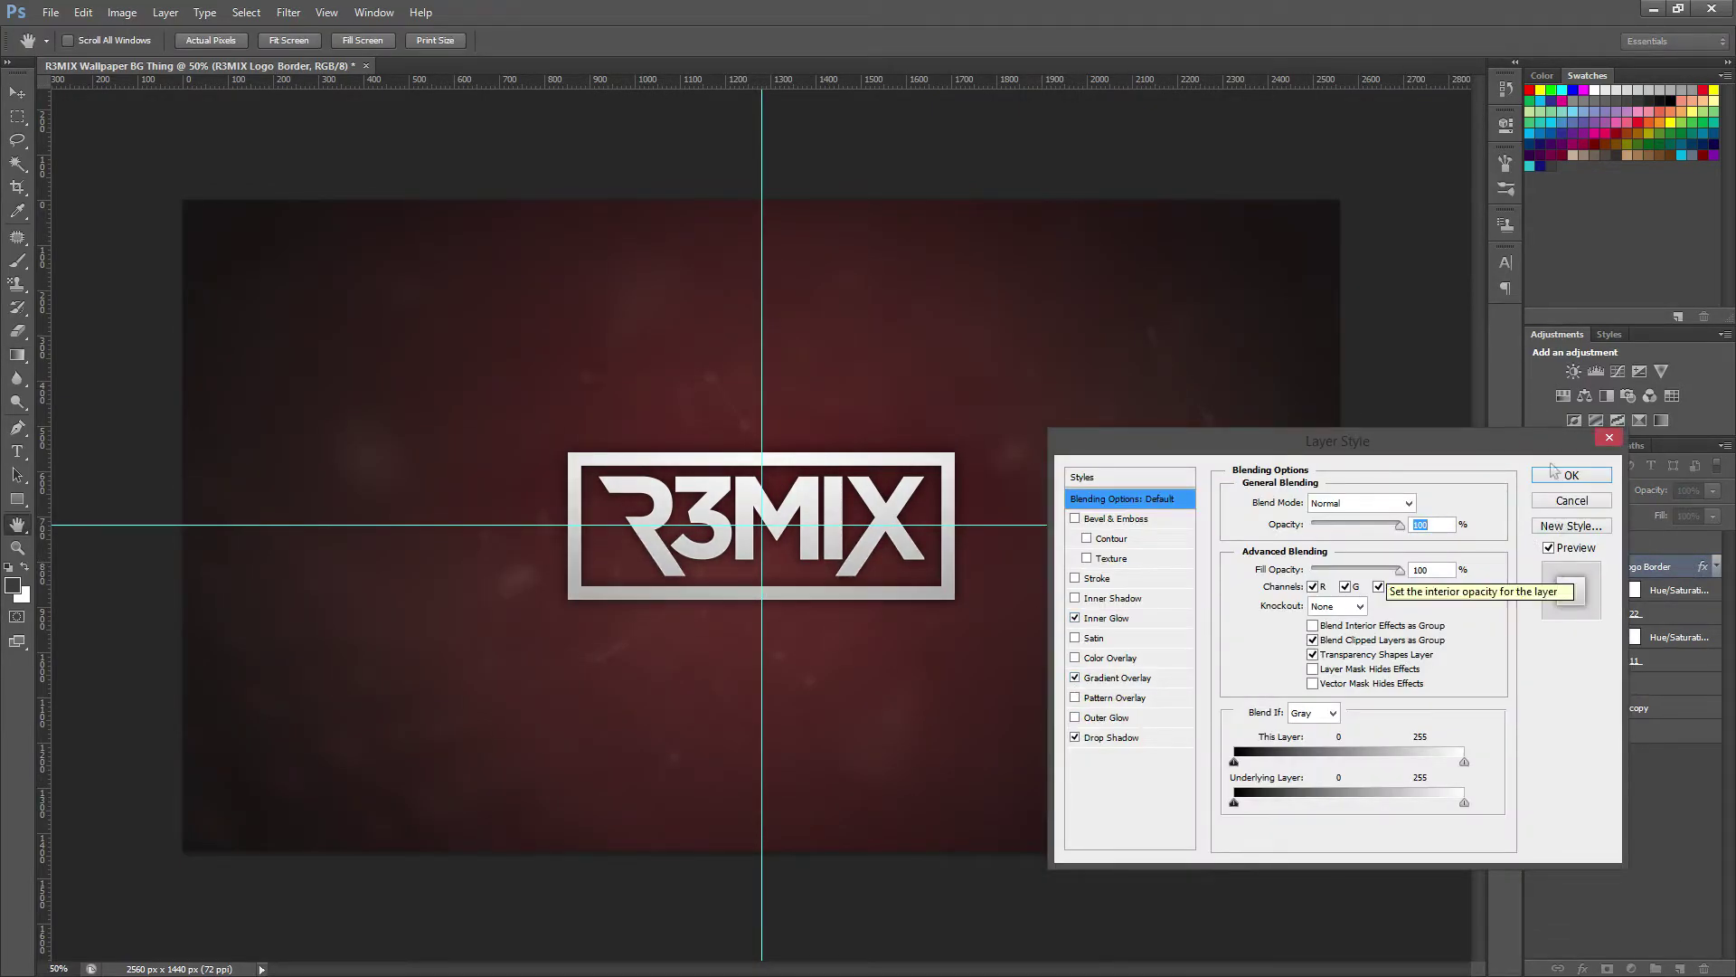
{"action": "key", "text": "Return"}
{"action": "key", "text": "v"}
{"action": "left_click_drag", "start_coordinate": [571, 451], "coordinate": [633, 398]}
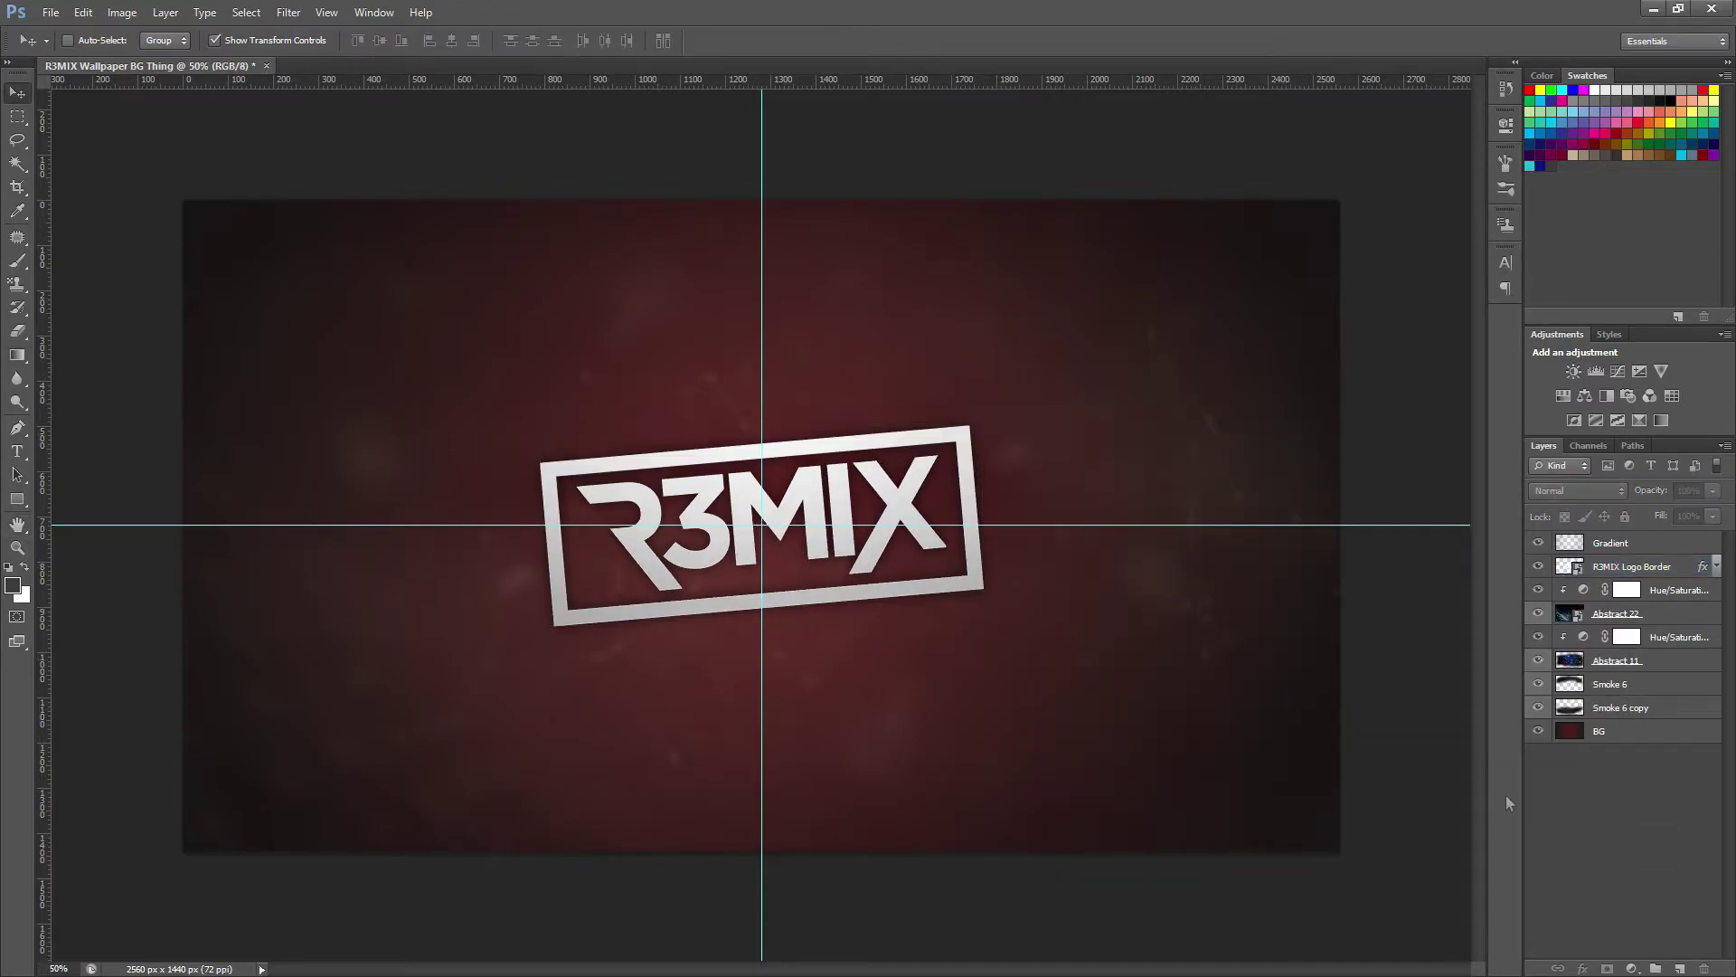
Step: Cancel the logo rotation and expand Flares + Lights, collapsing Lighting and opening Opticle Flares
{"action": "key", "text": "Escape"}
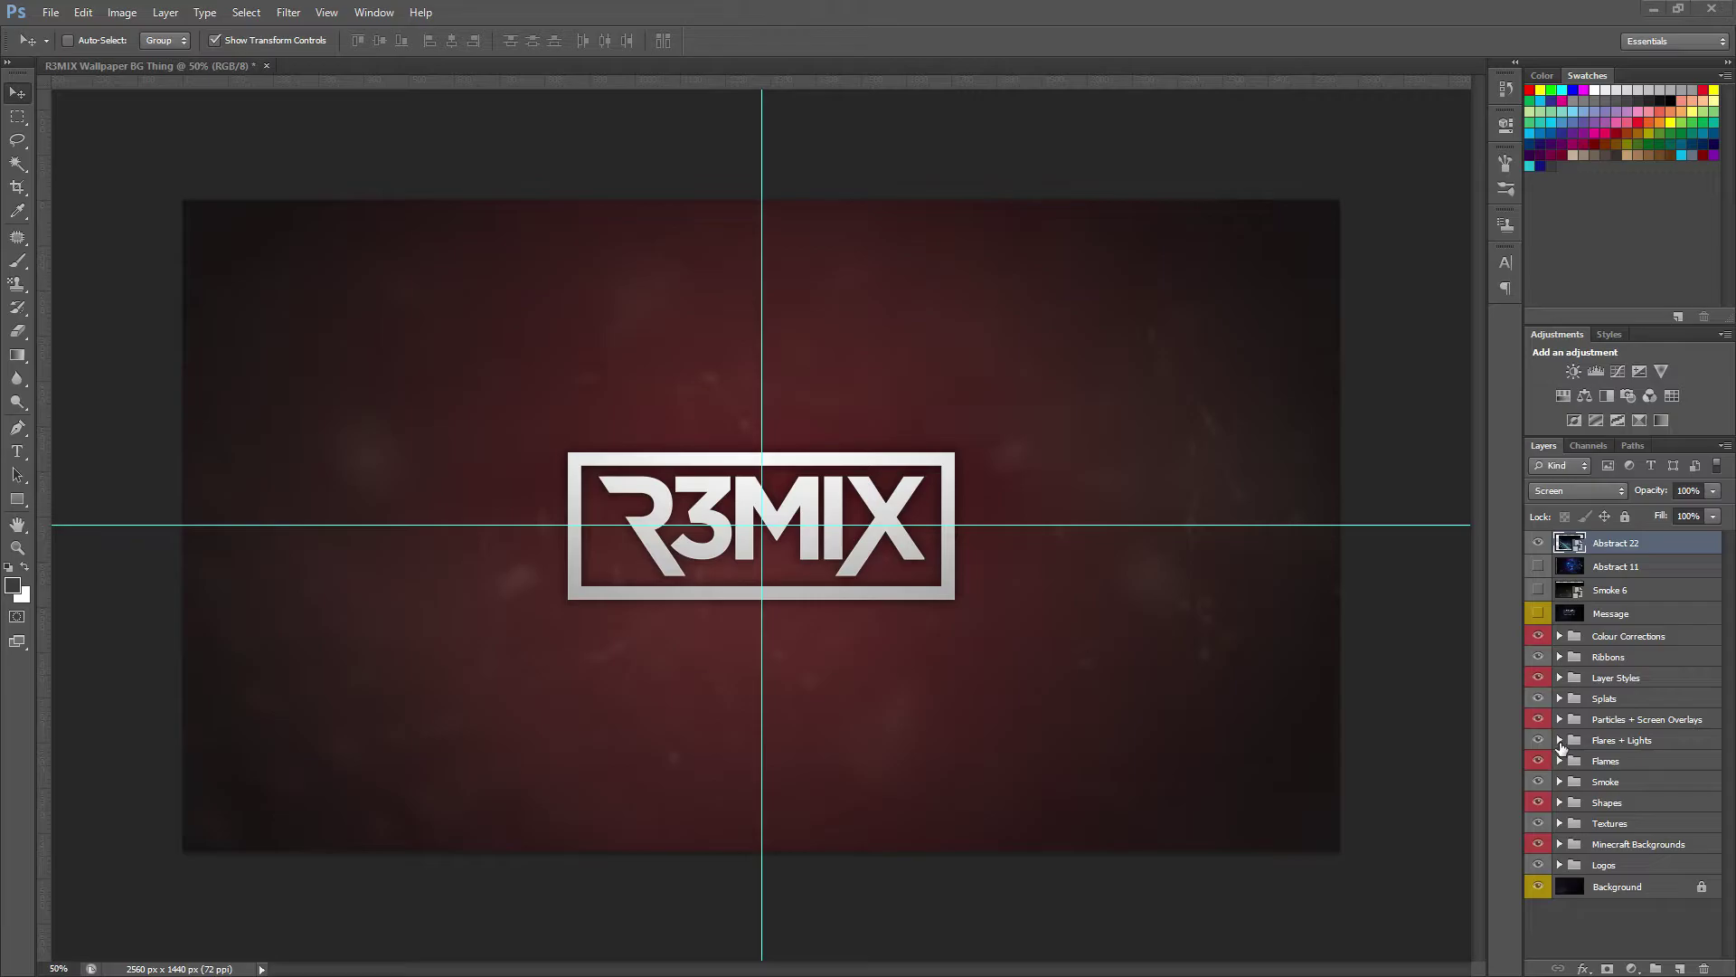
{"action": "left_click", "coordinate": [1559, 740]}
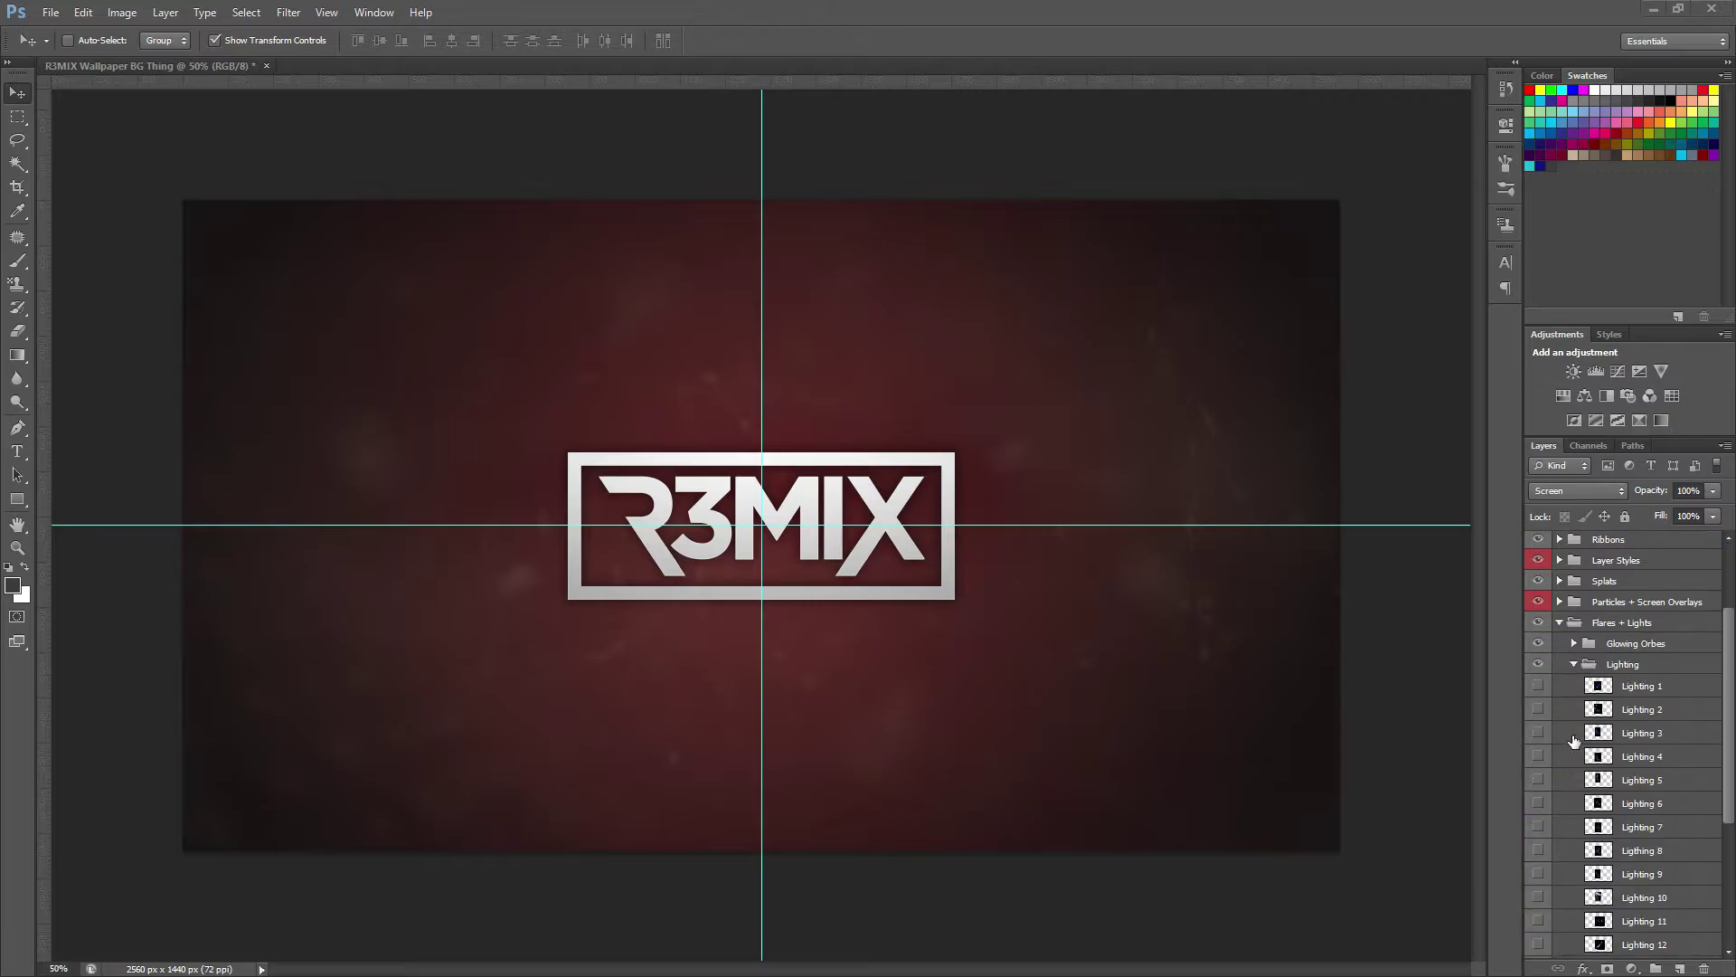
{"action": "key", "text": "z"}
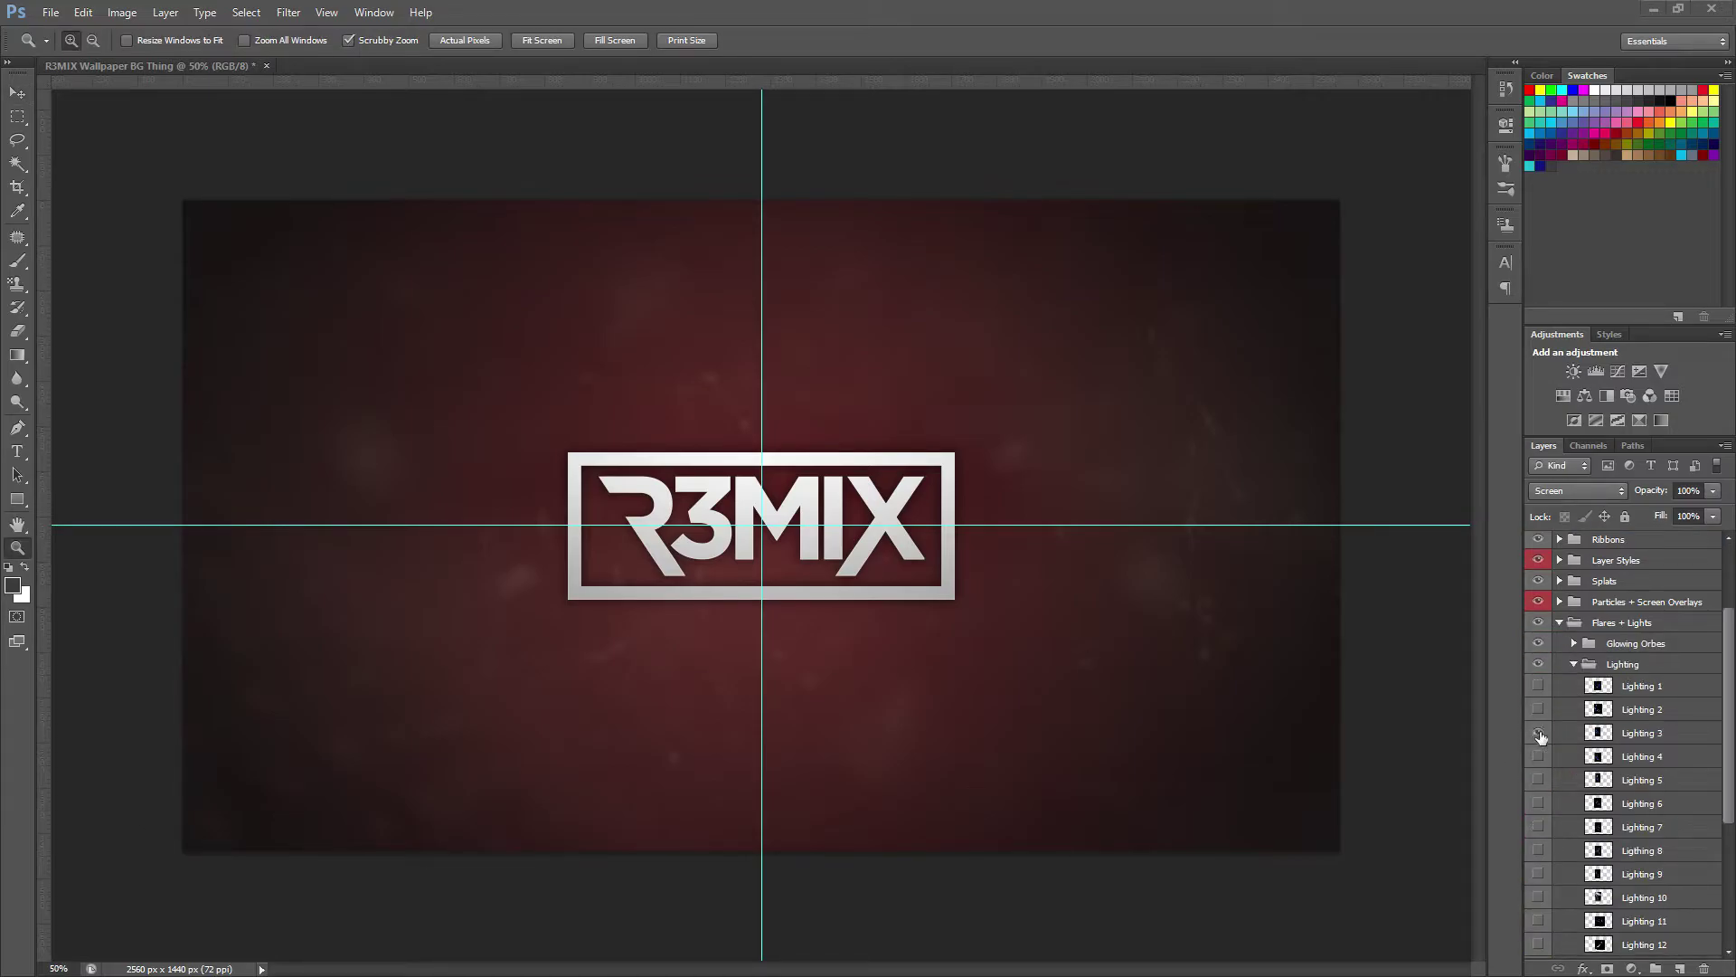
{"action": "left_click", "coordinate": [1573, 664]}
{"action": "left_click", "coordinate": [1570, 773]}
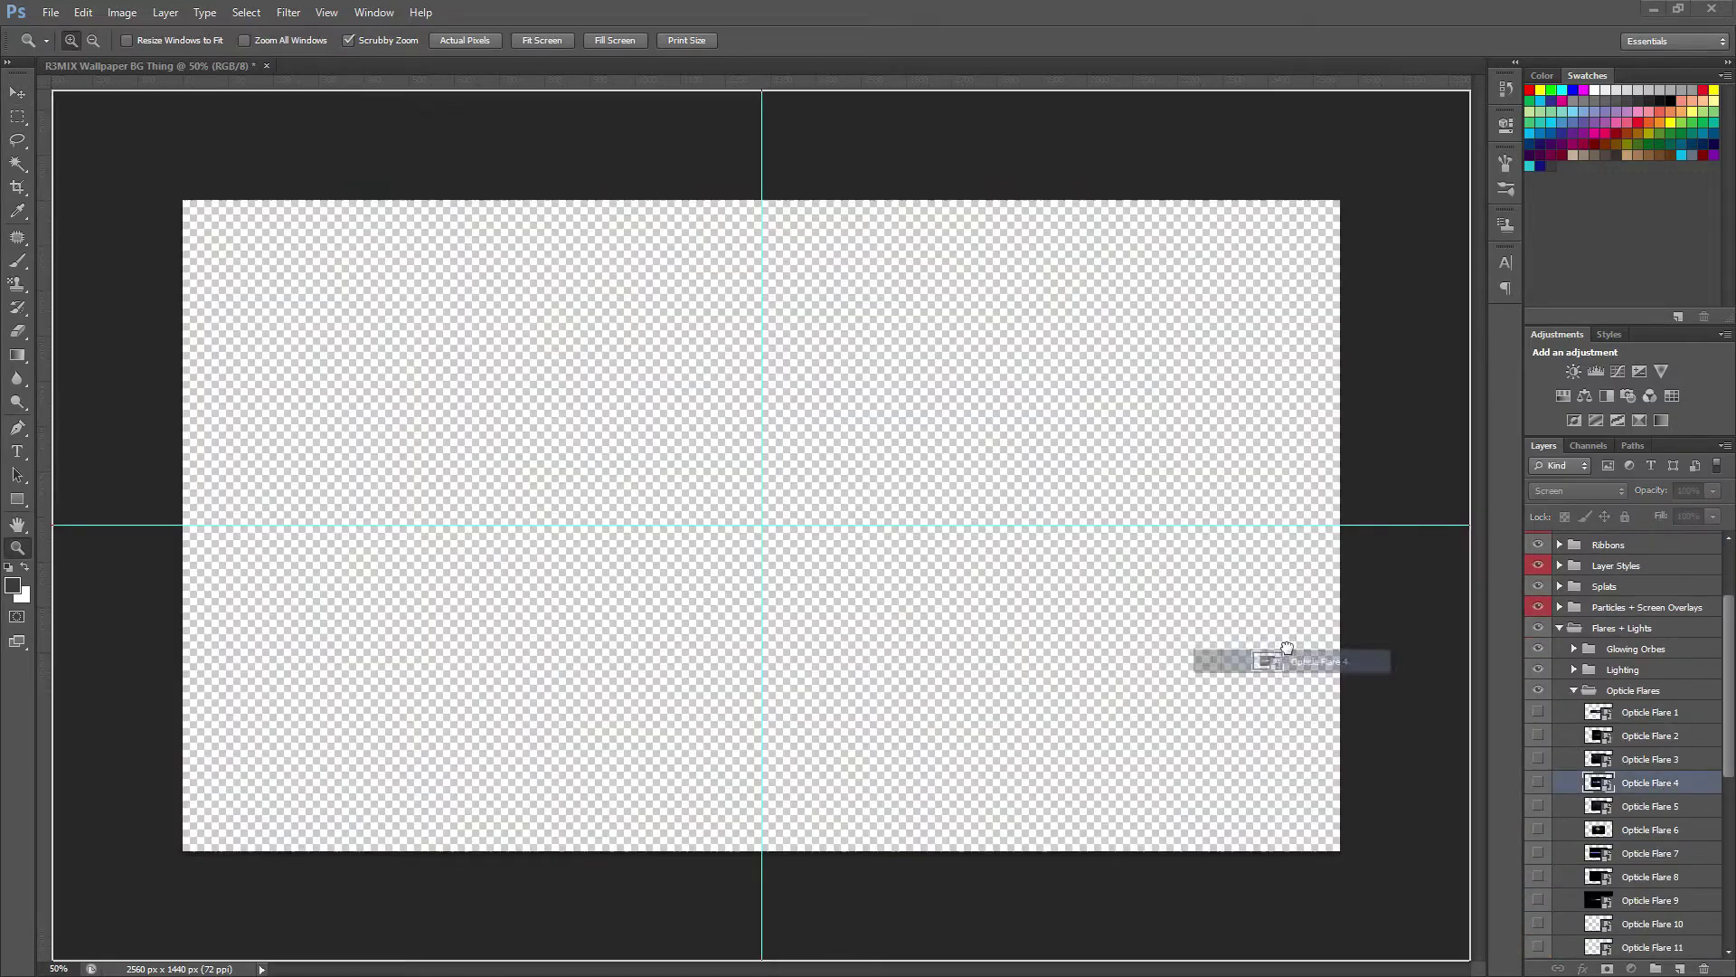
Step: Place and enlarge Opticle Flare 4 in Screen mode with a clipped Hue/Saturation, at lowered opacity
{"action": "left_click_drag", "start_coordinate": [1541, 783], "coordinate": [1070, 632]}
{"action": "left_click_drag", "start_coordinate": [1039, 703], "coordinate": [1333, 907]}
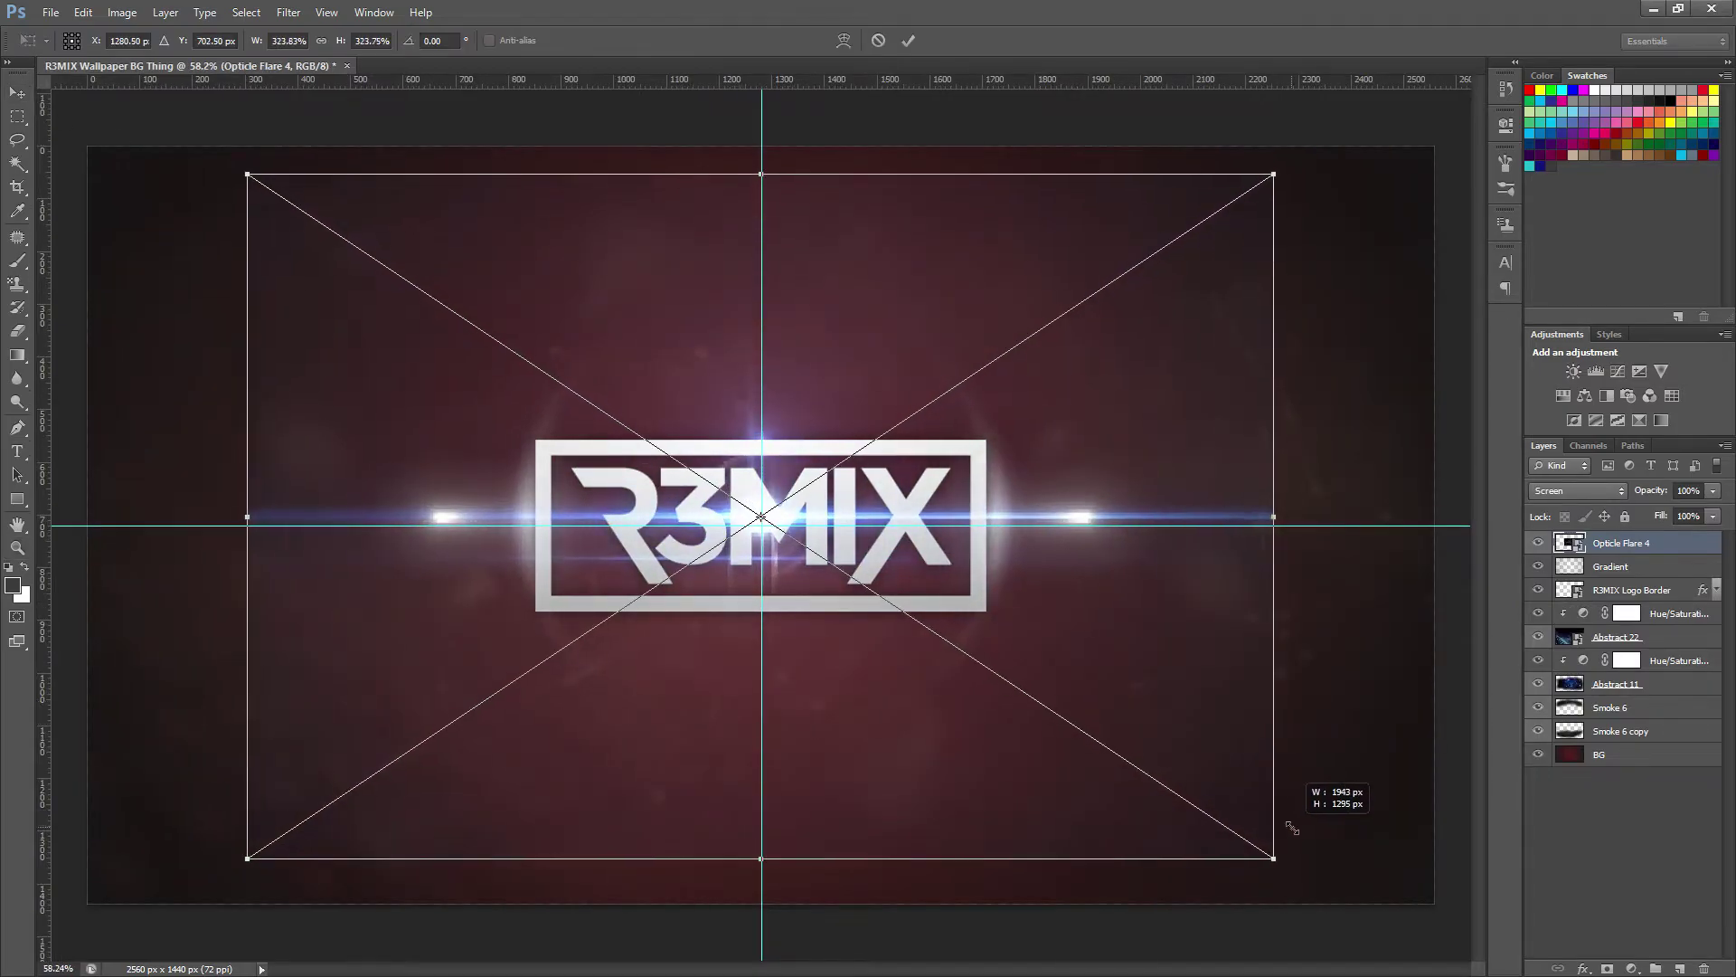
{"action": "key", "text": "Return"}
{"action": "double_click", "coordinate": [1665, 544]}
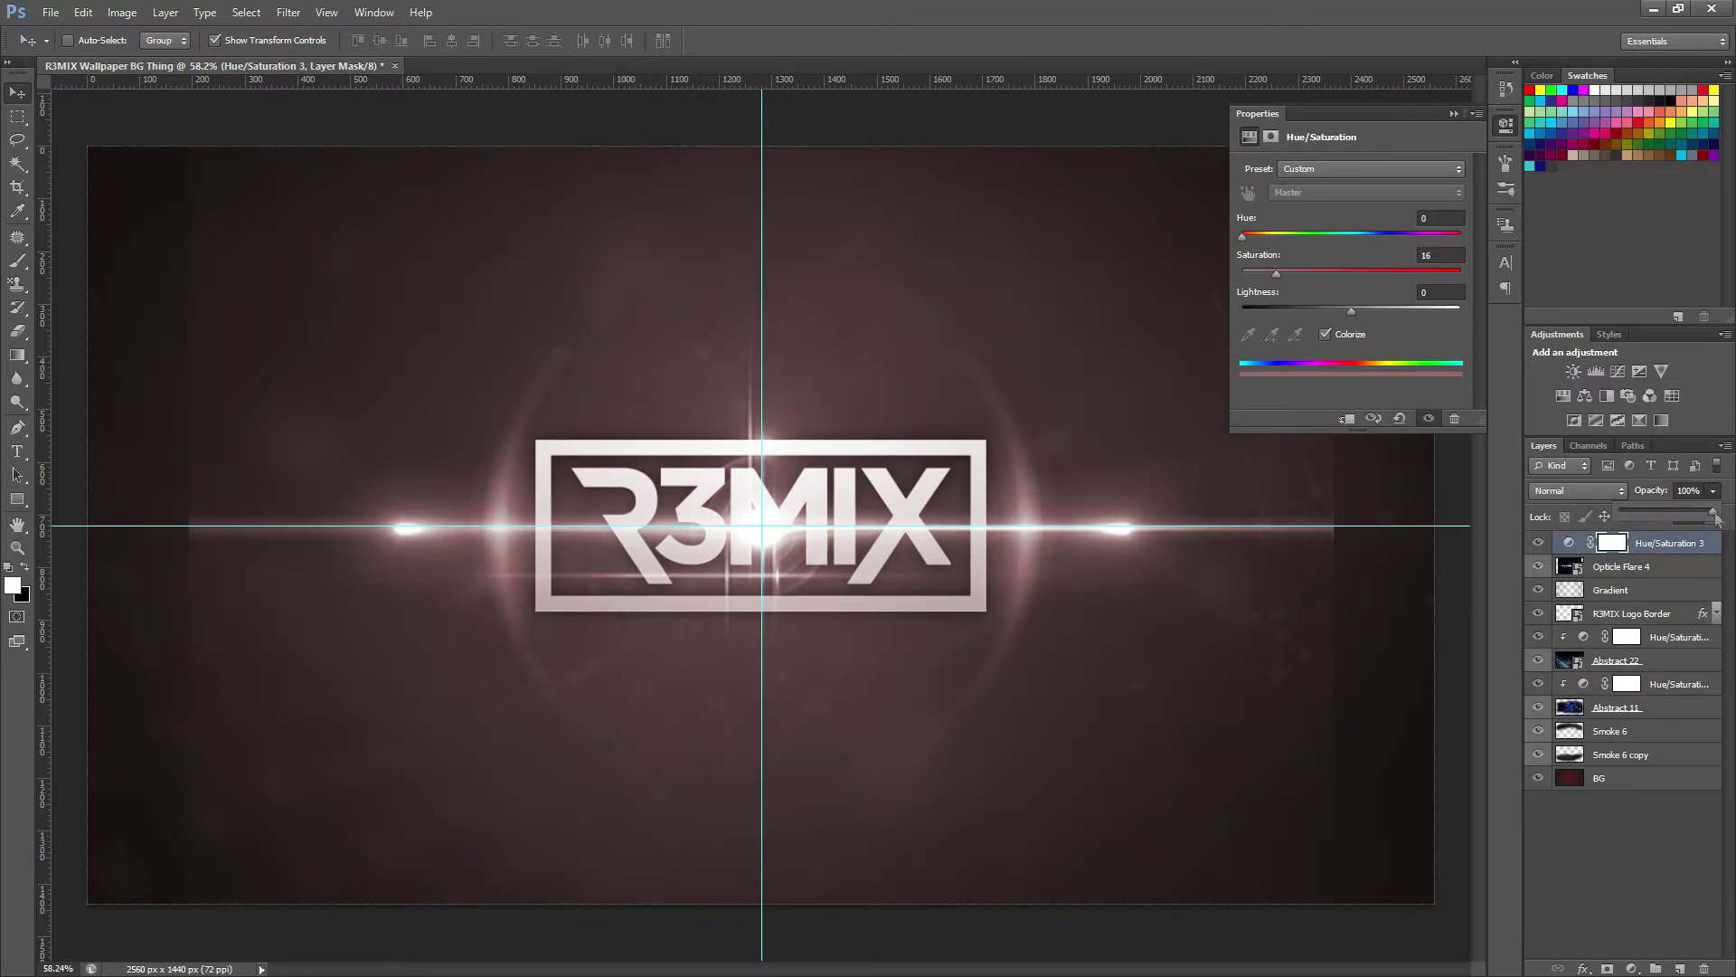
{"action": "key", "text": "ctrl+alt+g"}
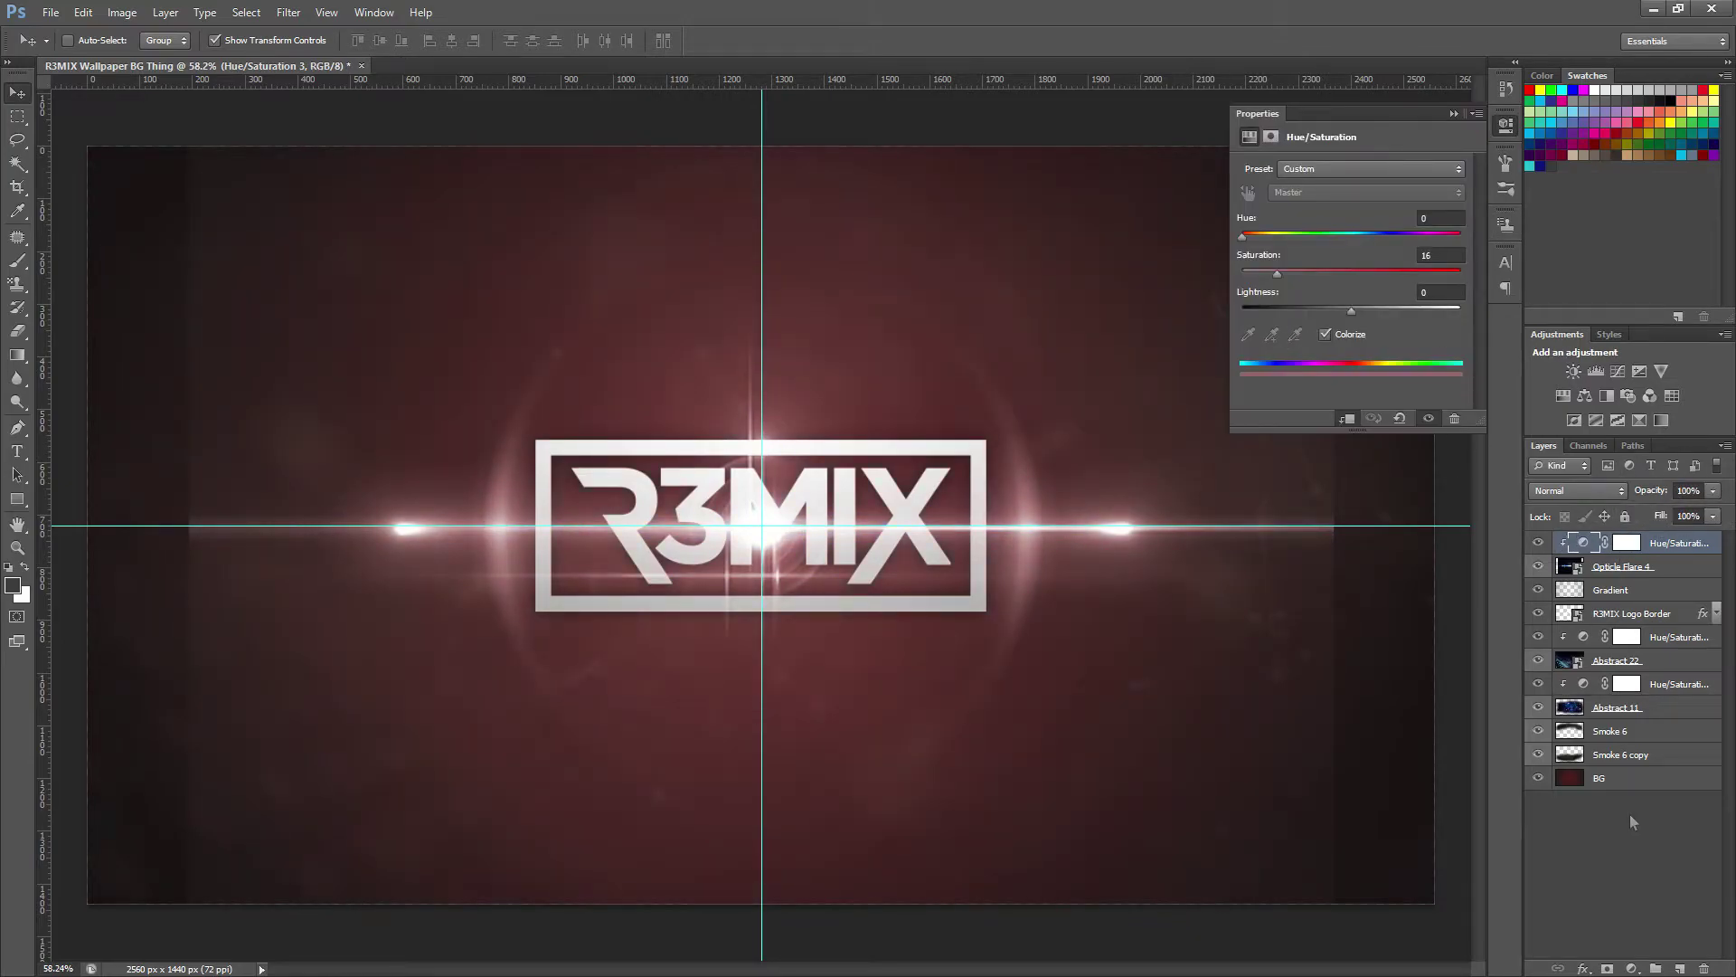
{"action": "left_click_drag", "start_coordinate": [1711, 511], "coordinate": [1654, 513]}
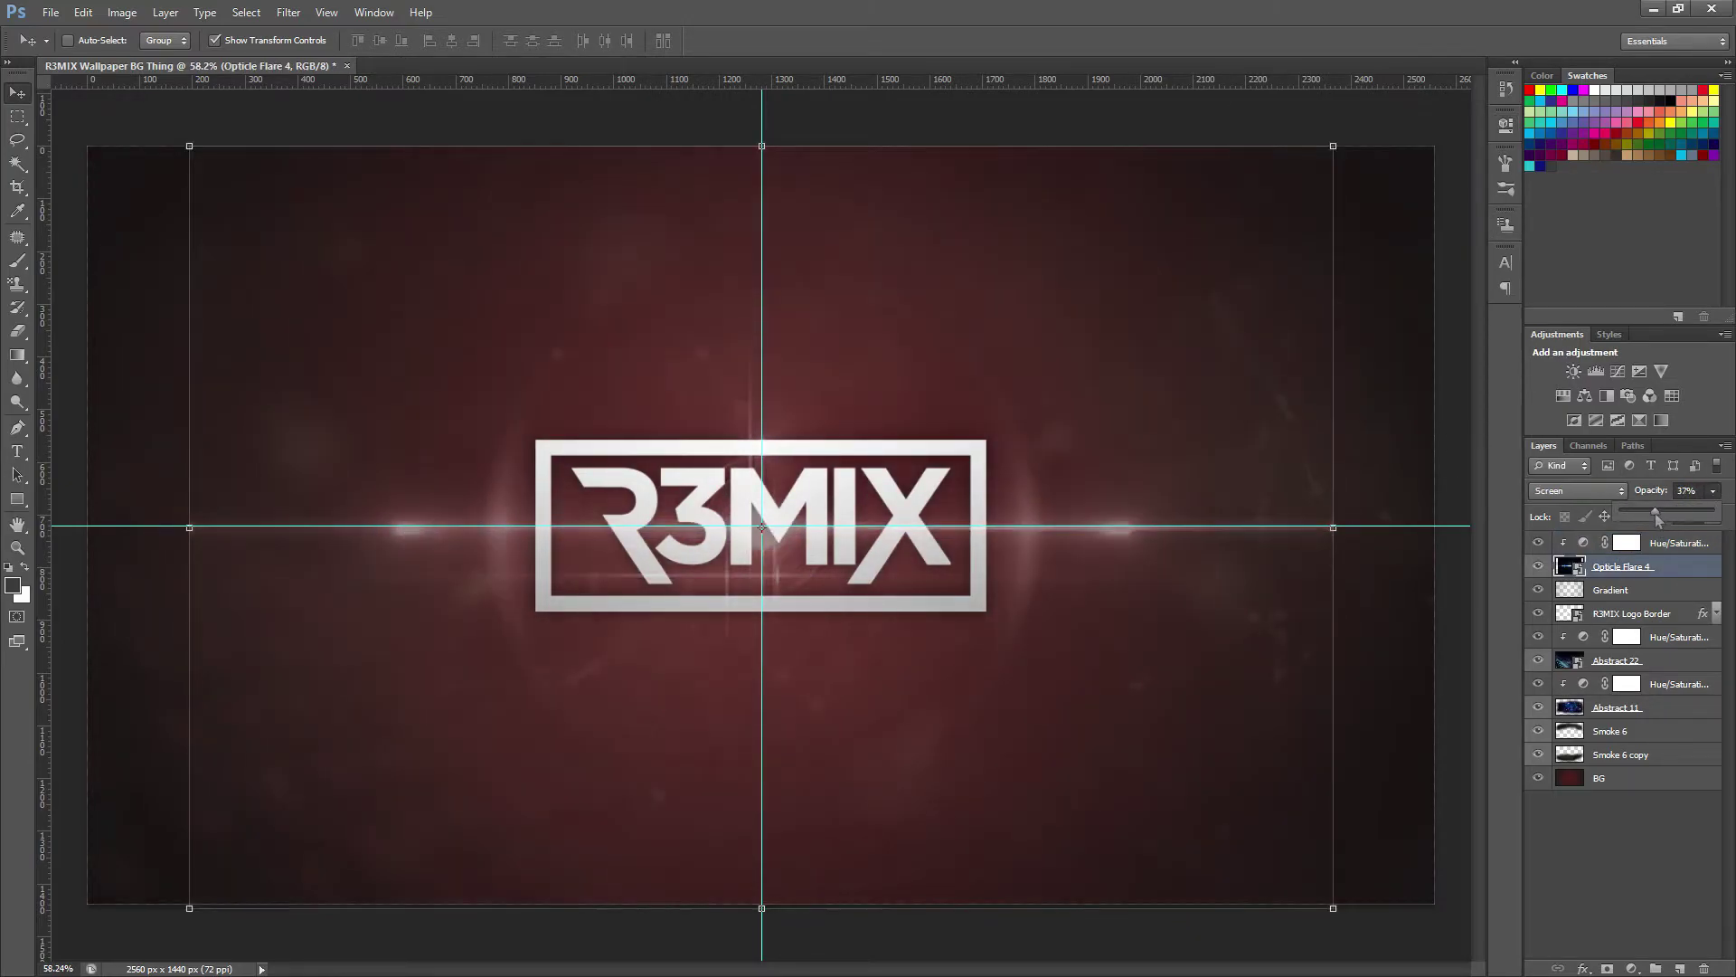
Step: Move R3MIX Logo Border back to the top of the layer stack
{"action": "key", "text": "e"}
{"action": "left_click", "coordinate": [84, 13]}
{"action": "key", "text": "Escape"}
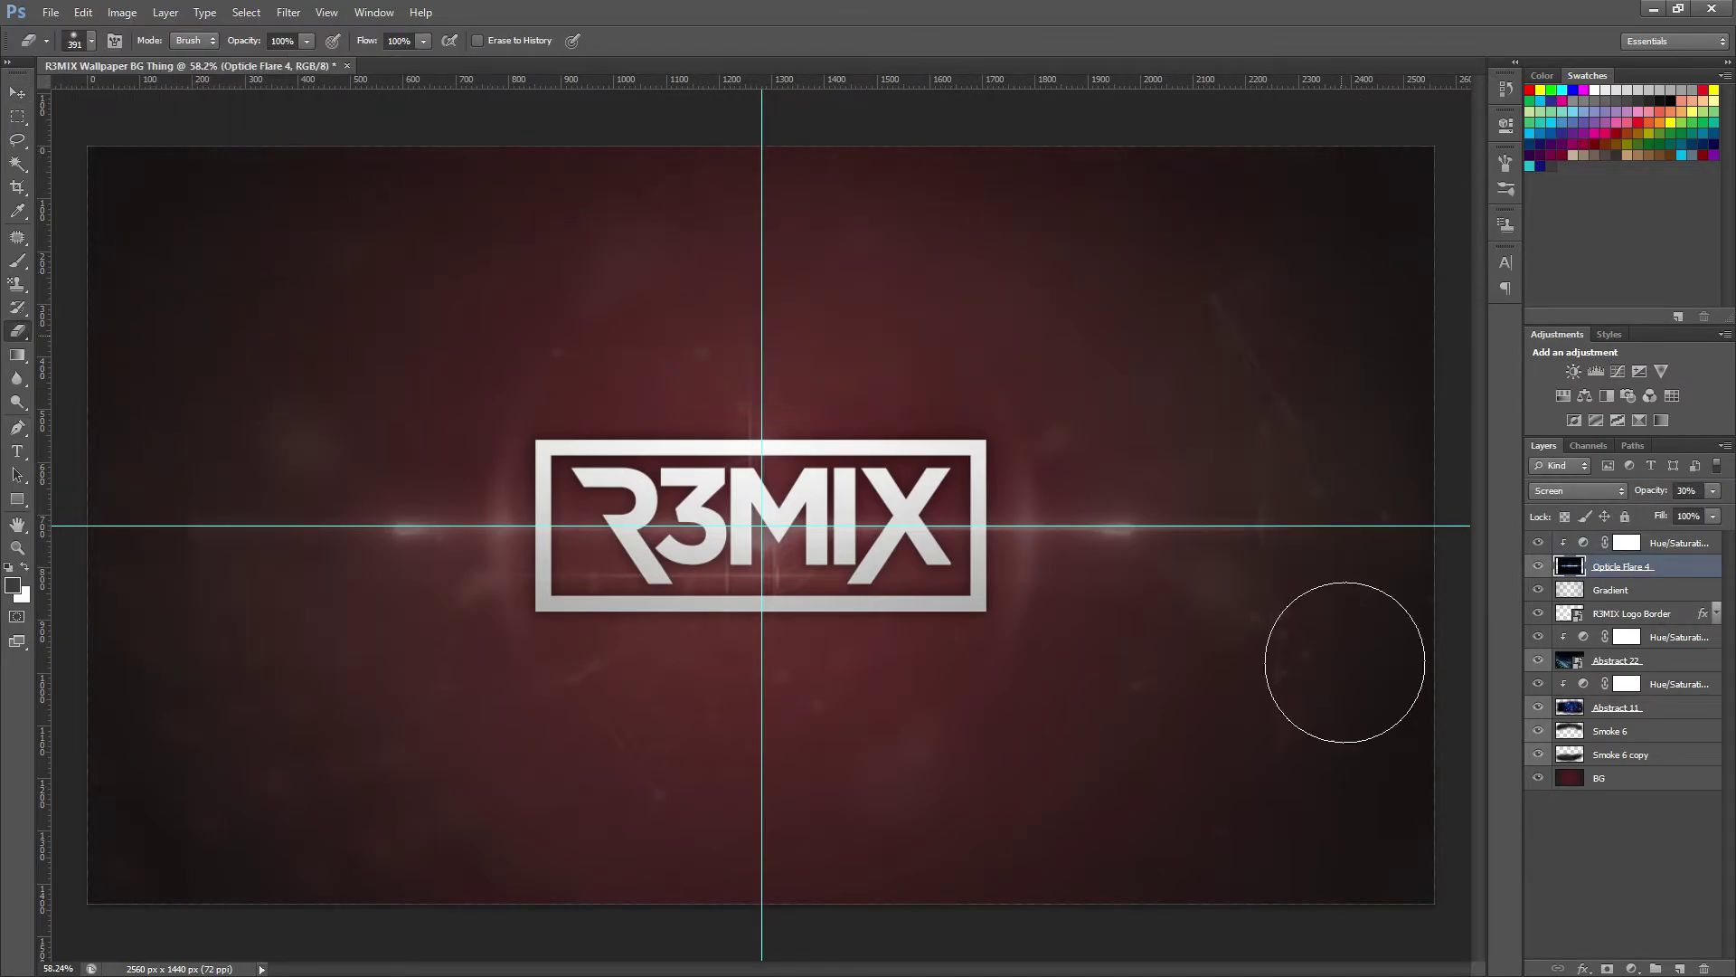
{"action": "key", "text": "ctrl+alt+z"}
{"action": "key", "text": "ctrl+alt+z"}
{"action": "key", "text": "ctrl+alt+z"}
{"action": "key", "text": "ctrl+alt+z"}
{"action": "key", "text": "ctrl+alt+z"}
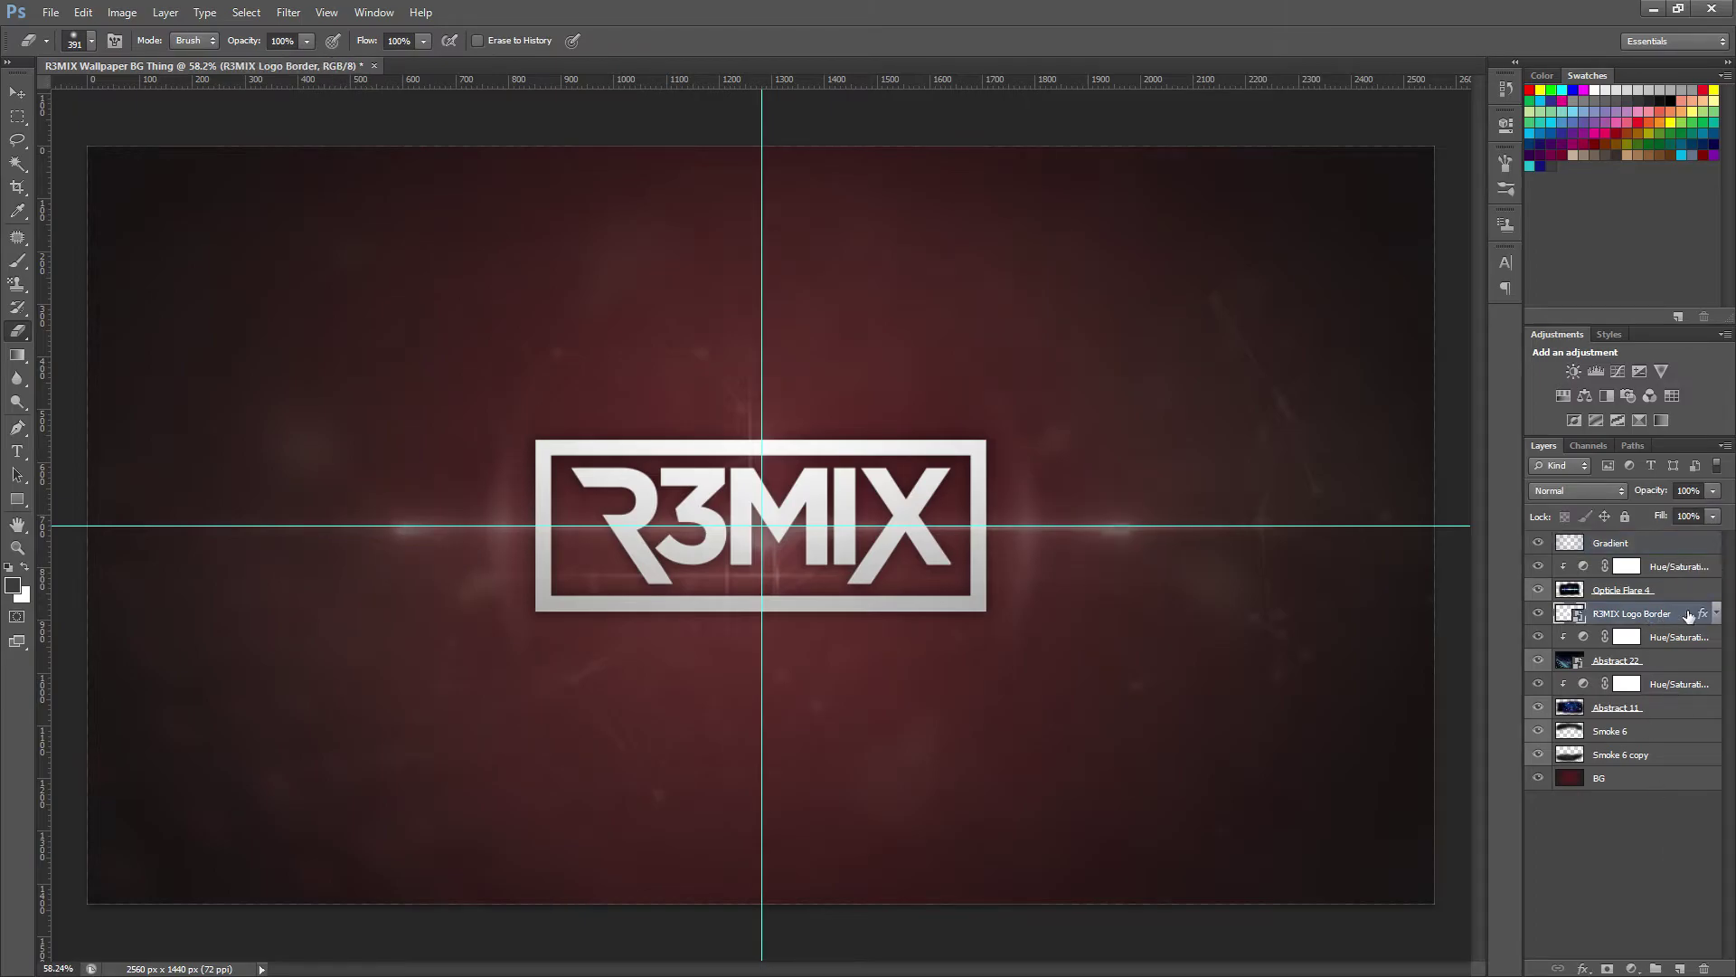
{"action": "key", "text": "ctrl+alt+z"}
{"action": "key", "text": "ctrl+alt+z"}
Step: Hide guides and shrink Opticle Flare 4 toward the logo centre
{"action": "key", "text": "z"}
{"action": "scroll", "coordinate": [1170, 760], "scroll_direction": "down", "scroll_amount": 2, "text": "alt"}
{"action": "scroll", "coordinate": [911, 651], "scroll_direction": "up", "scroll_amount": 1, "text": "alt"}
{"action": "key", "text": "ctrl+semicolon"}
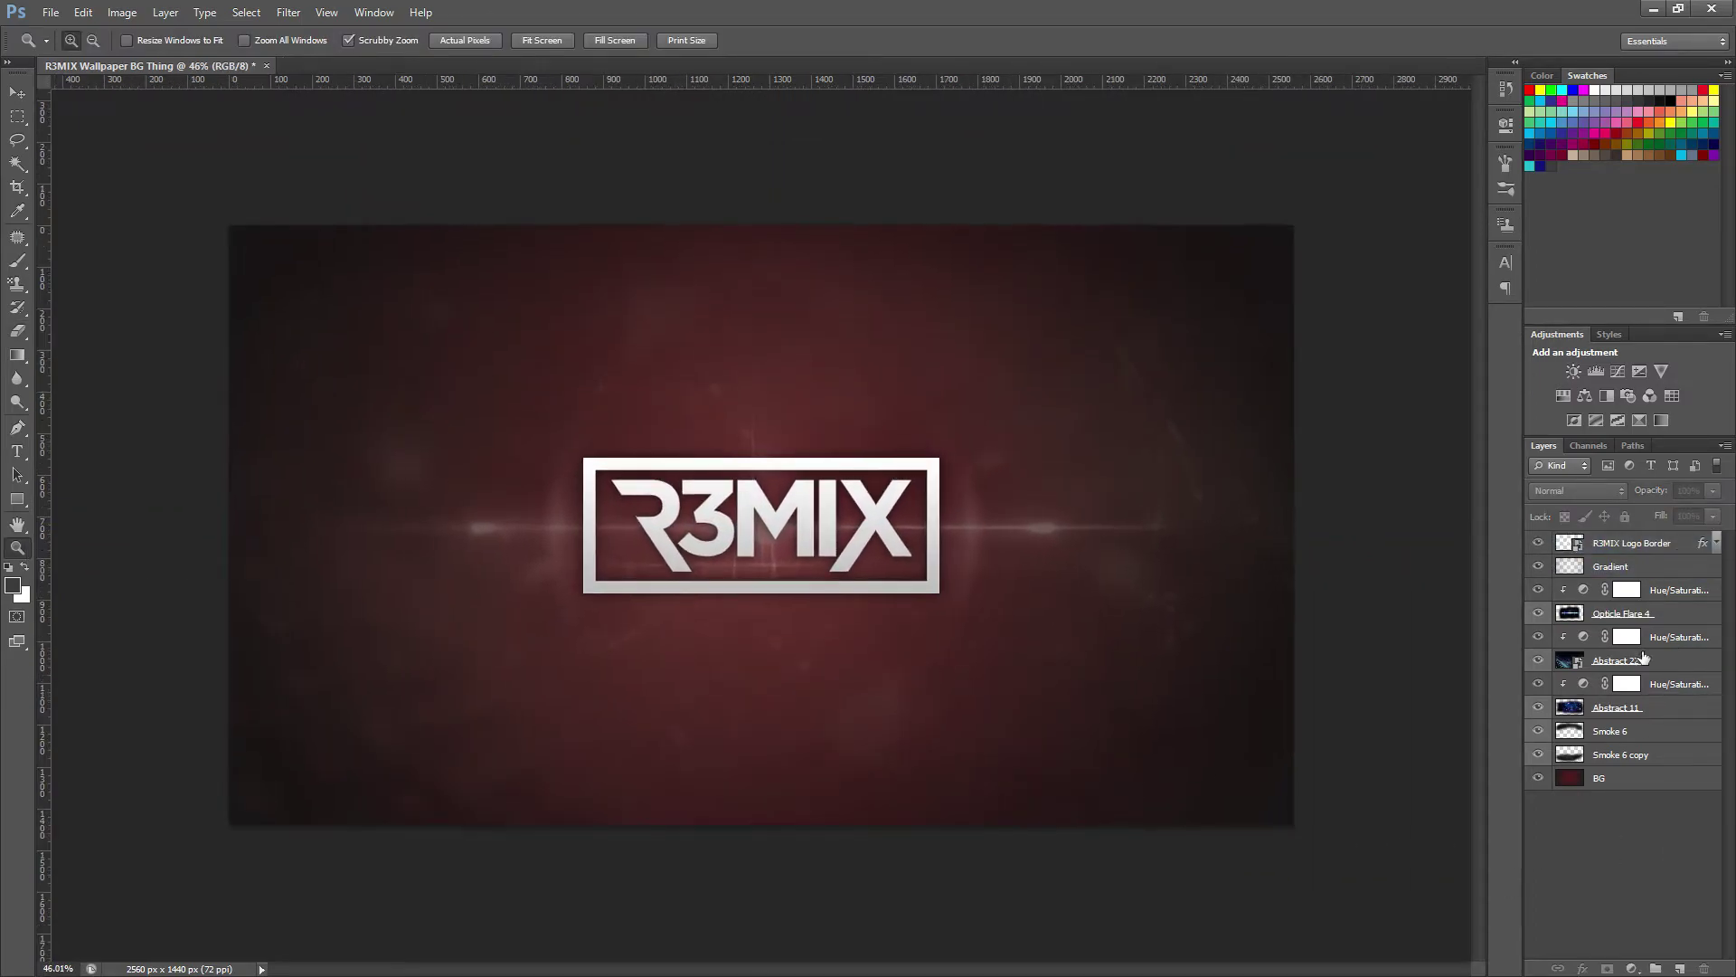
{"action": "left_click", "coordinate": [1618, 613]}
{"action": "key", "text": "ctrl+t"}
{"action": "left_click_drag", "start_coordinate": [310, 226], "coordinate": [516, 306]}
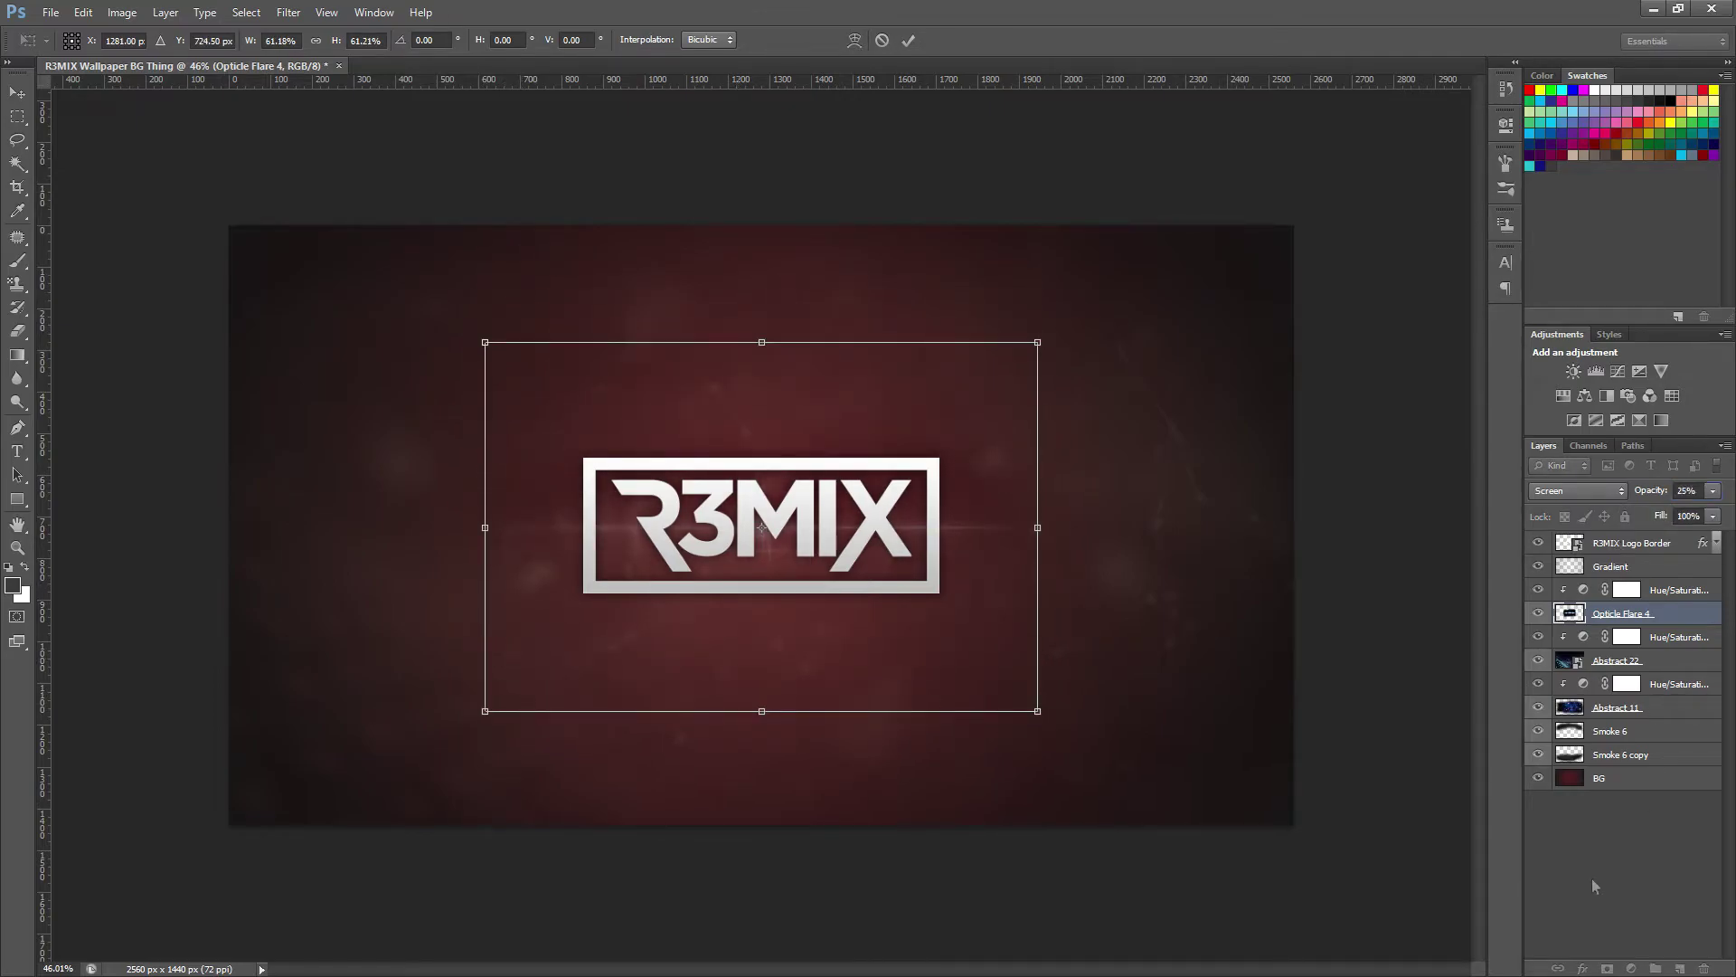
{"action": "key", "text": "Return"}
Step: Open the logo border's layer styles and review its Inner Glow and Gradient Overlay settings
{"action": "key", "text": "h"}
{"action": "scroll", "coordinate": [759, 524], "scroll_direction": "up", "scroll_amount": 1}
{"action": "double_click", "coordinate": [1684, 542]}
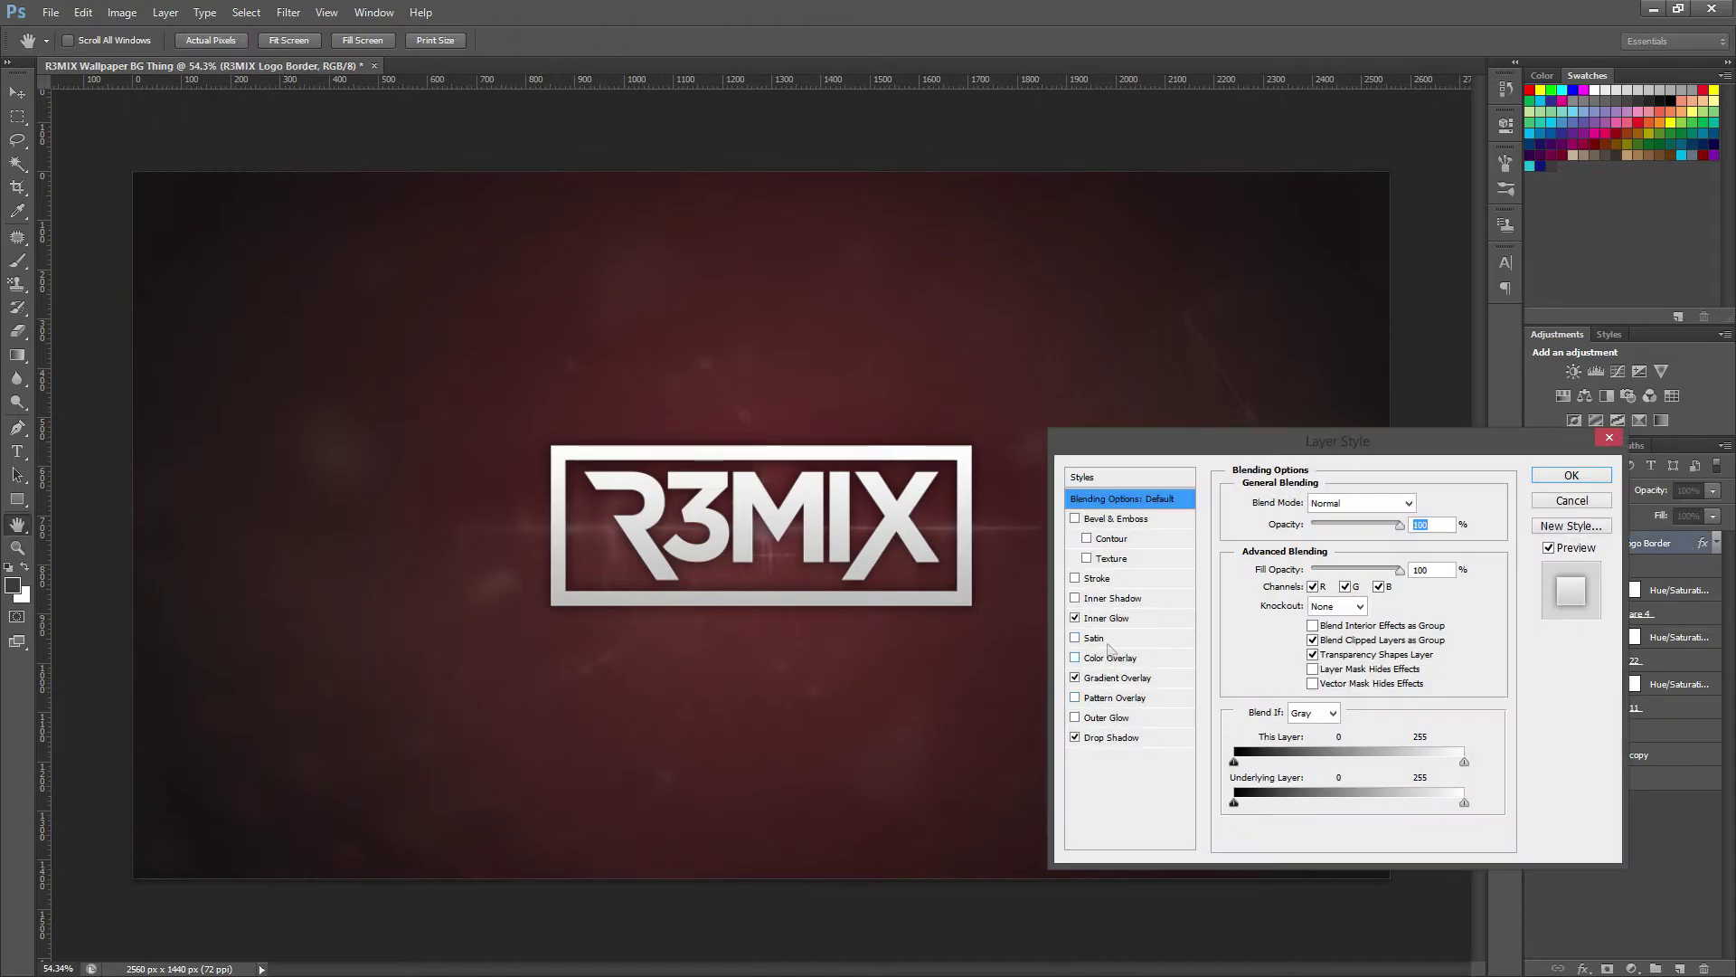
{"action": "left_click", "coordinate": [1107, 618]}
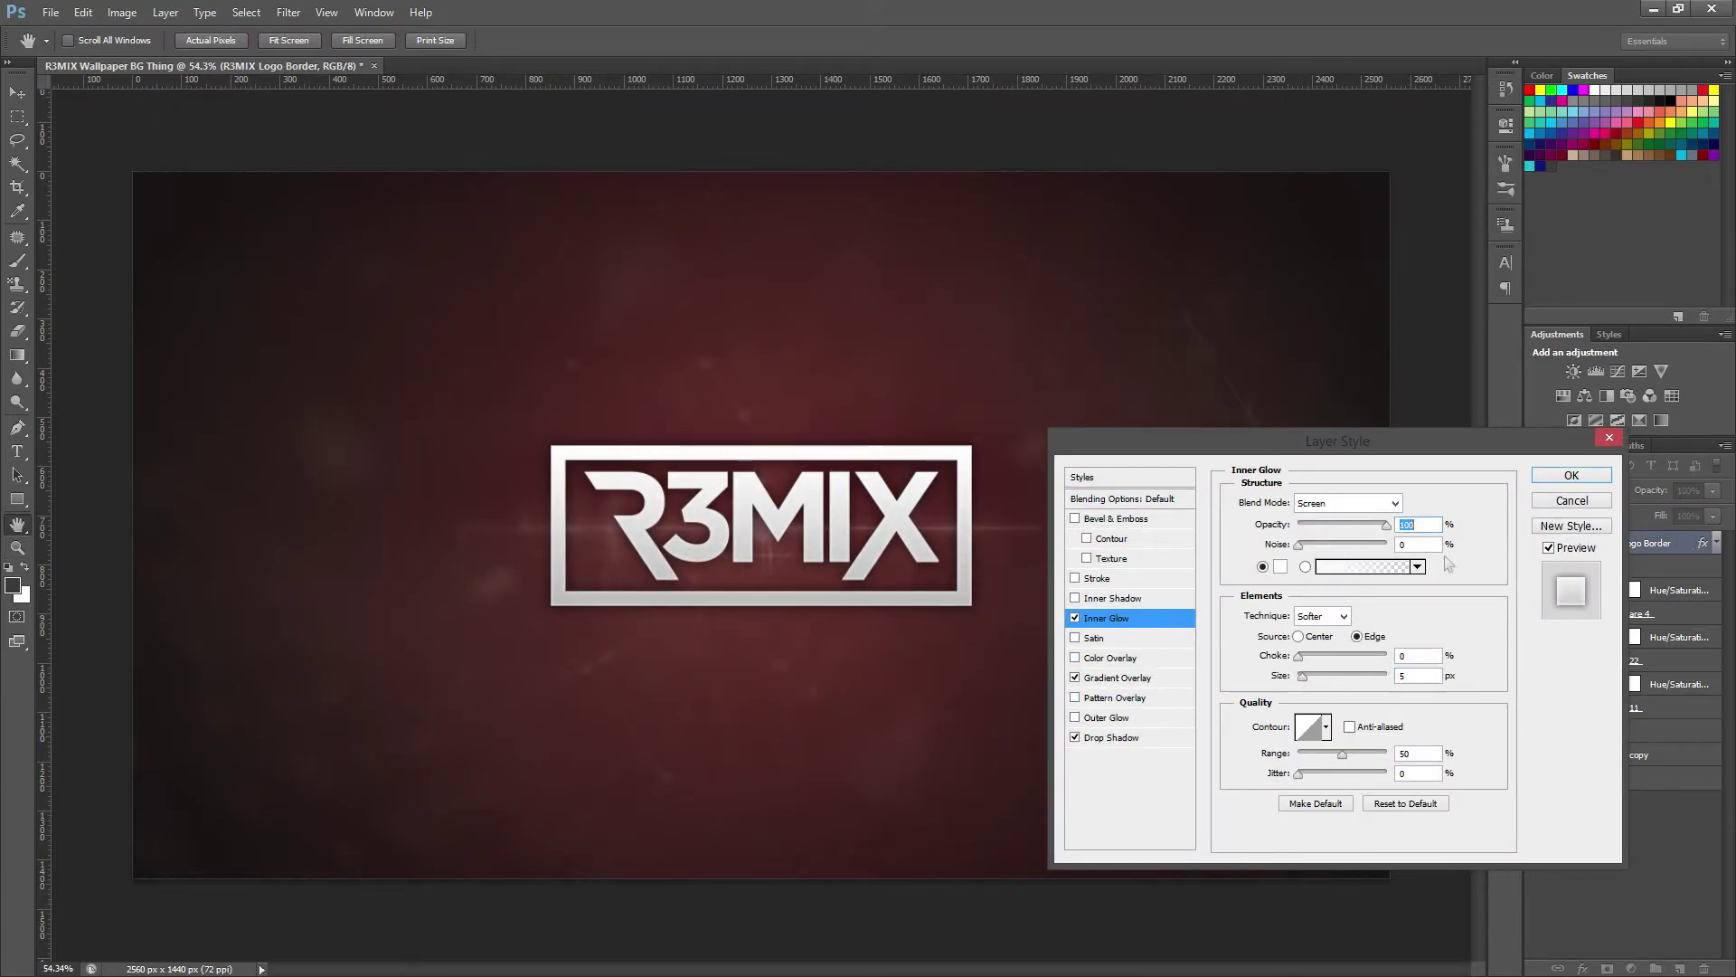
{"action": "left_click", "coordinate": [1118, 677]}
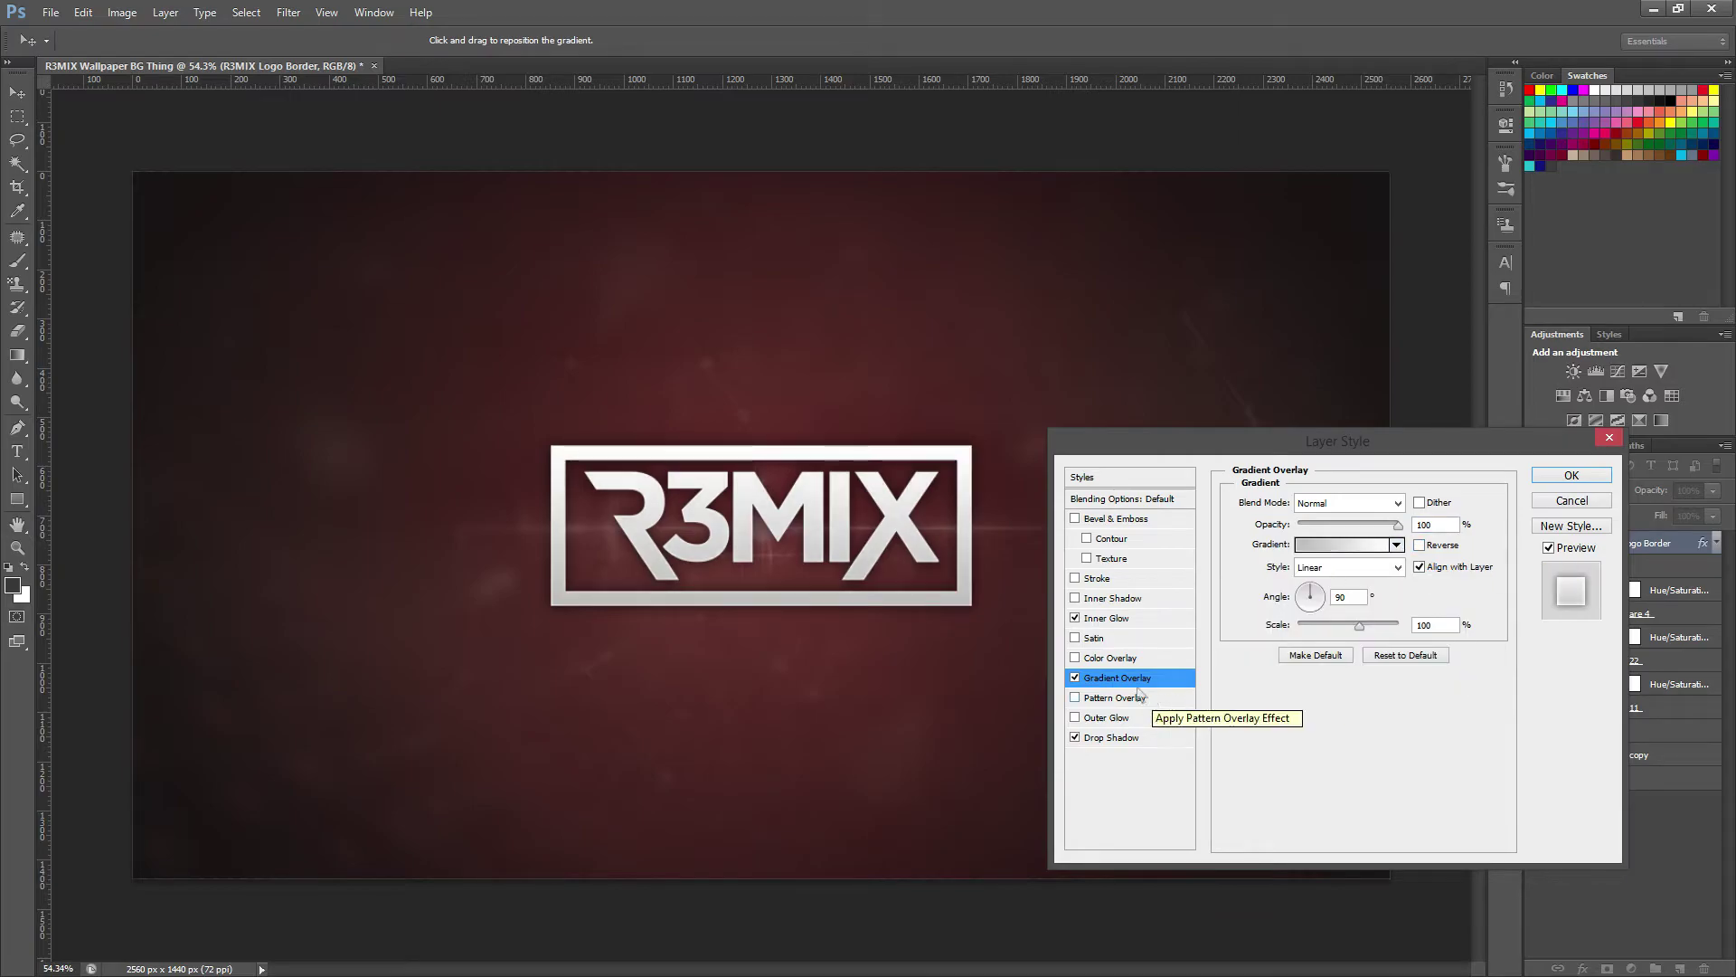
{"action": "left_click", "coordinate": [1107, 617]}
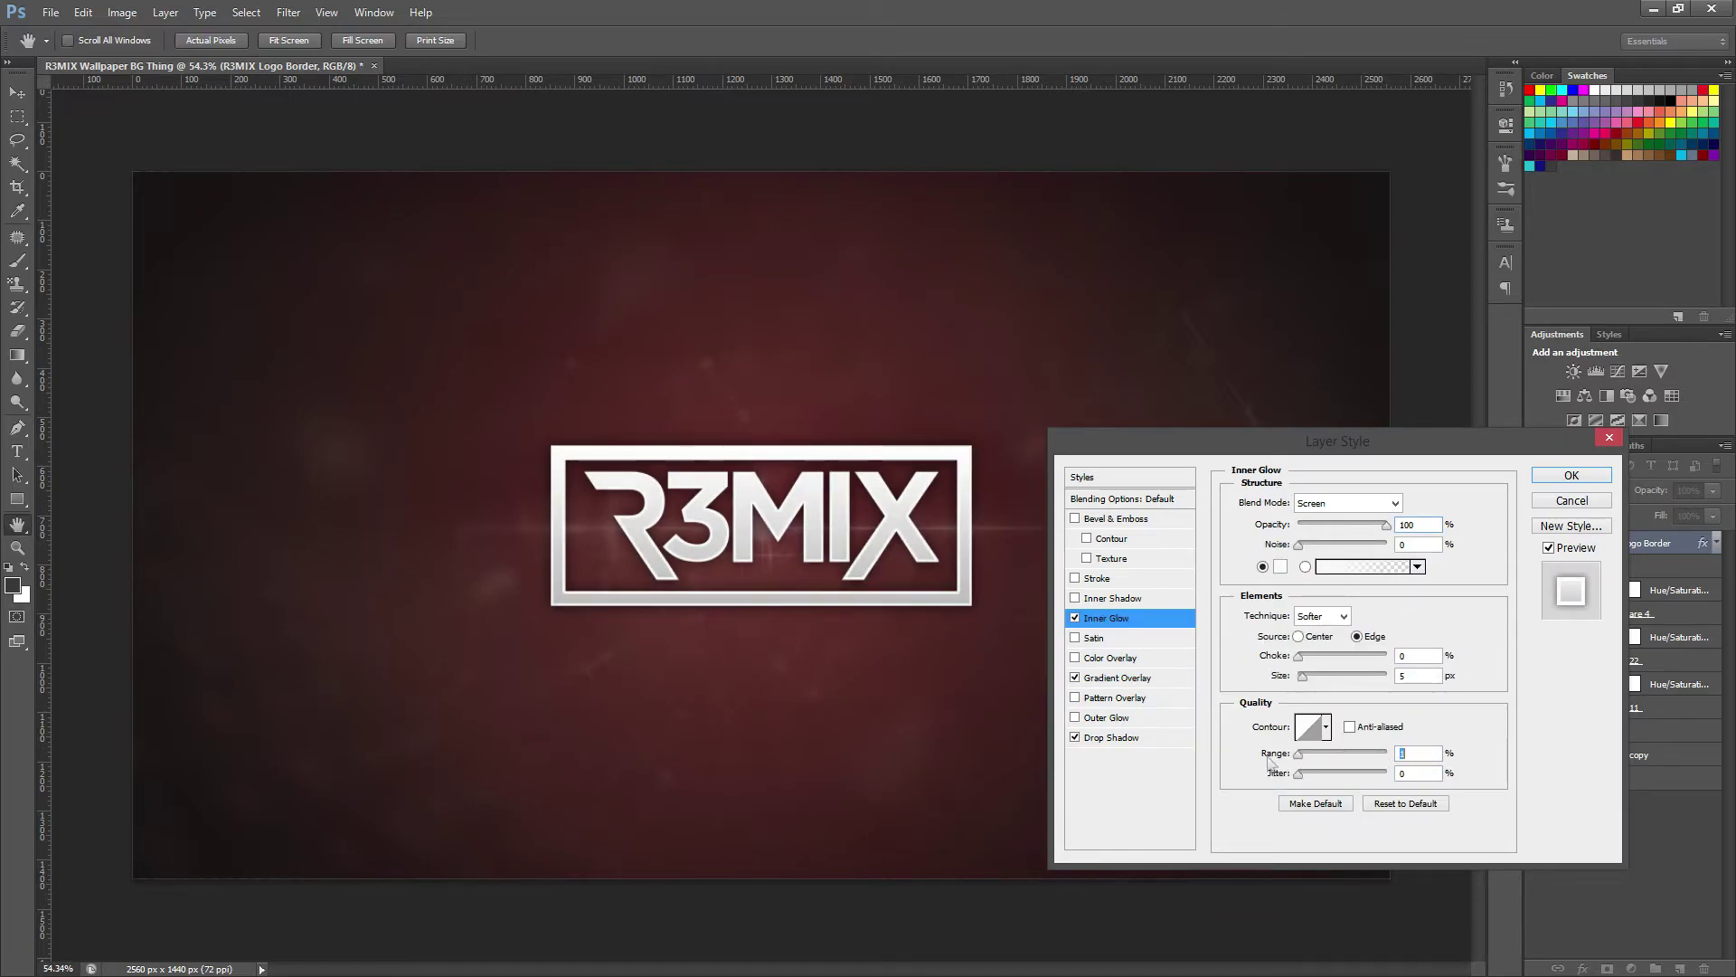
Step: Set Inner Glow size to 1 px and range to 5%, apply, and zoom out slightly
{"action": "double_click", "coordinate": [1417, 675]}
{"action": "type", "text": "1"}
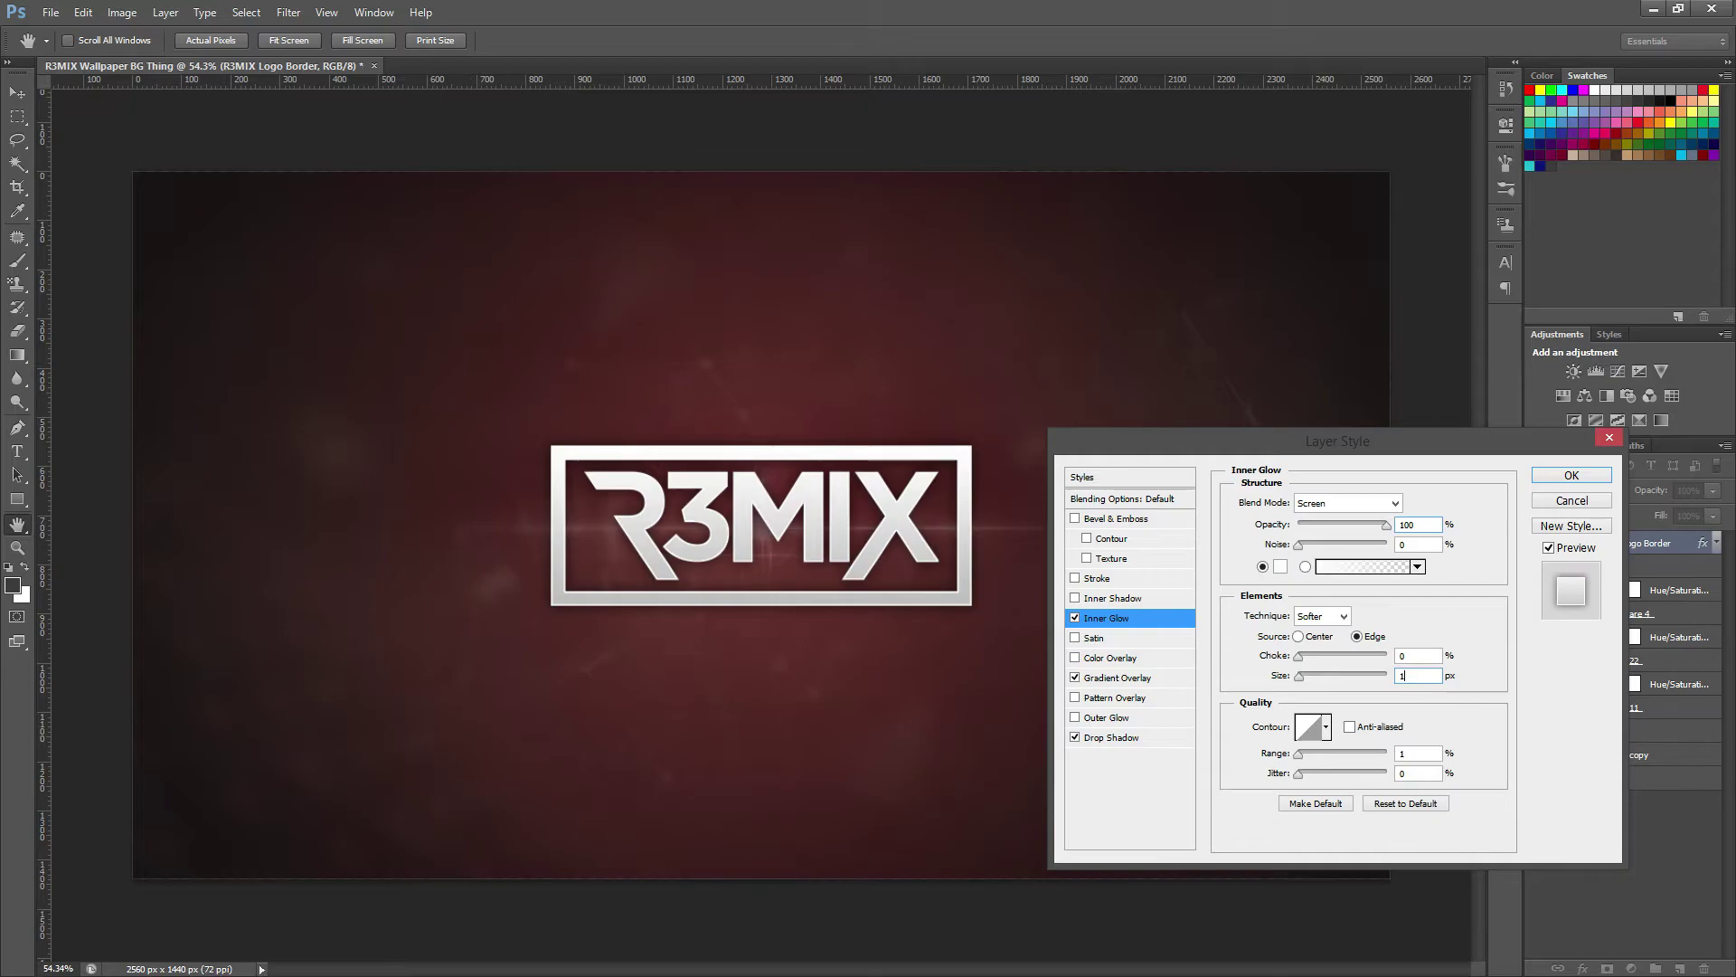
{"action": "double_click", "coordinate": [1400, 753]}
{"action": "type", "text": "5"}
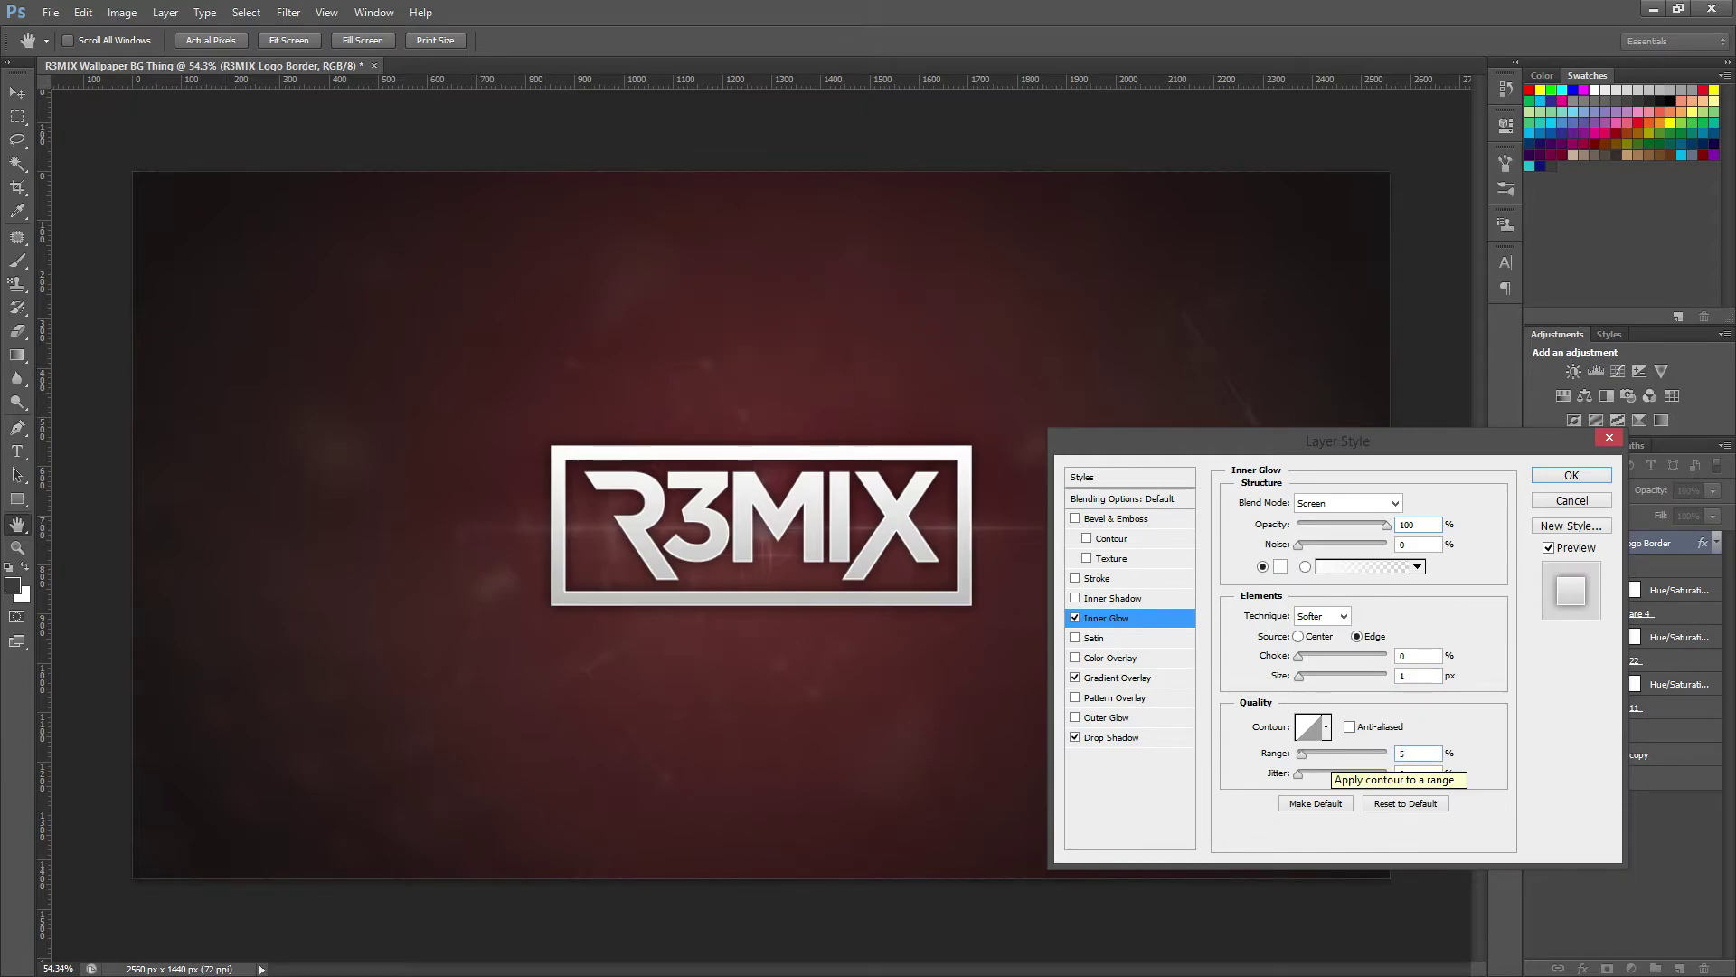
{"action": "key", "text": "Return"}
{"action": "key", "text": "z"}
{"action": "left_click_drag", "start_coordinate": [473, 623], "coordinate": [1326, 833]}
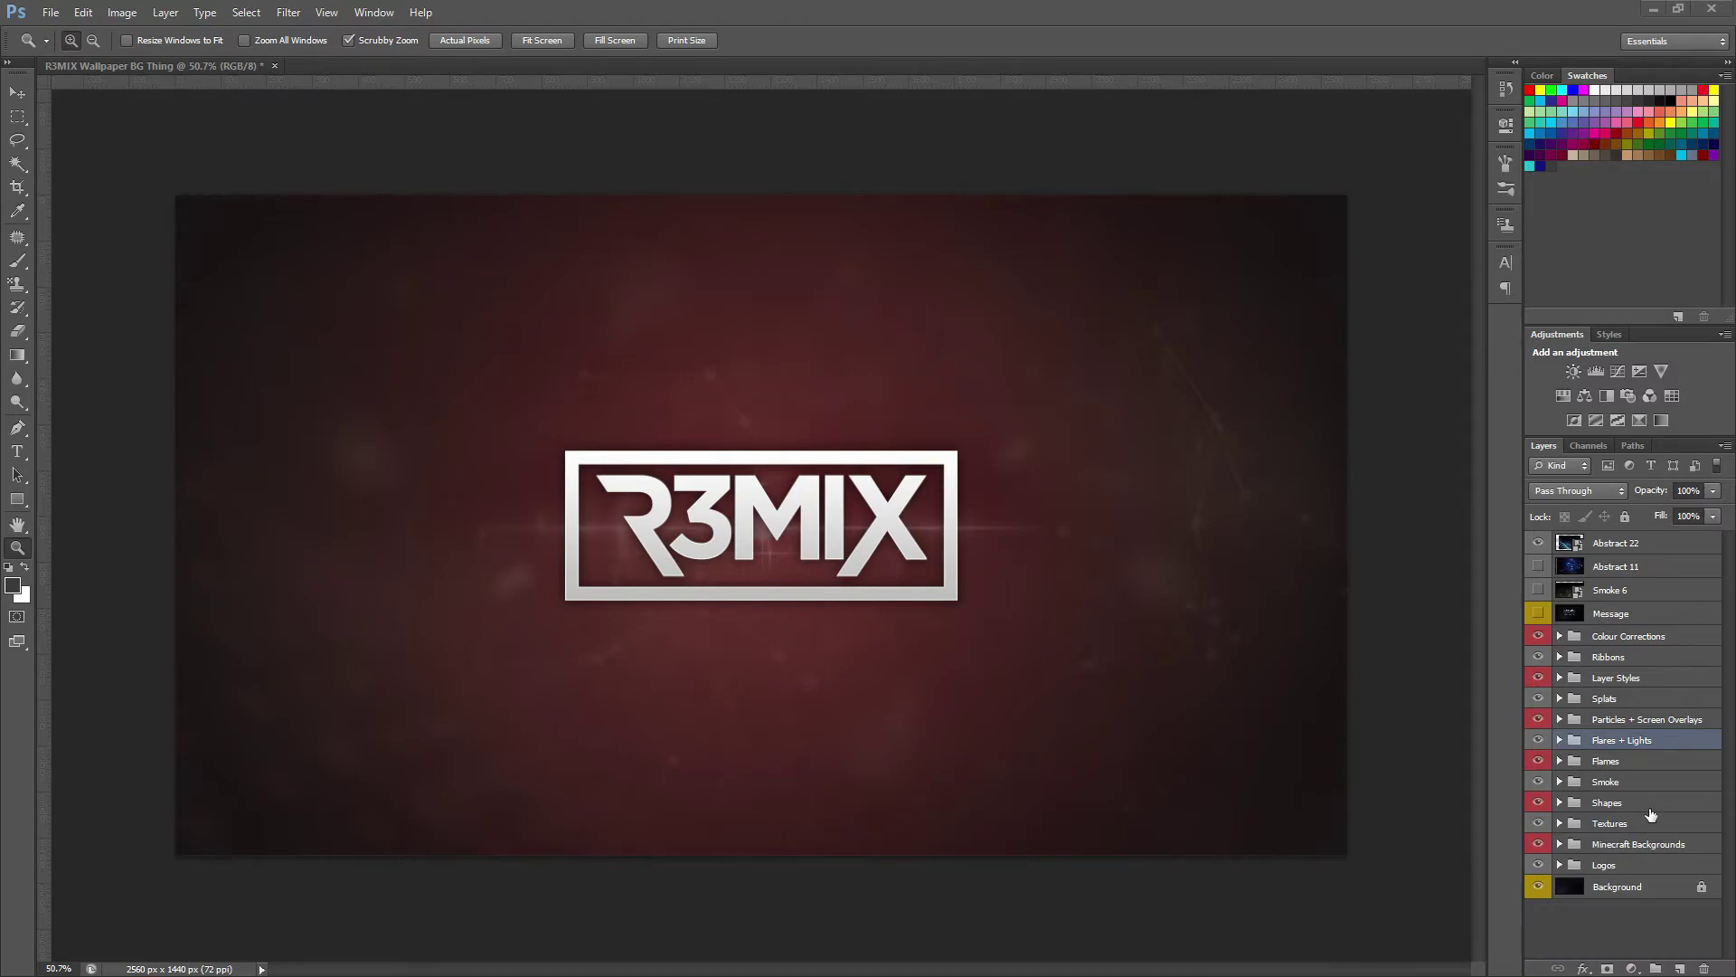
Step: Drag the Grunge 9 texture from Textures > Grunge into the wallpaper document
{"action": "left_click", "coordinate": [1558, 823]}
{"action": "scroll", "coordinate": [1575, 758], "scroll_direction": "down", "scroll_amount": 5}
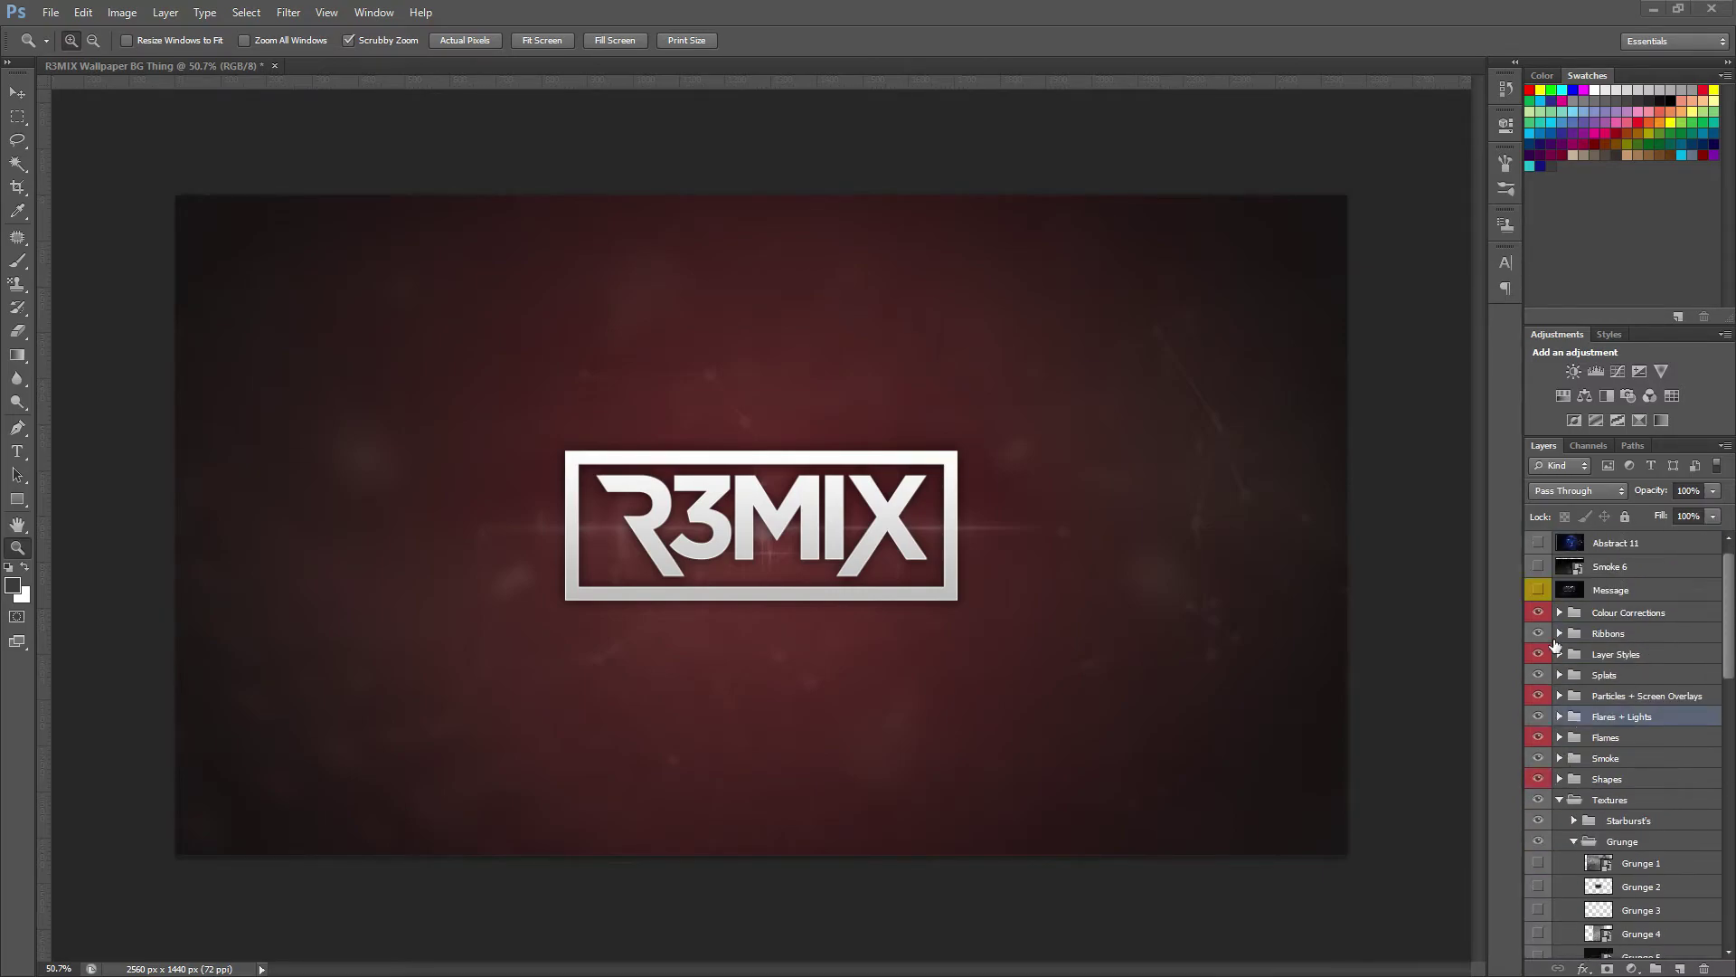
{"action": "scroll", "coordinate": [1541, 715], "scroll_direction": "down", "scroll_amount": 3}
{"action": "scroll", "coordinate": [1537, 688], "scroll_direction": "down", "scroll_amount": 5}
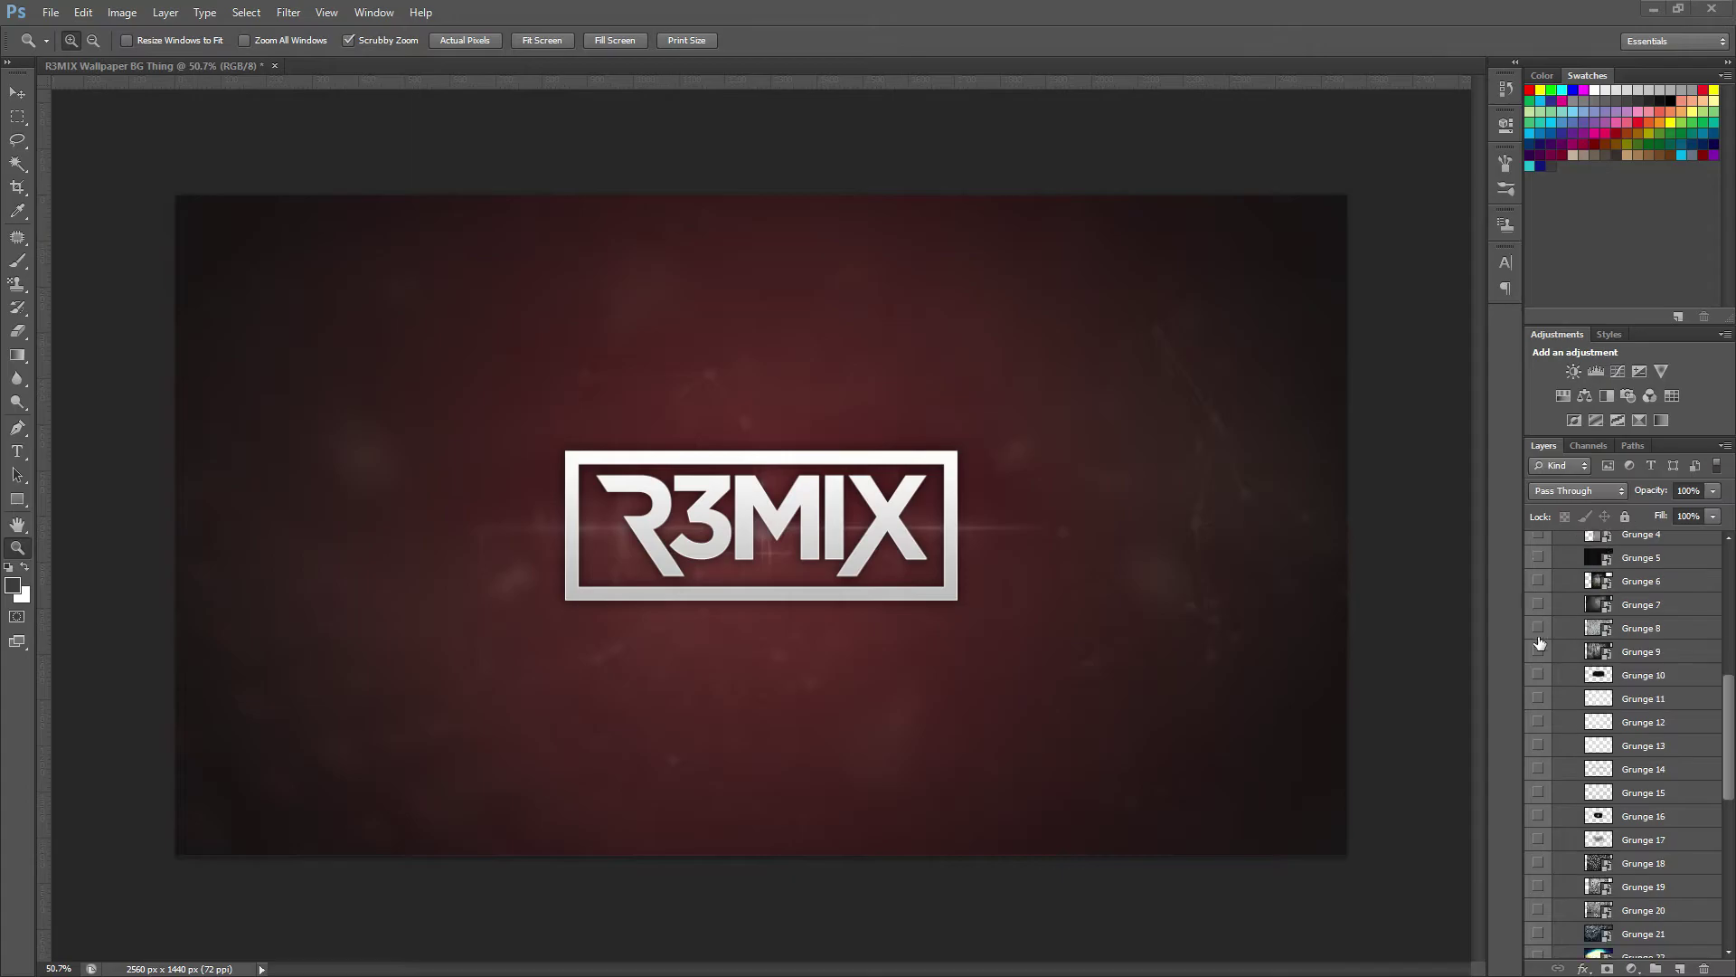
{"action": "scroll", "coordinate": [1541, 769], "scroll_direction": "down", "scroll_amount": 1}
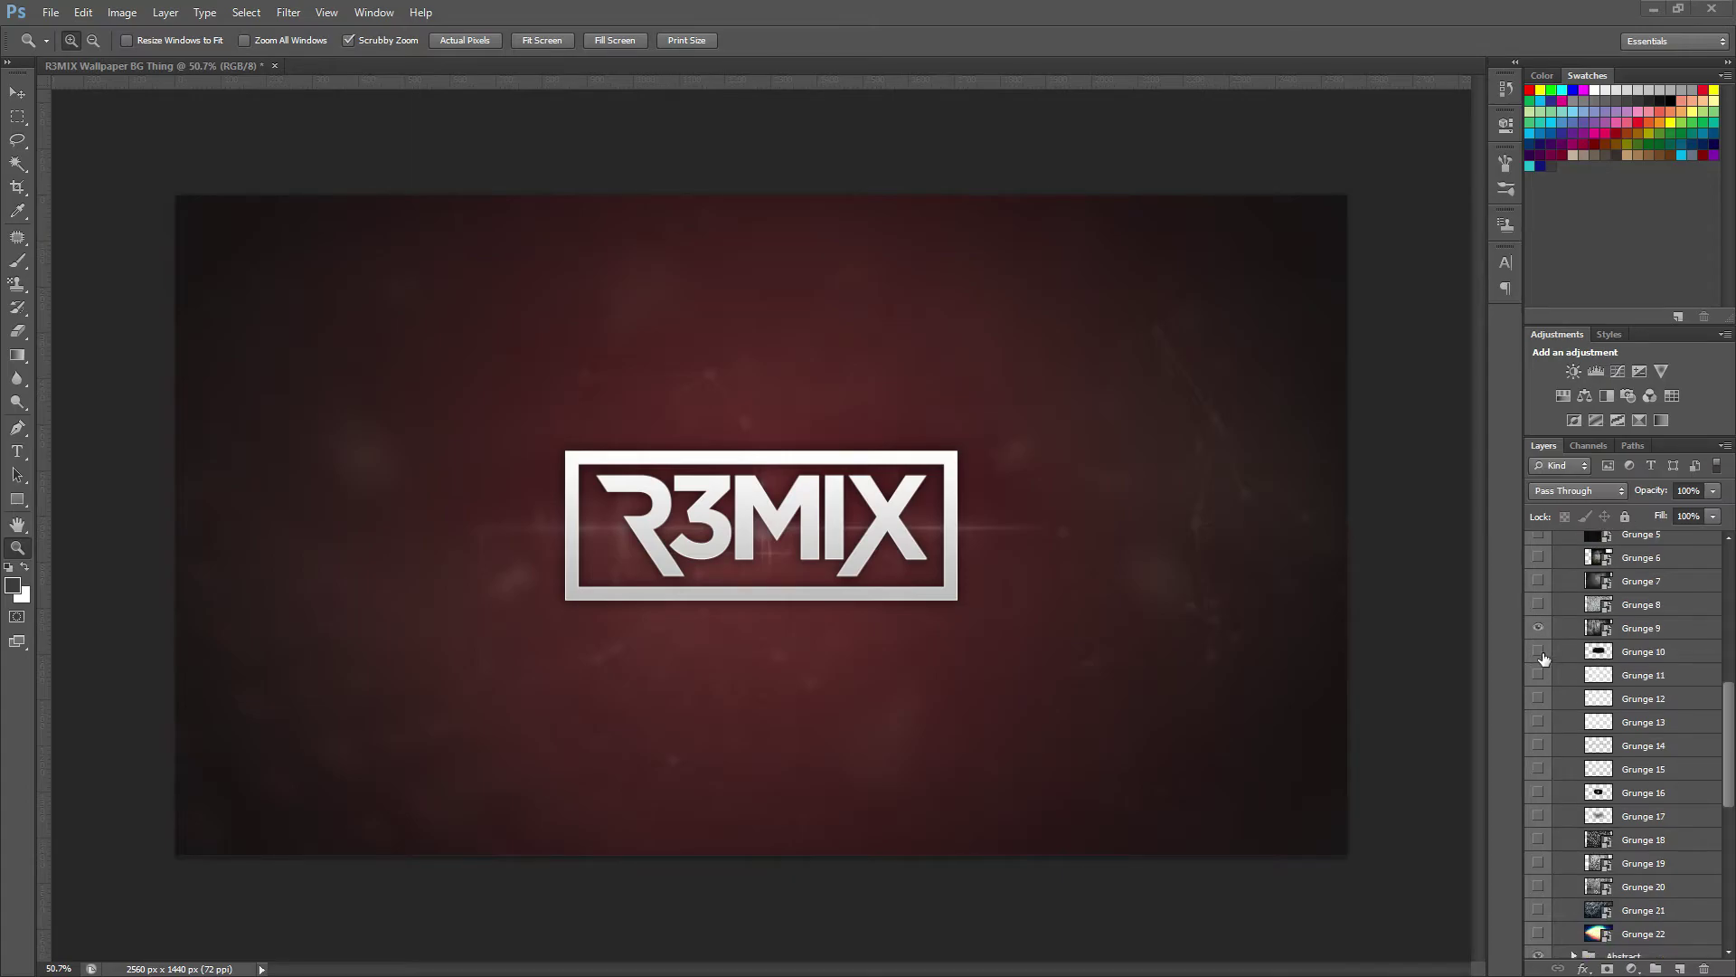
{"action": "left_click_drag", "start_coordinate": [1651, 631], "coordinate": [995, 507]}
Step: Free-transform Grunge 9 so it stretches over the whole canvas
{"action": "key", "text": "ctrl+t"}
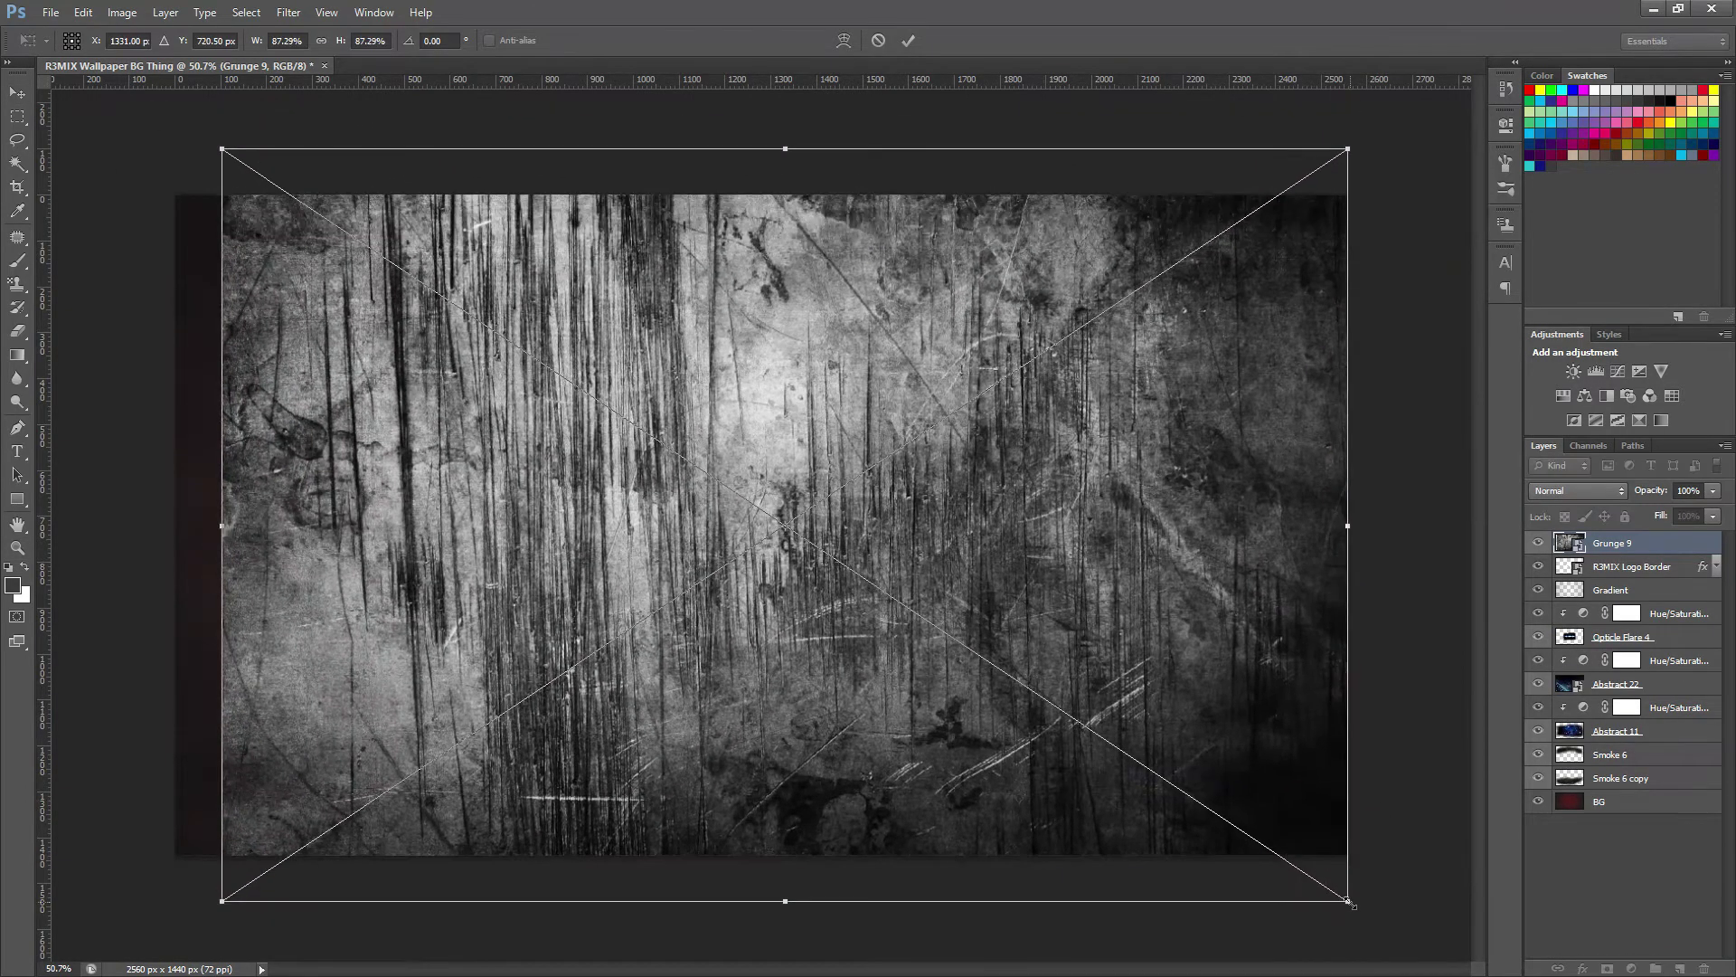
{"action": "mouse_move", "coordinate": [1057, 856]}
{"action": "left_mouse_down"}
{"action": "mouse_move", "coordinate": [1127, 864]}
{"action": "mouse_move", "coordinate": [1118, 913]}
{"action": "left_mouse_up"}
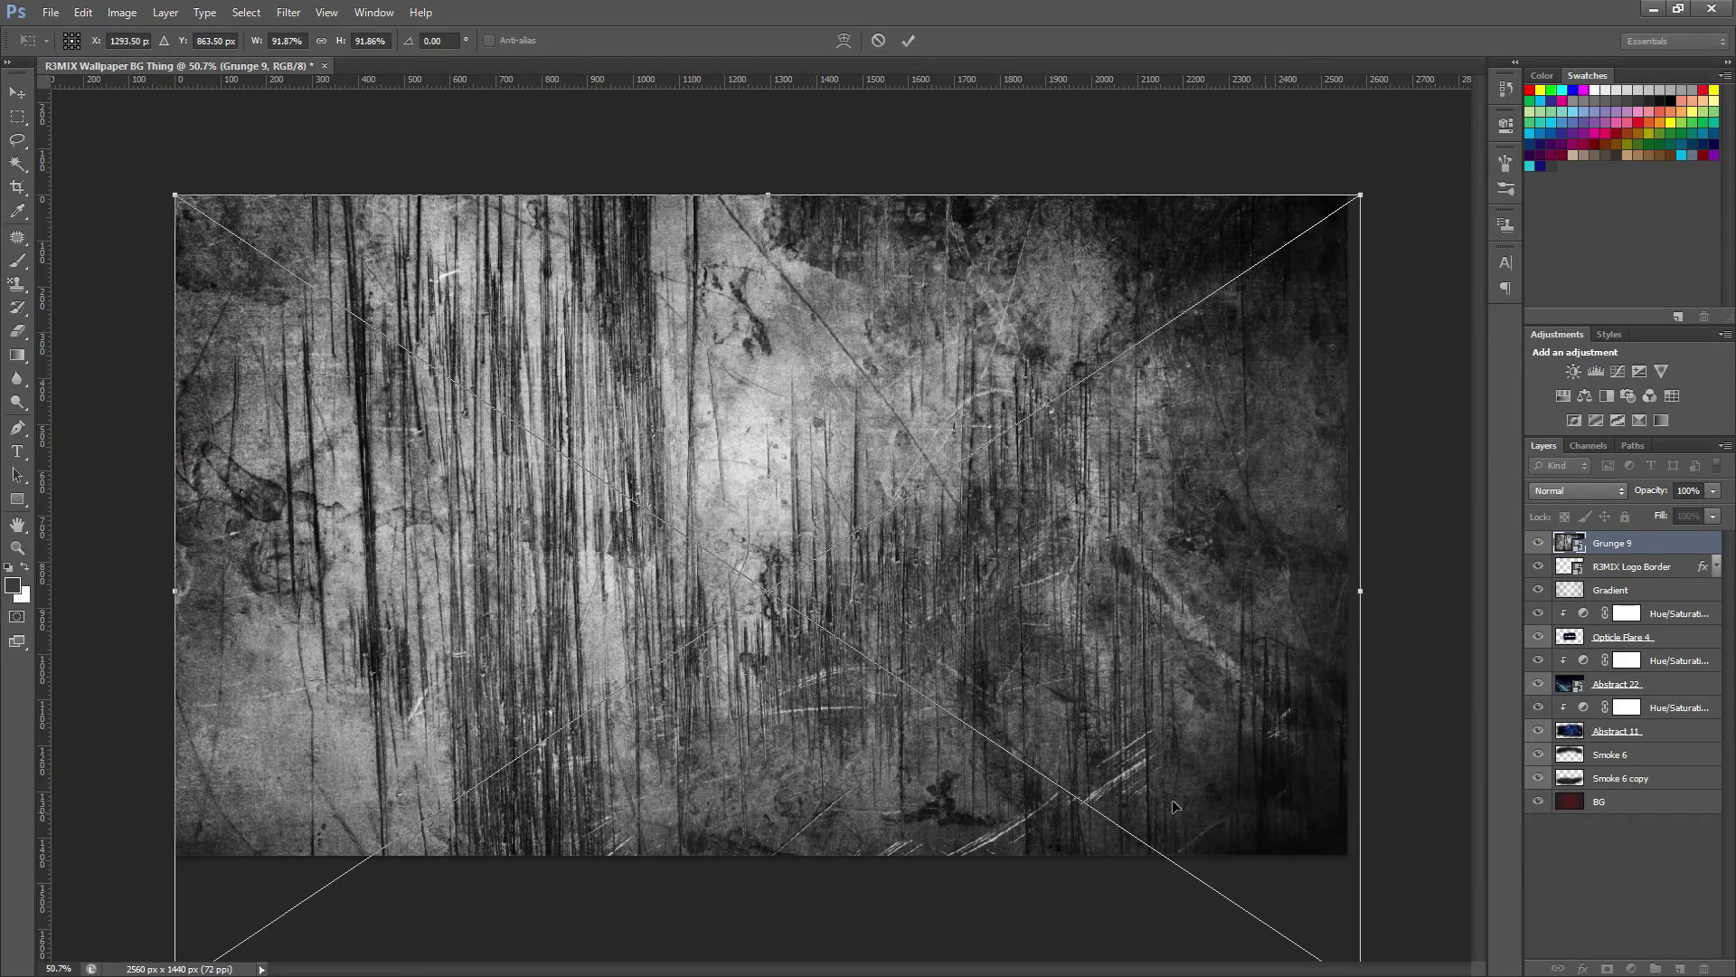
{"action": "key", "text": "Return"}
{"action": "left_click", "coordinate": [19, 529]}
{"action": "key", "text": "v"}
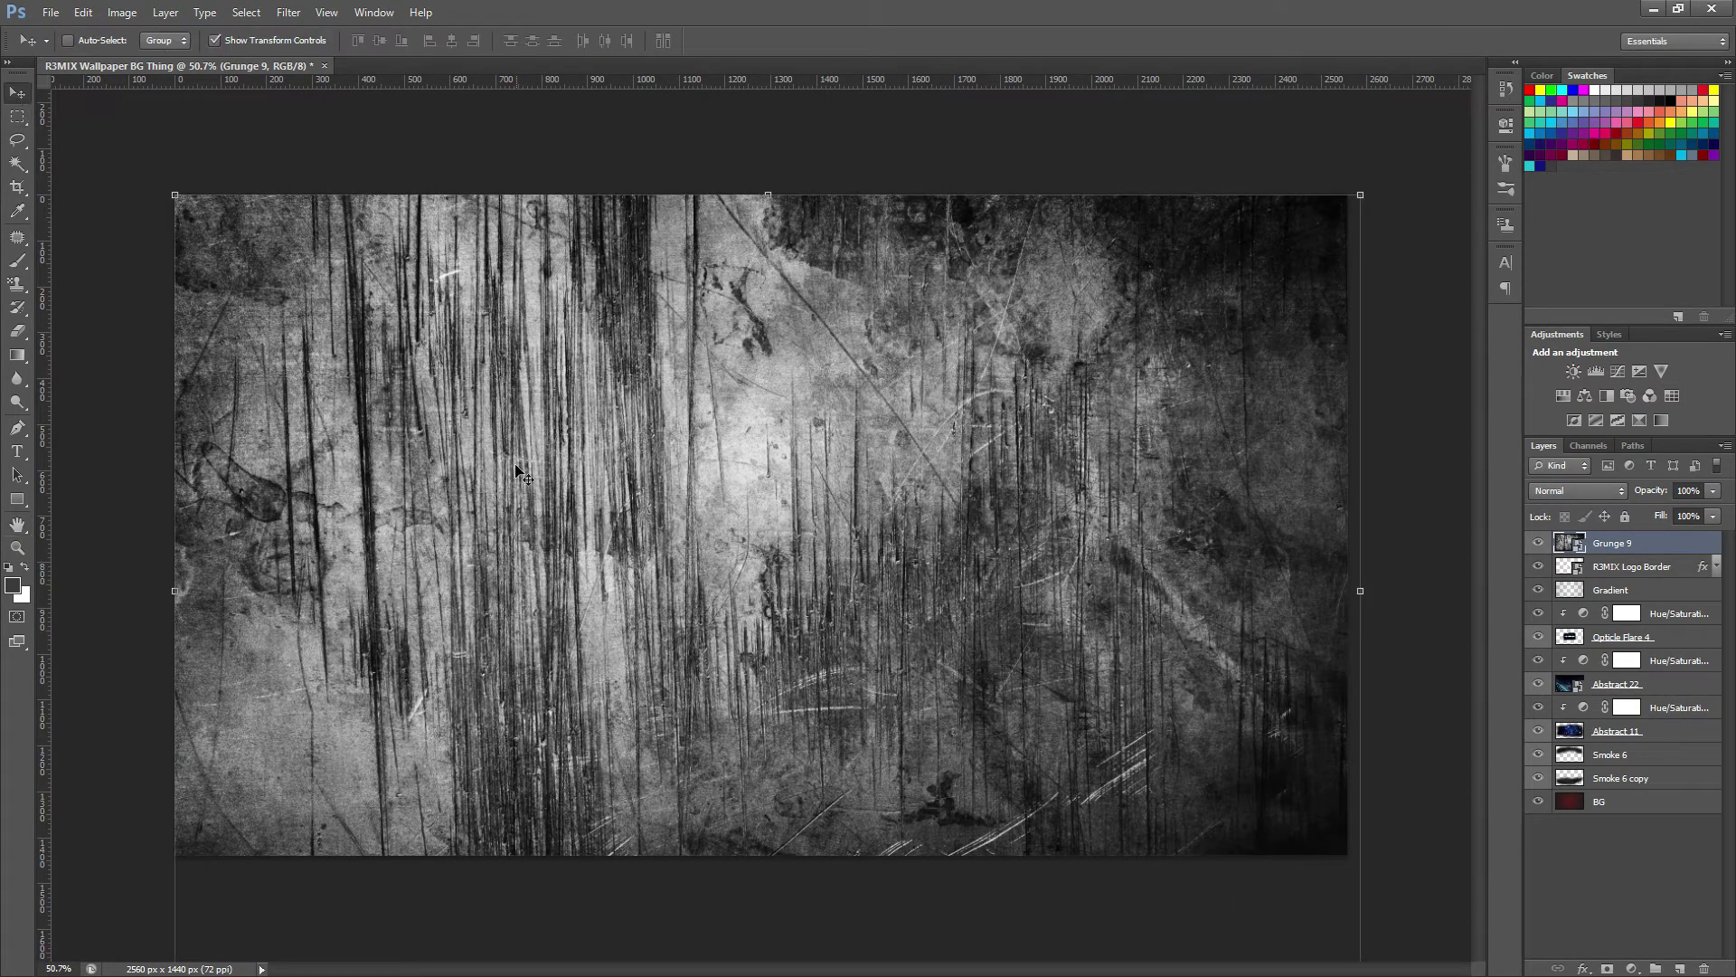
{"action": "key", "text": "ctrl+minus"}
{"action": "key", "text": "ctrl+minus"}
Step: Commit the Grunge 9 transform and fade its opacity almost to zero in Blending Options
{"action": "key", "text": "ctrl+t"}
{"action": "key", "text": "Return"}
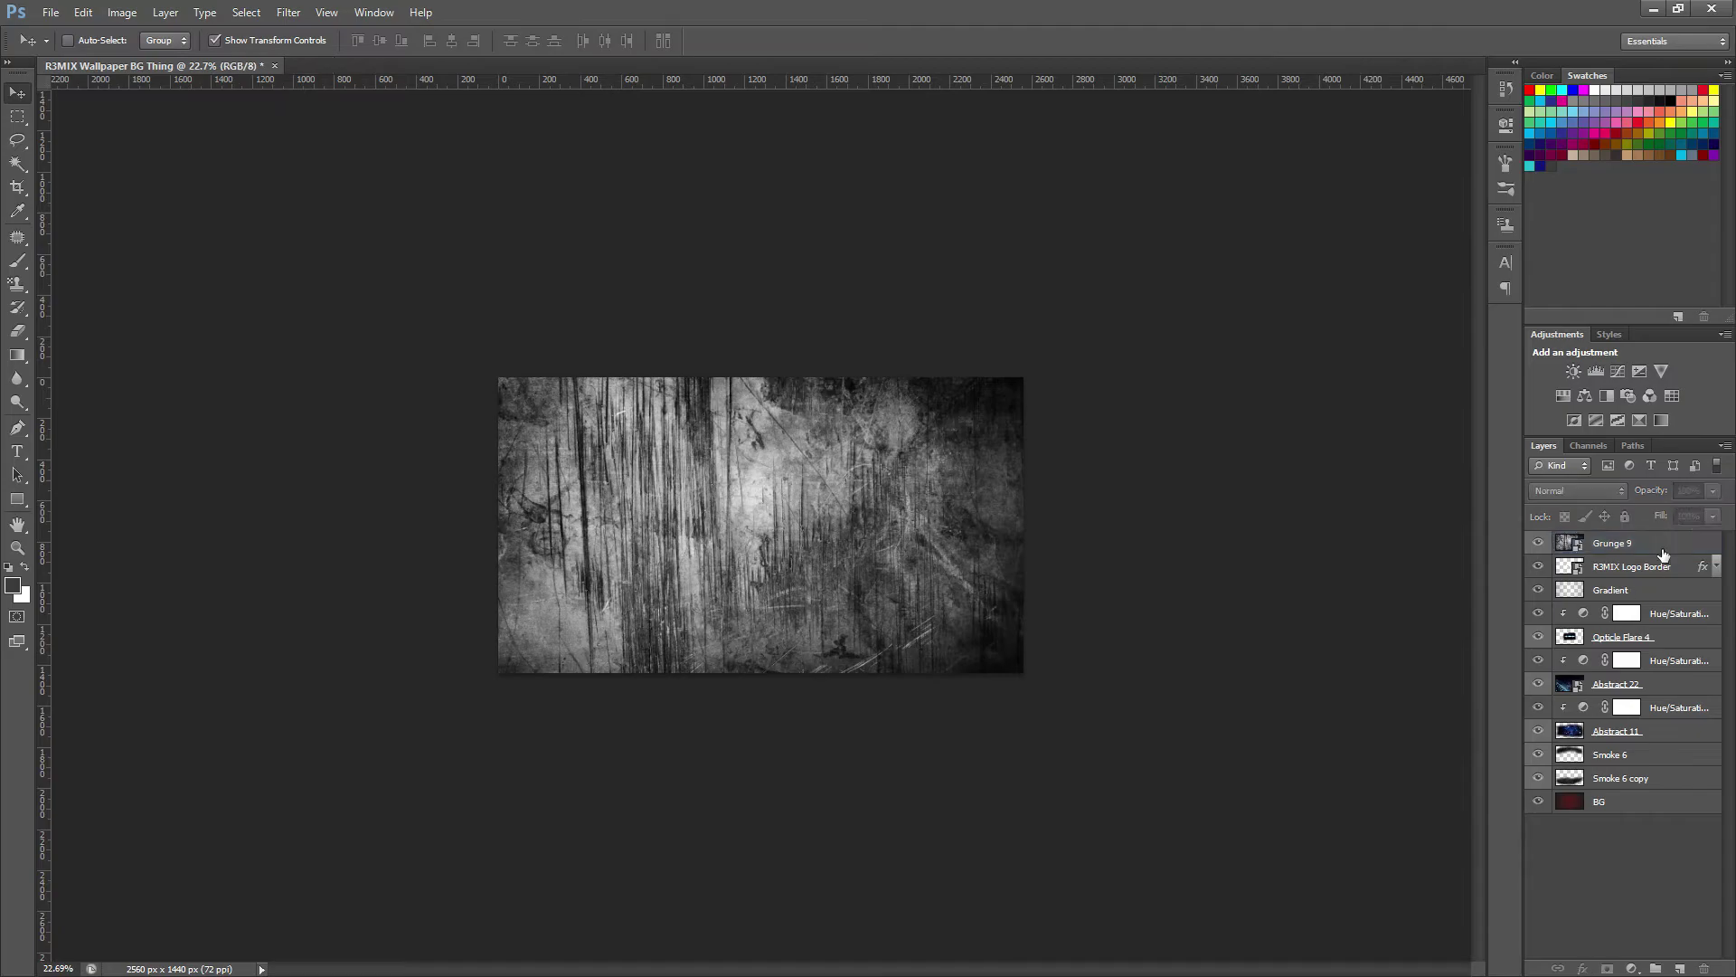
{"action": "double_click", "coordinate": [1672, 543]}
{"action": "left_click_drag", "start_coordinate": [1400, 524], "coordinate": [1311, 525]}
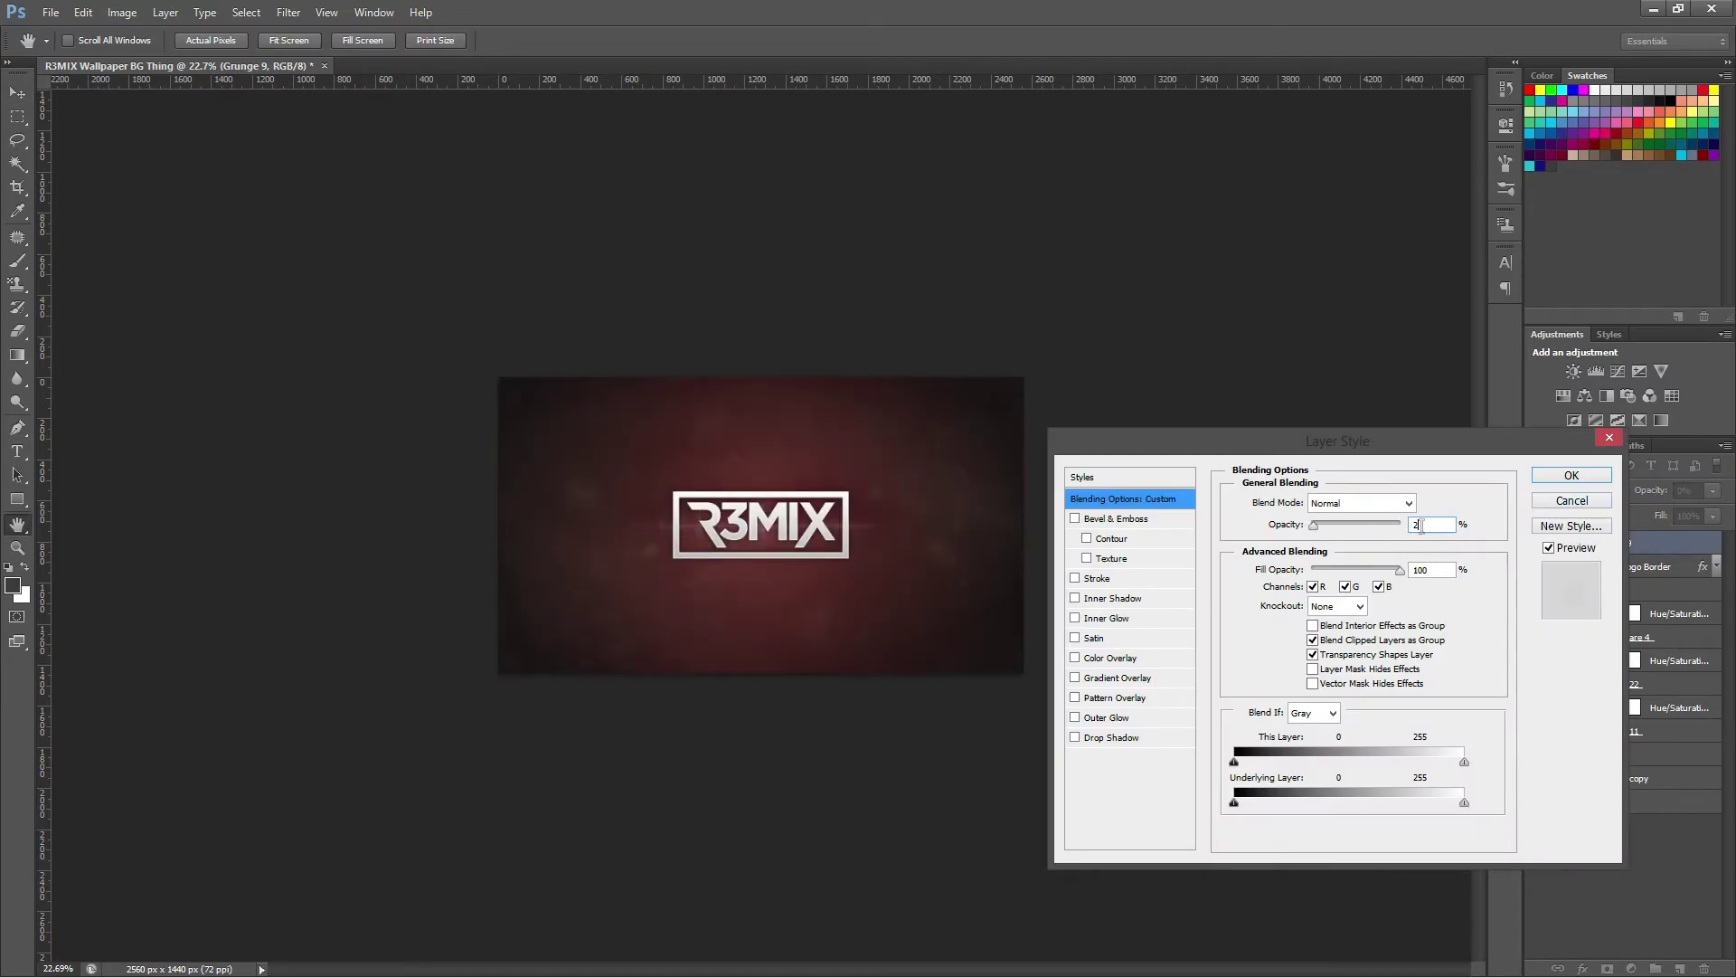
Step: Confirm the low opacity and move Grunge 9 down to sit just above BG
{"action": "key", "text": "Return"}
{"action": "key", "text": "z"}
{"action": "key", "text": "ctrl+0"}
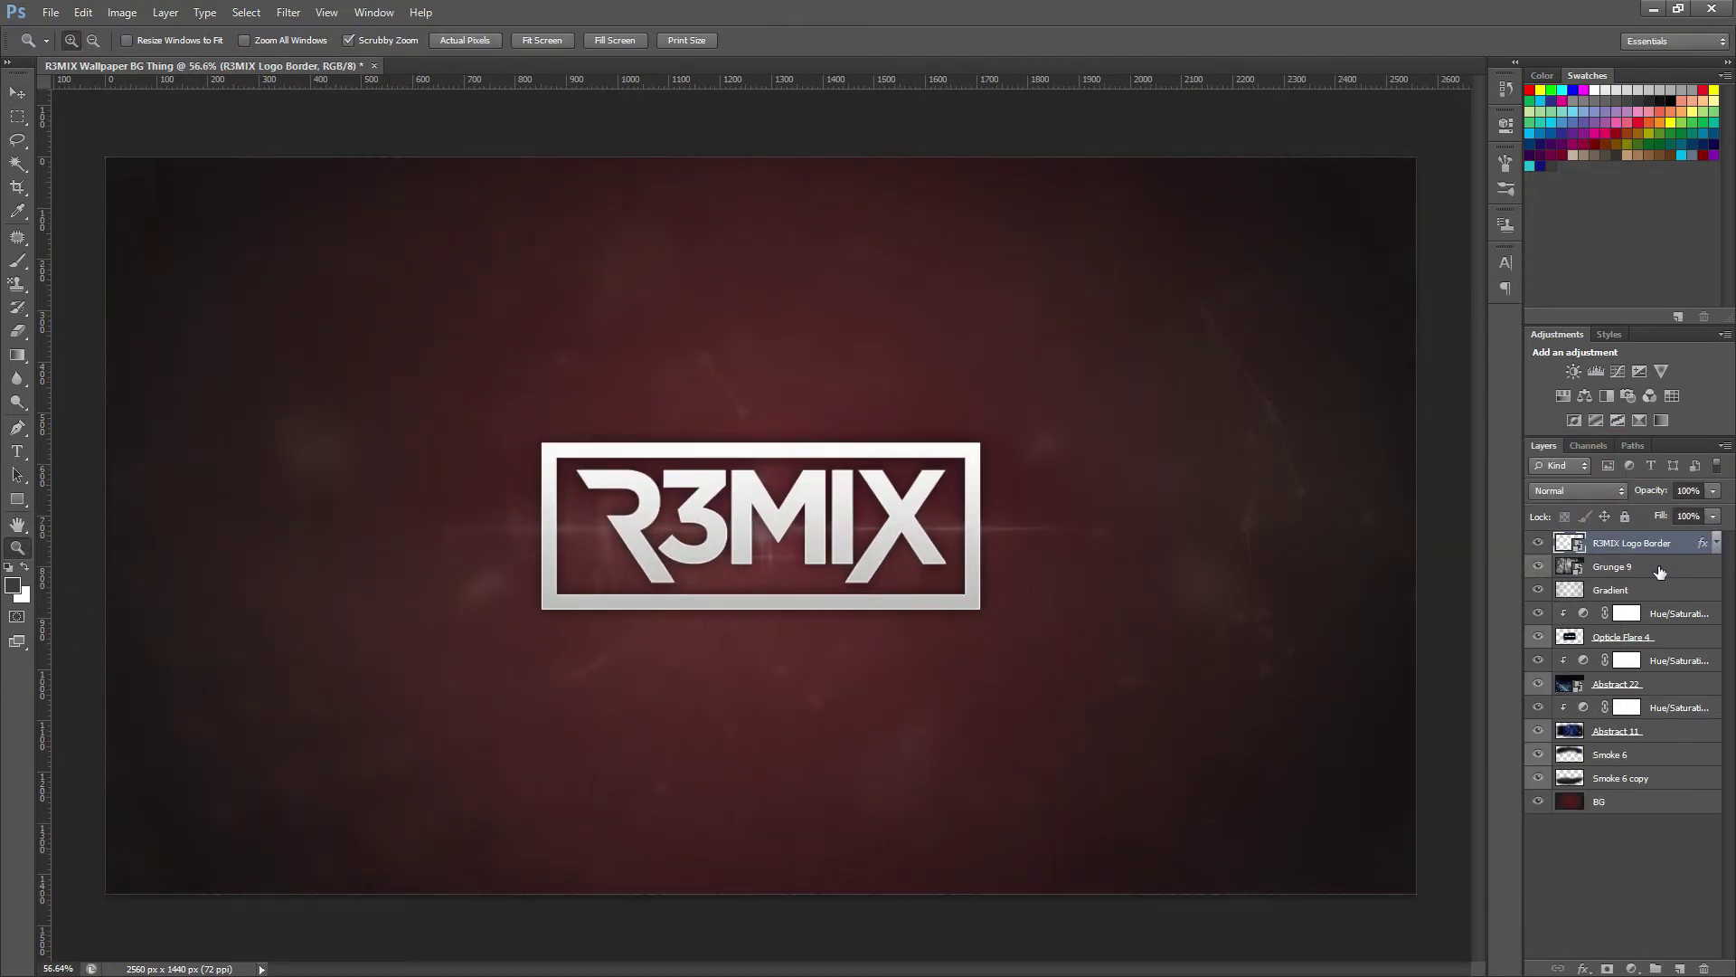
{"action": "left_click", "coordinate": [1660, 567]}
{"action": "left_click_drag", "start_coordinate": [1690, 784], "coordinate": [1570, 794]}
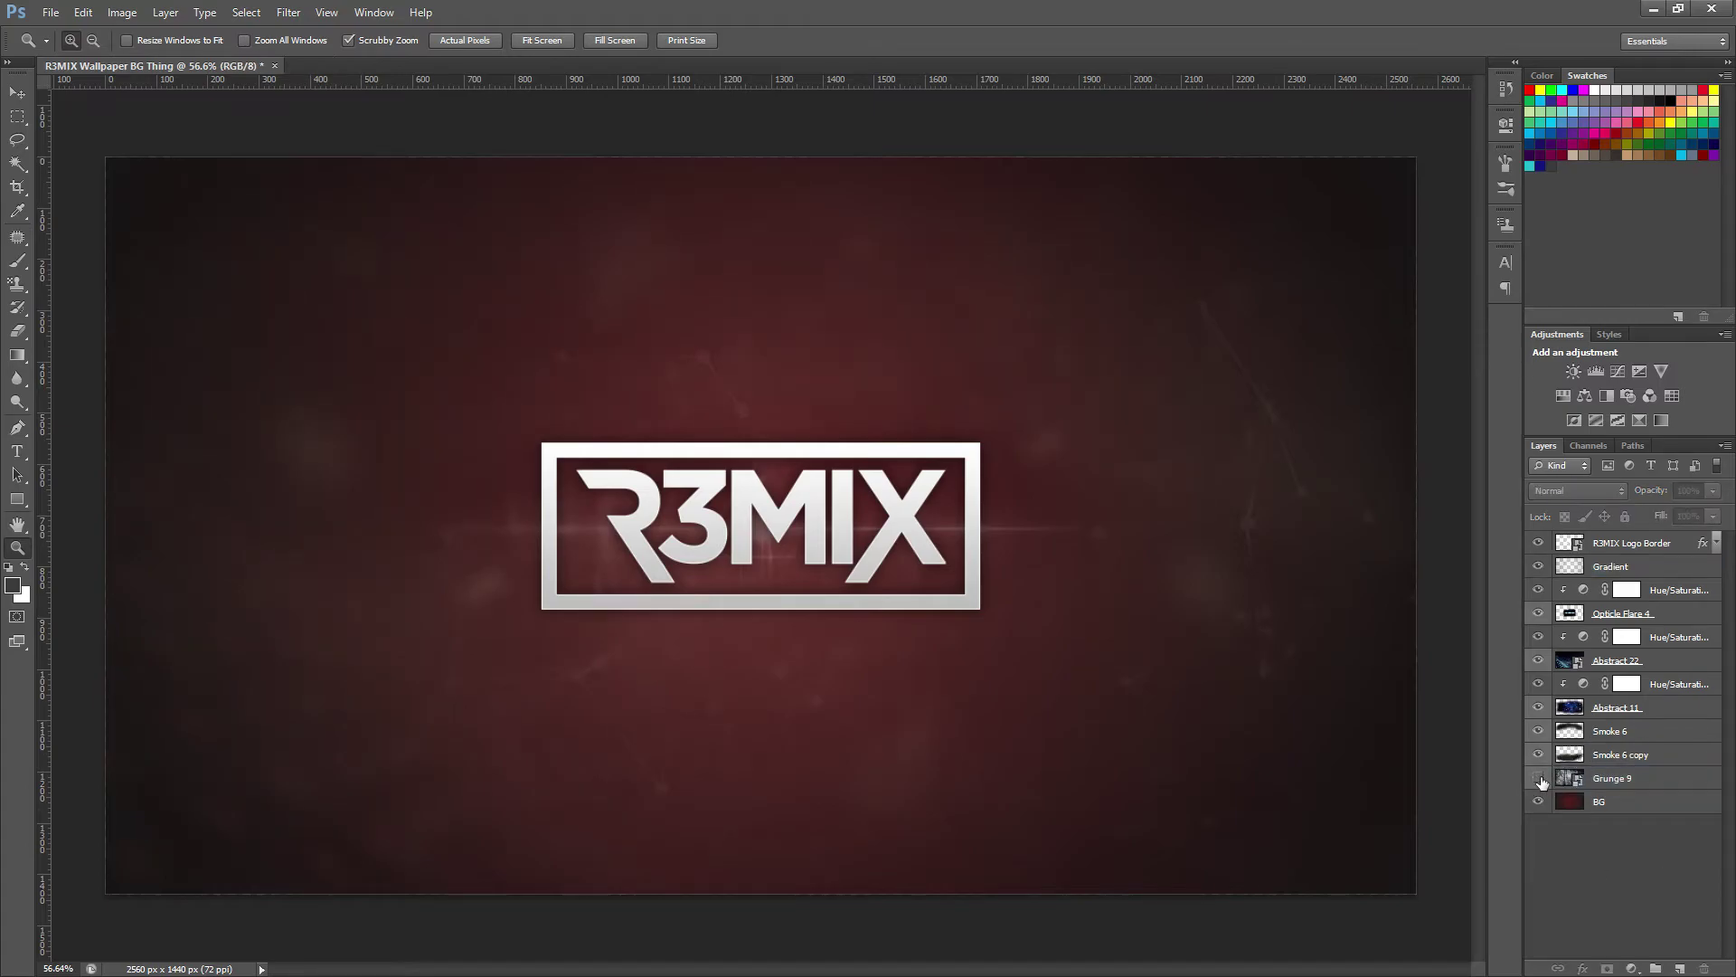
Step: Tint Grunge 9 red with a colorized Hue/Saturation adjustment clipped to it
{"action": "left_click", "coordinate": [1654, 732]}
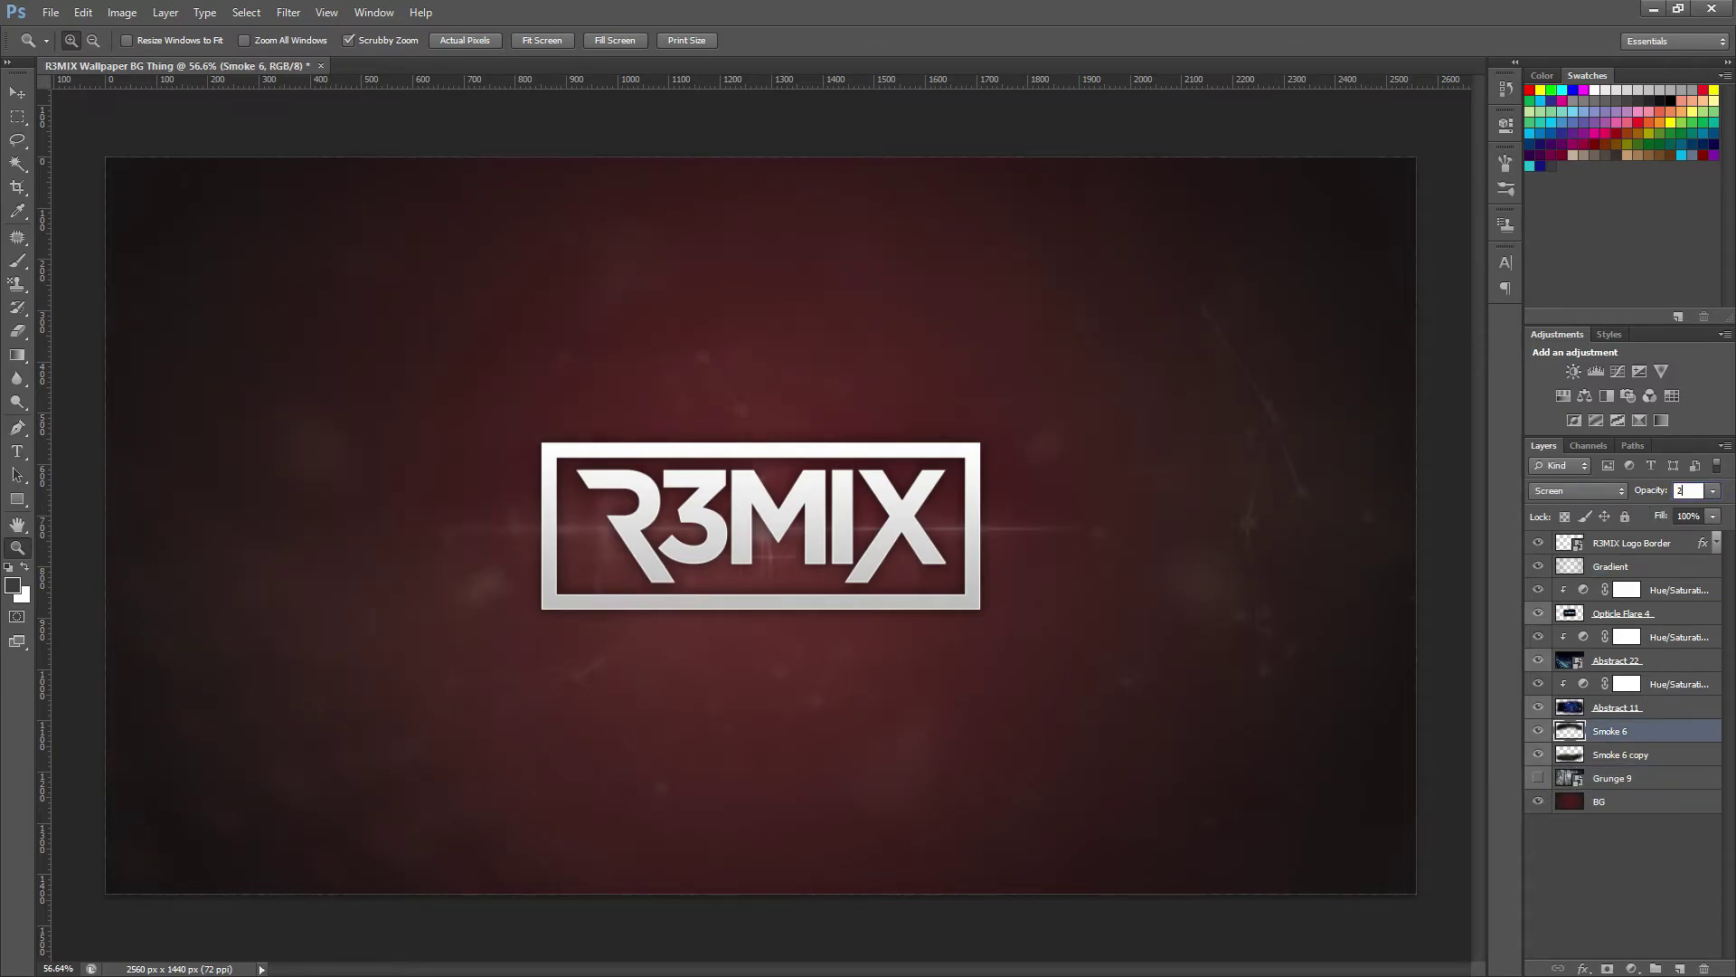
{"action": "left_click", "coordinate": [1569, 892]}
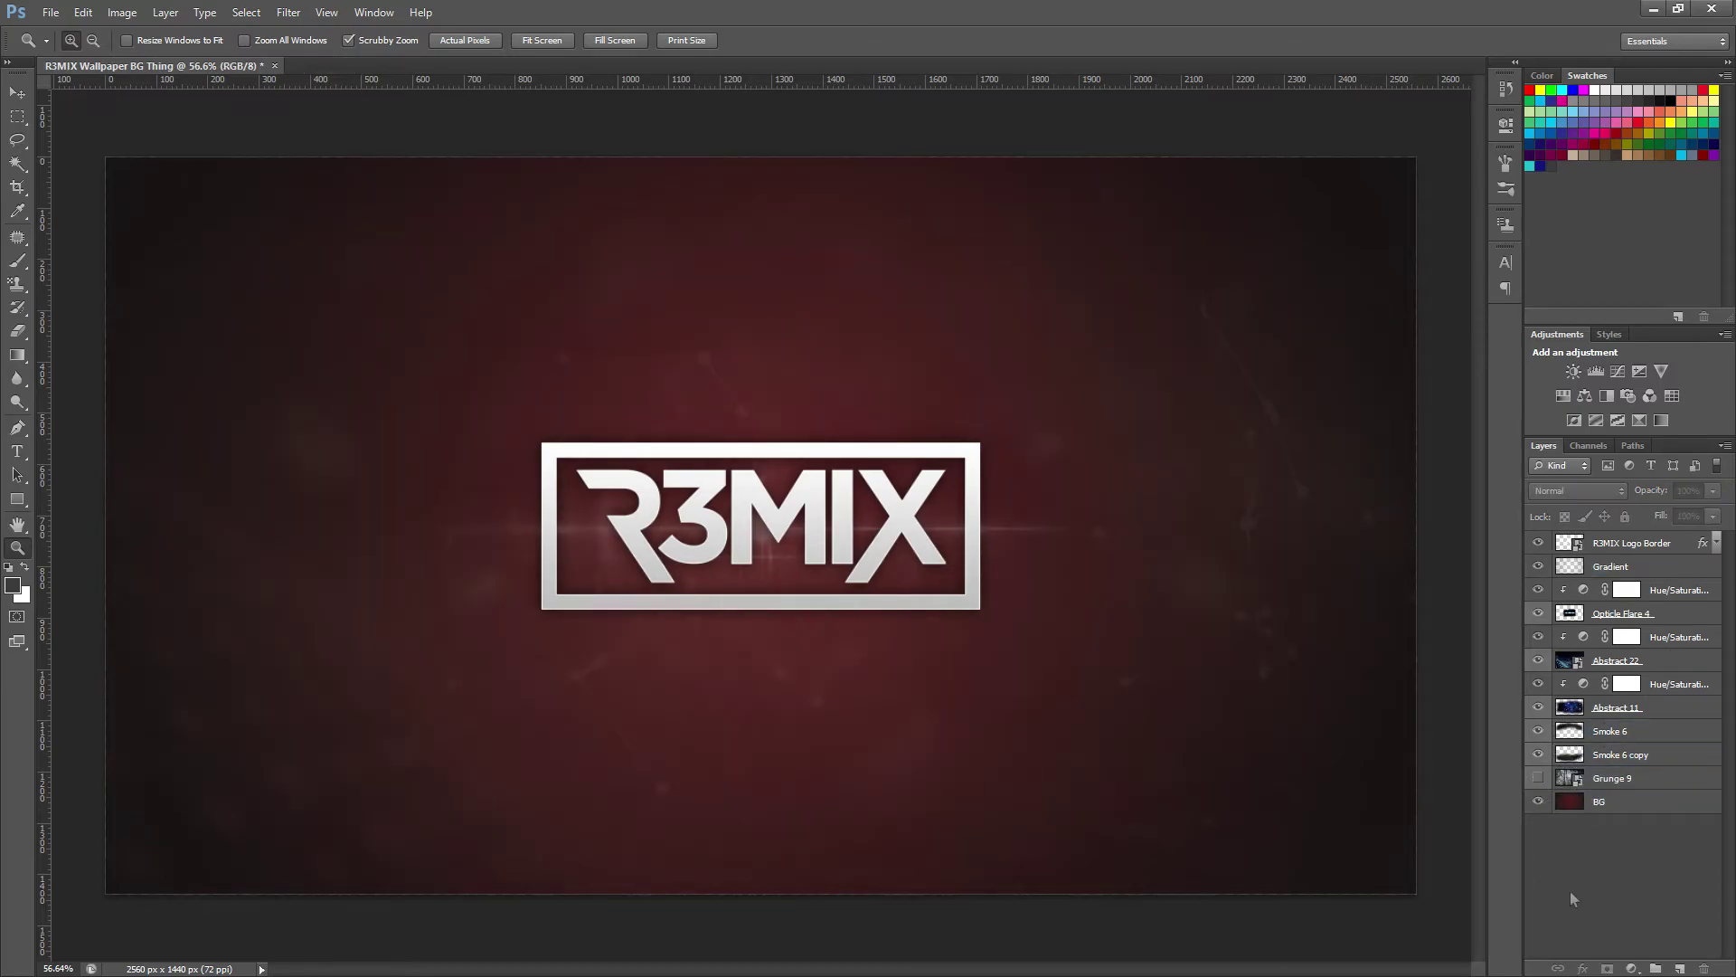
{"action": "left_click_drag", "start_coordinate": [588, 595], "coordinate": [570, 595]}
{"action": "left_click", "coordinate": [1620, 783]}
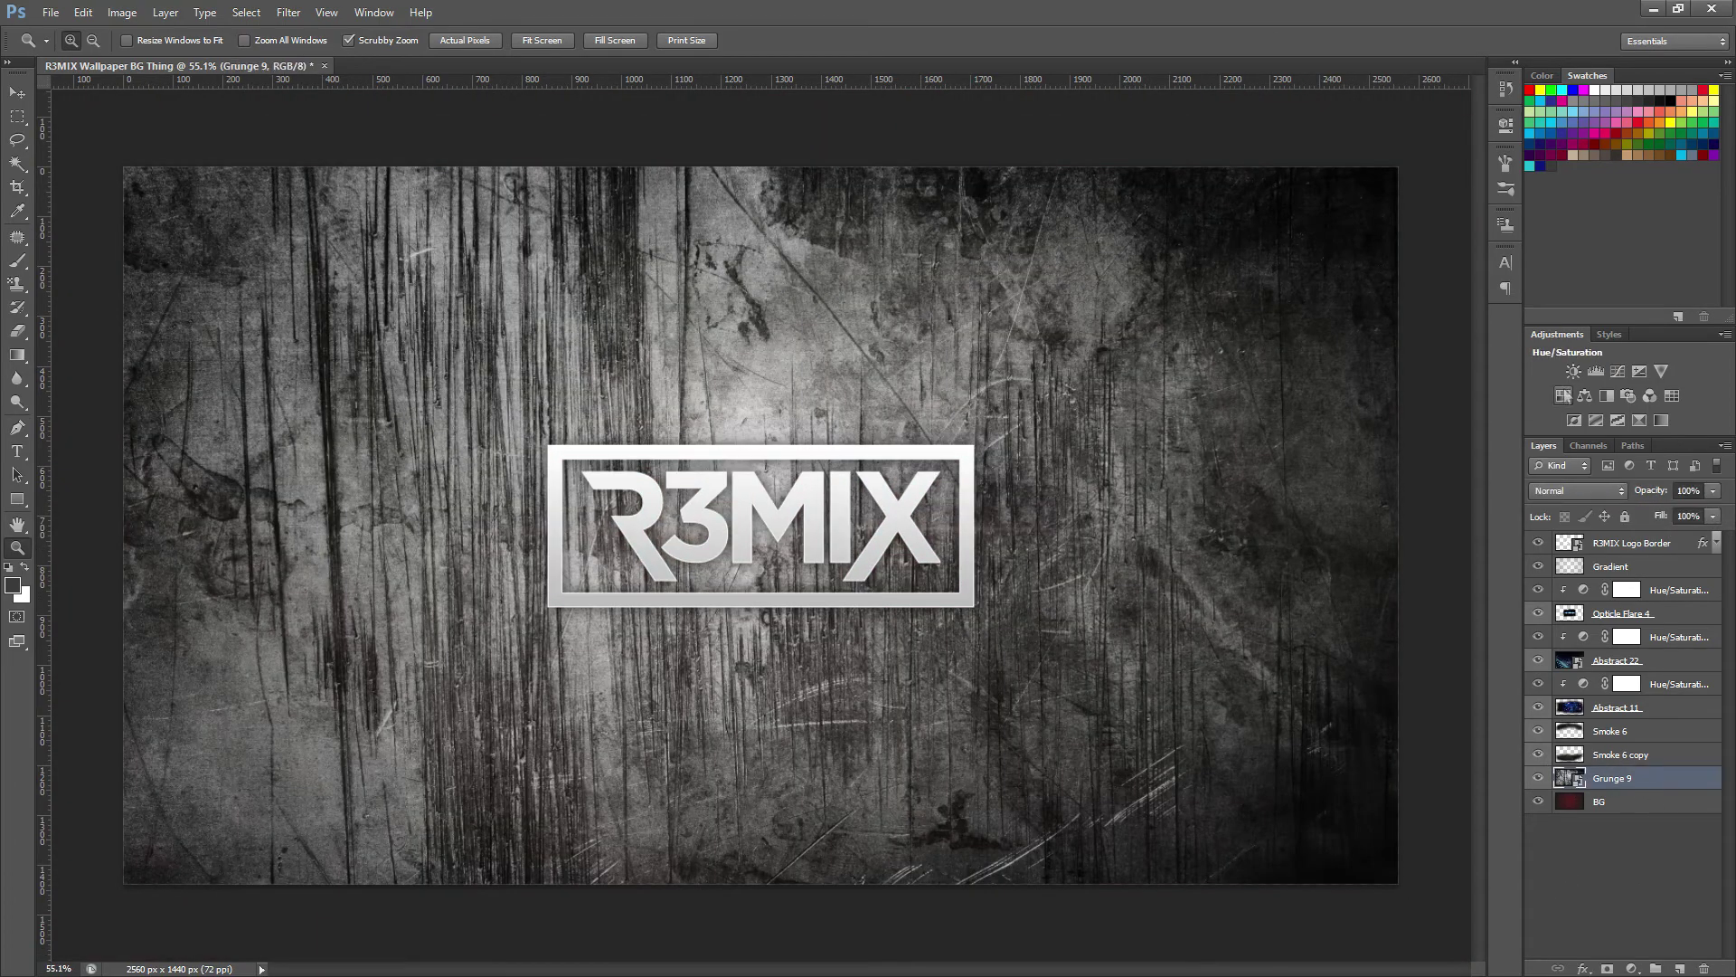
{"action": "left_click", "coordinate": [1563, 395]}
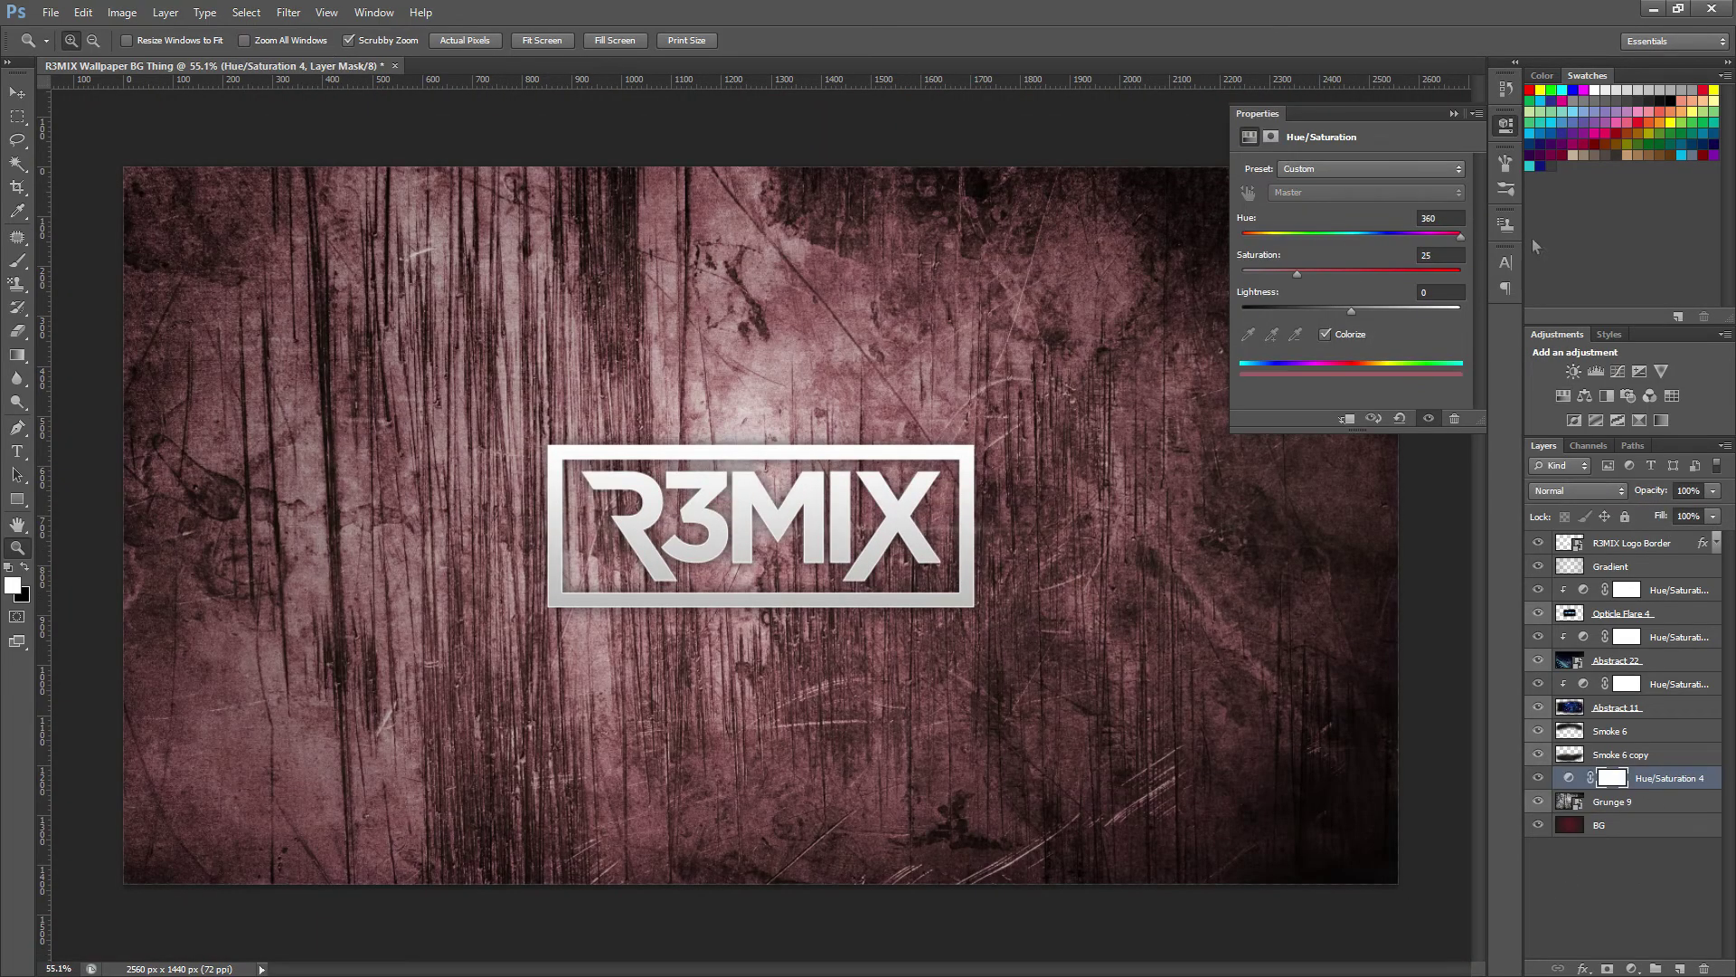
{"action": "left_click", "coordinate": [1613, 801]}
{"action": "left_click", "coordinate": [1668, 777]}
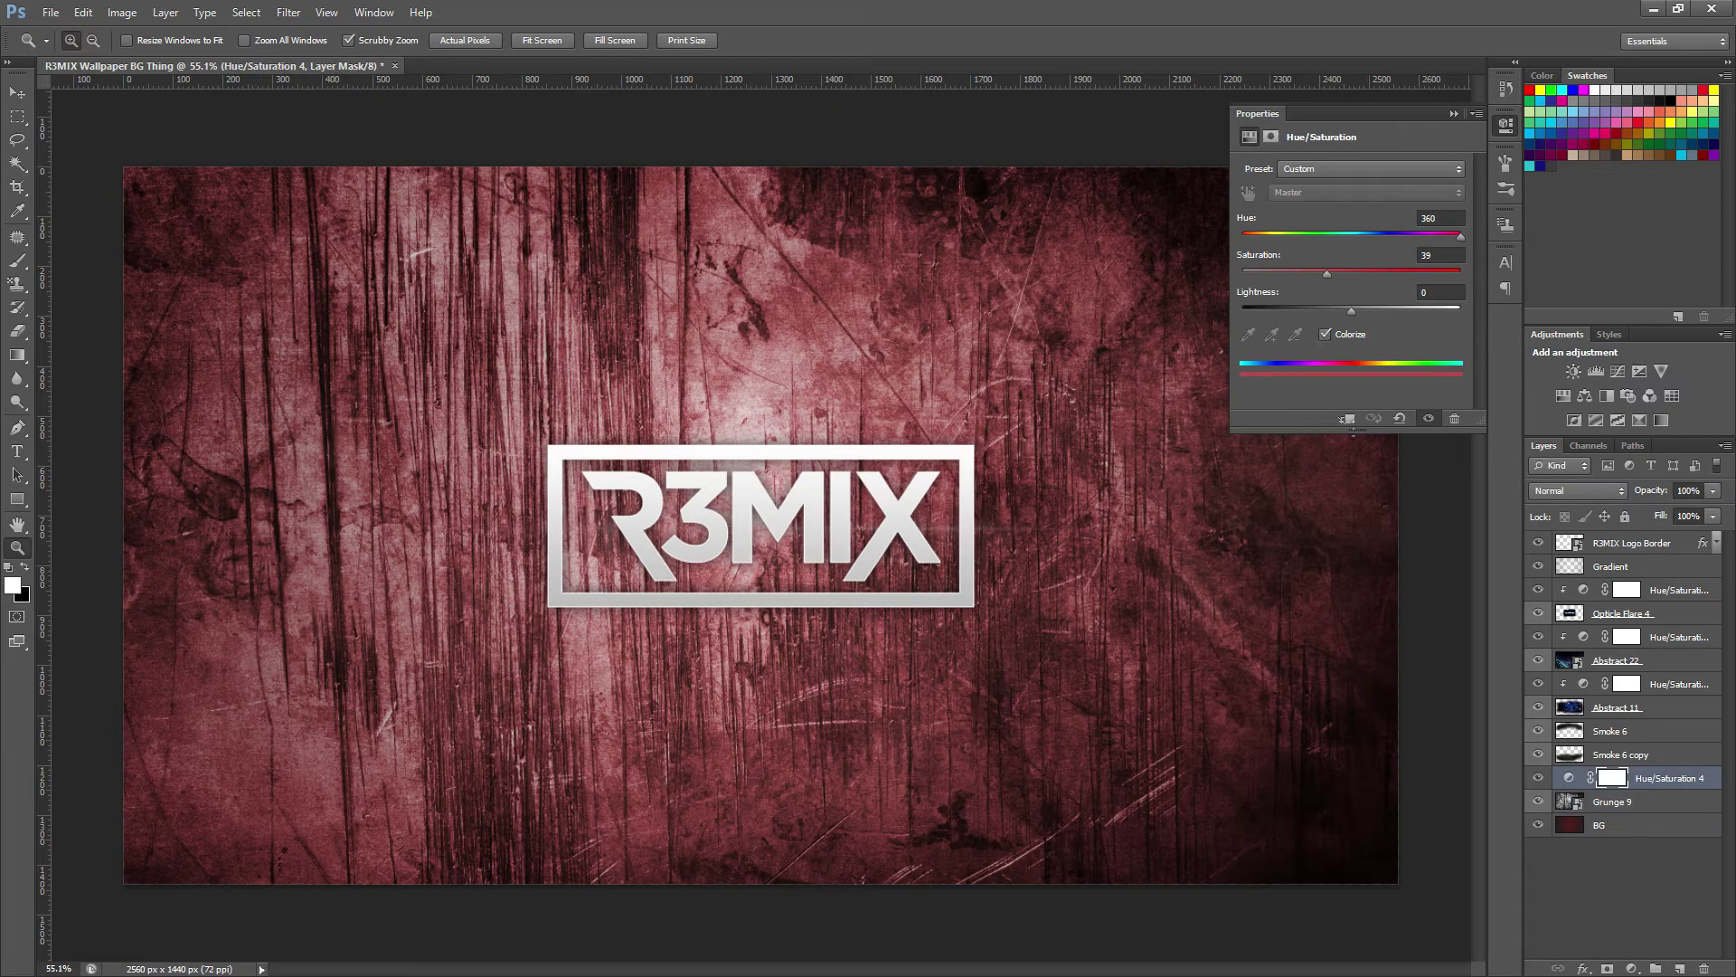
{"action": "left_click", "coordinate": [1612, 801]}
Step: Set the Grunge 9 layer opacity to 2%
{"action": "left_click", "coordinate": [1713, 490]}
{"action": "left_click_drag", "start_coordinate": [1715, 512], "coordinate": [1651, 516]}
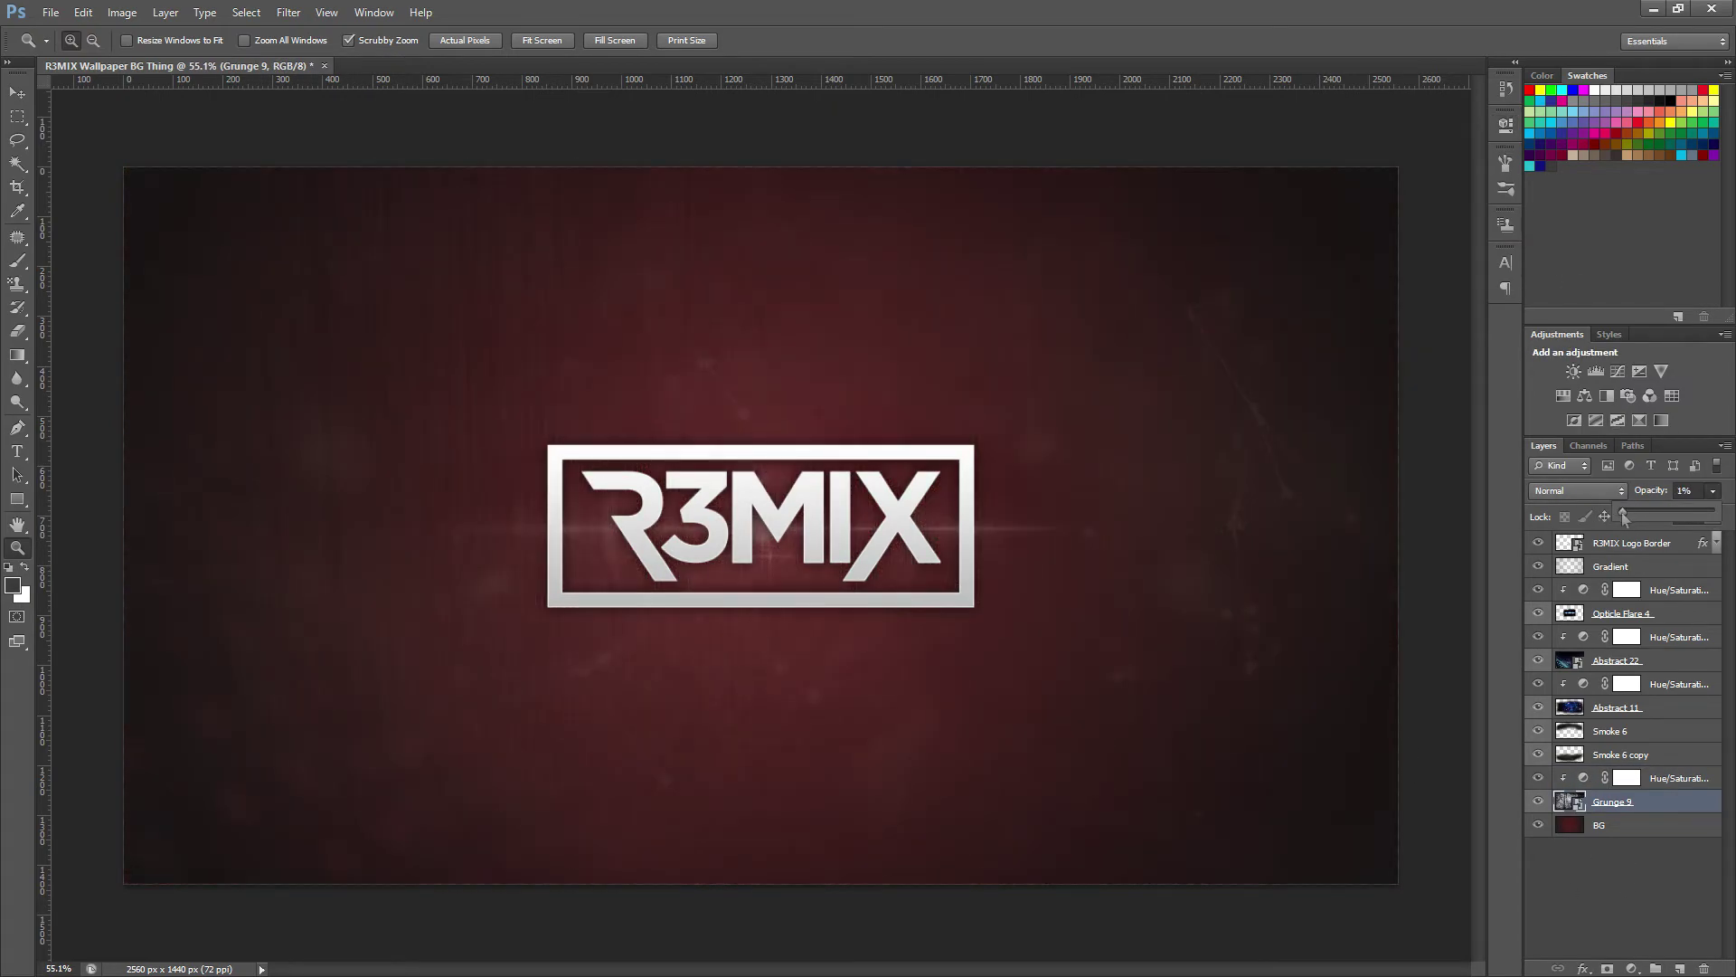
{"action": "left_click", "coordinate": [1687, 490]}
{"action": "type", "text": "2"}
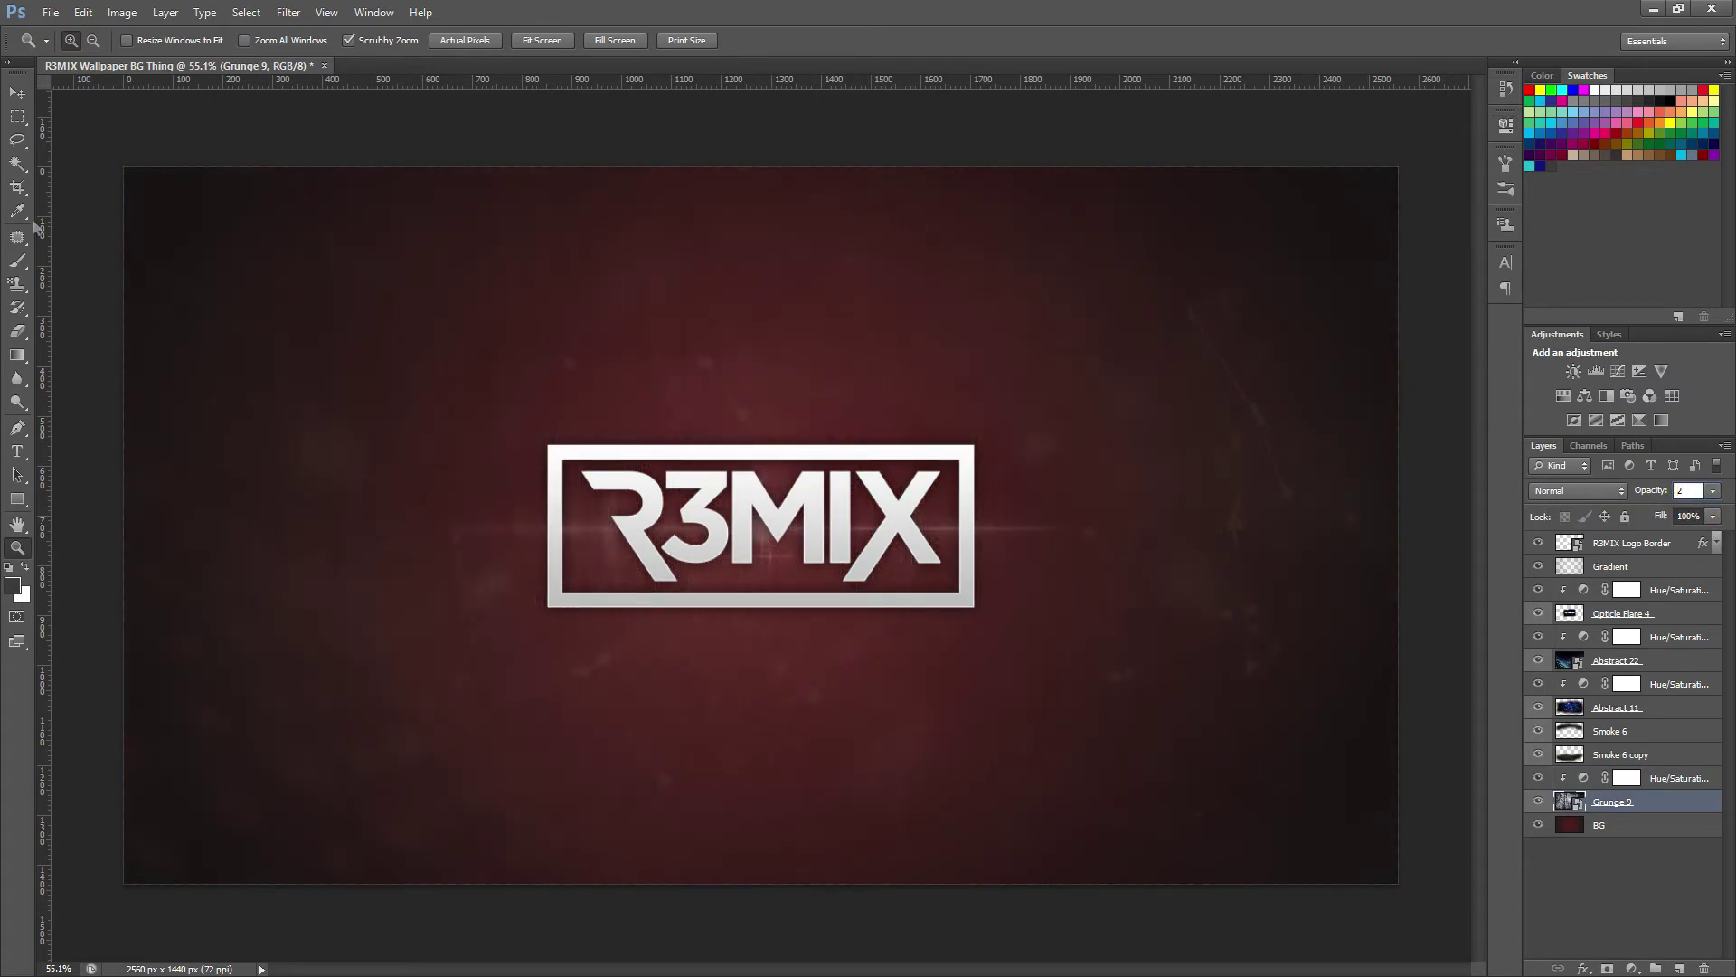
{"action": "key", "text": "Return"}
{"action": "key", "text": "e"}
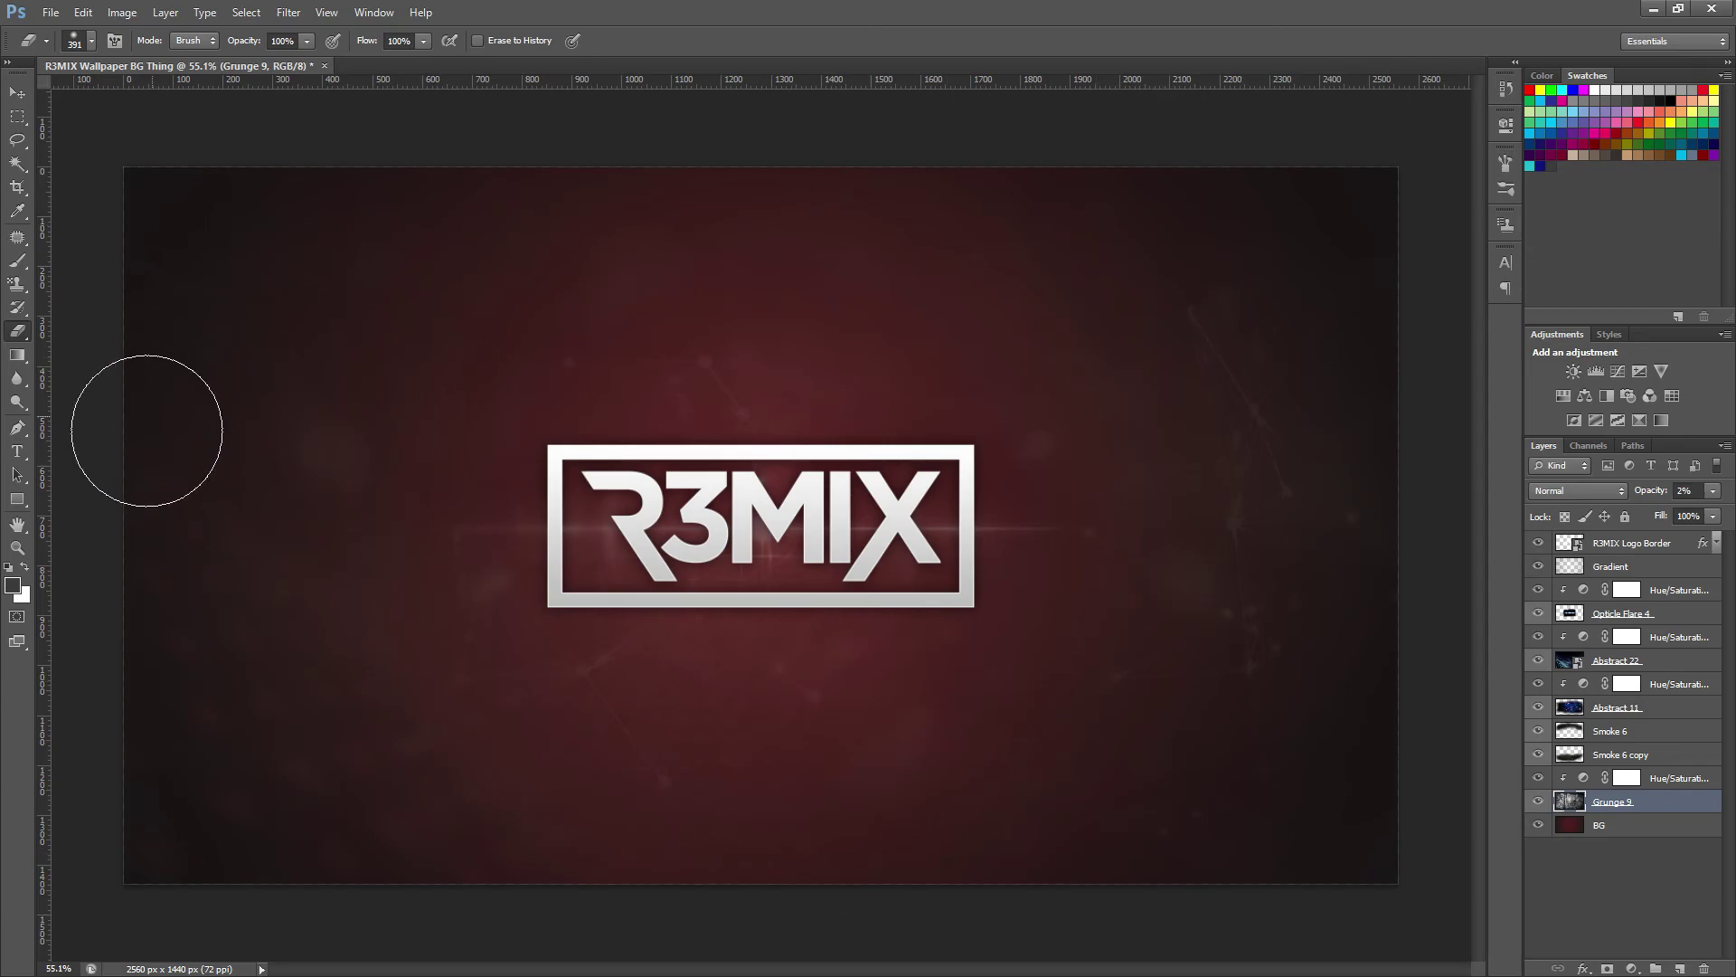
Step: Rename the Smoke 6 layer to 'Smoke'
{"action": "key", "text": "z"}
{"action": "scroll", "coordinate": [426, 608], "scroll_direction": "down", "scroll_amount": 1}
{"action": "right_click", "coordinate": [1619, 733]}
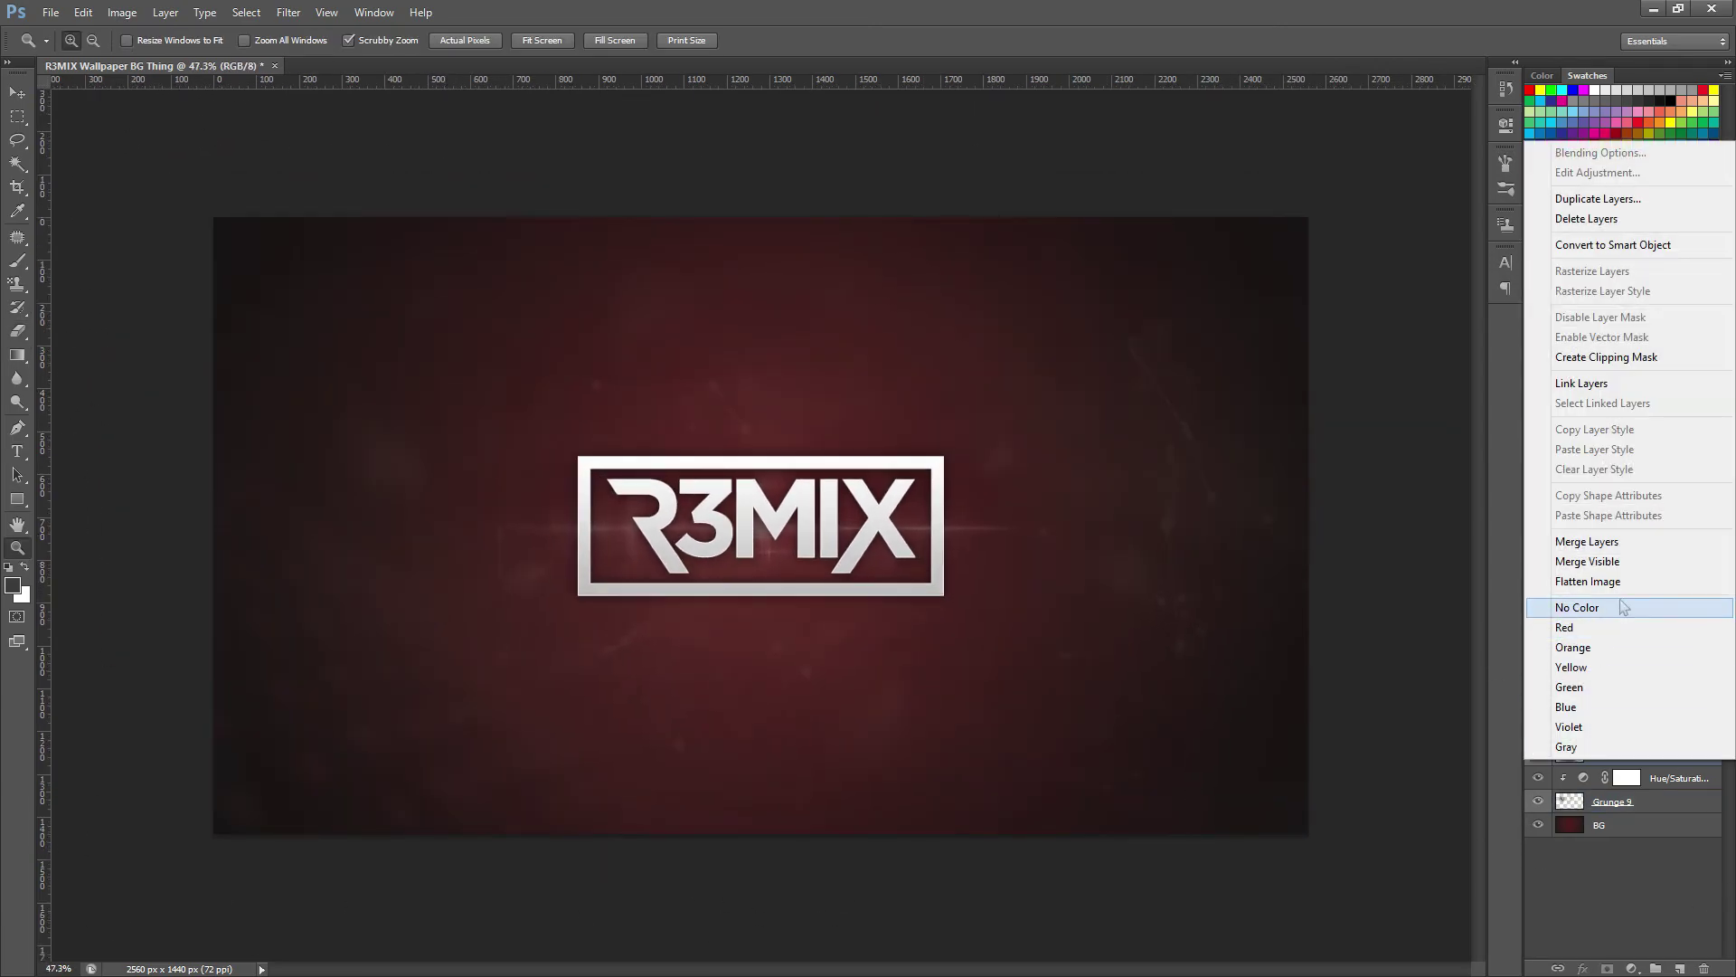
{"action": "left_click", "coordinate": [1623, 607]}
{"action": "type", "text": "Smoke 6"}
{"action": "key", "text": "Return"}
Step: Give two Hue/Saturation layers a red colour tag
{"action": "right_click", "coordinate": [1628, 589]}
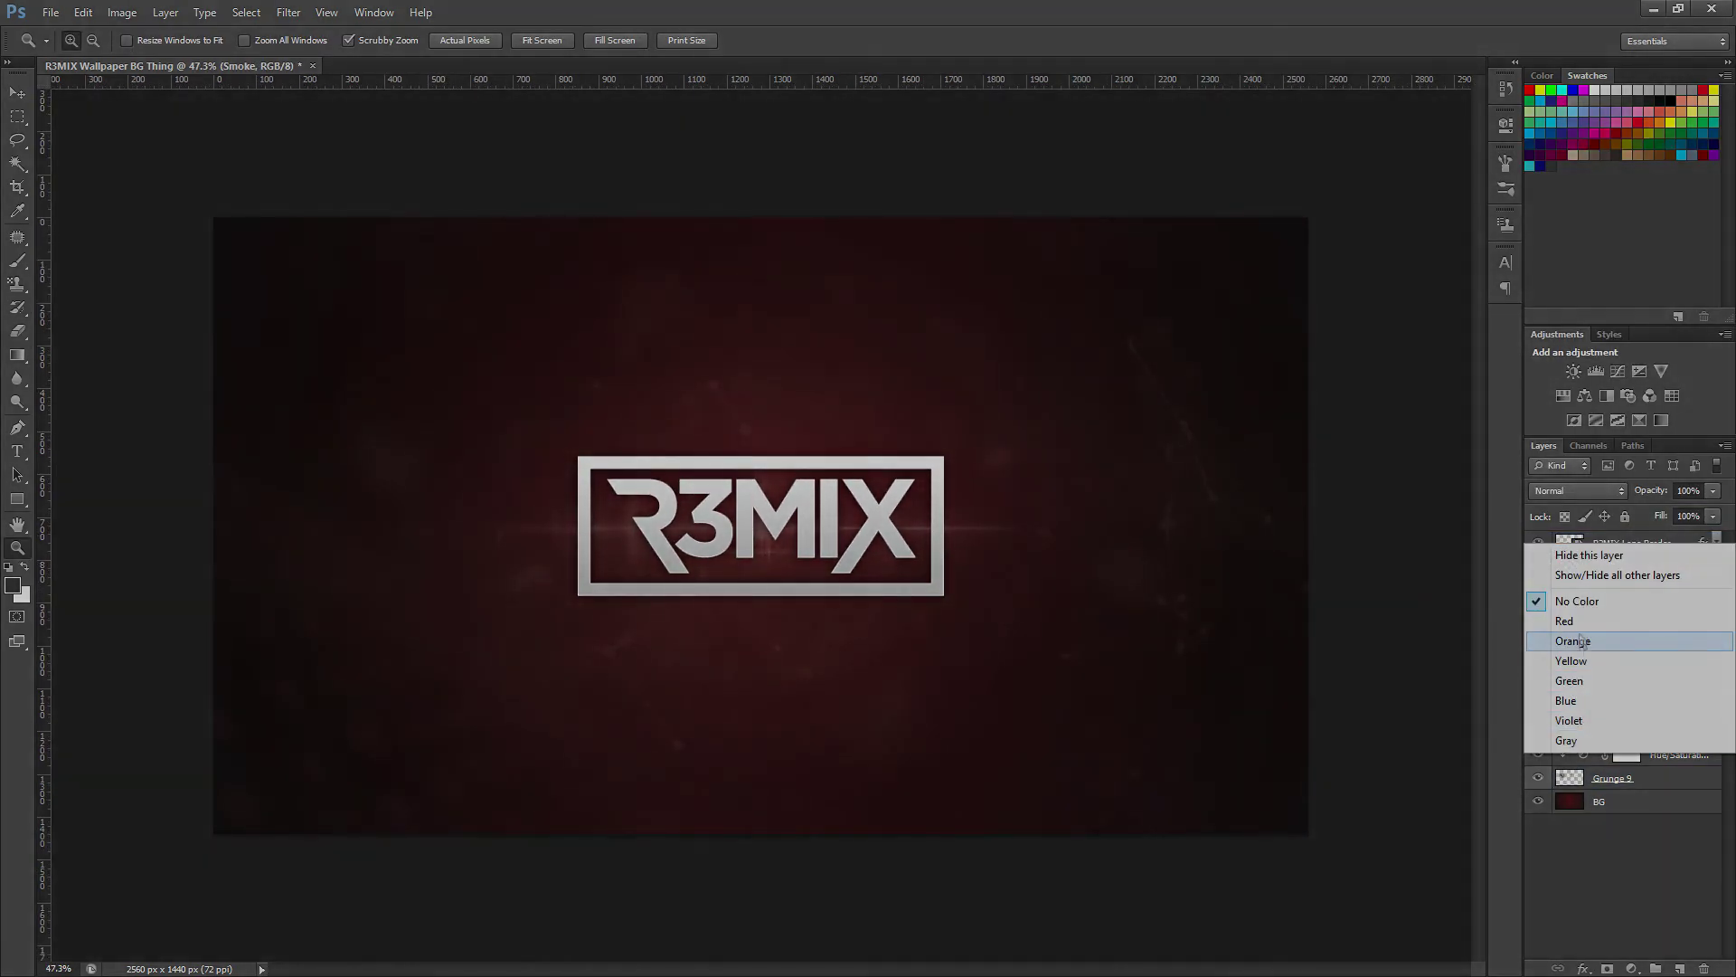
{"action": "left_click", "coordinate": [1618, 602]}
{"action": "right_click", "coordinate": [1552, 638]}
{"action": "left_click", "coordinate": [1564, 704]}
{"action": "right_click", "coordinate": [1538, 684]}
{"action": "left_click", "coordinate": [1565, 750]}
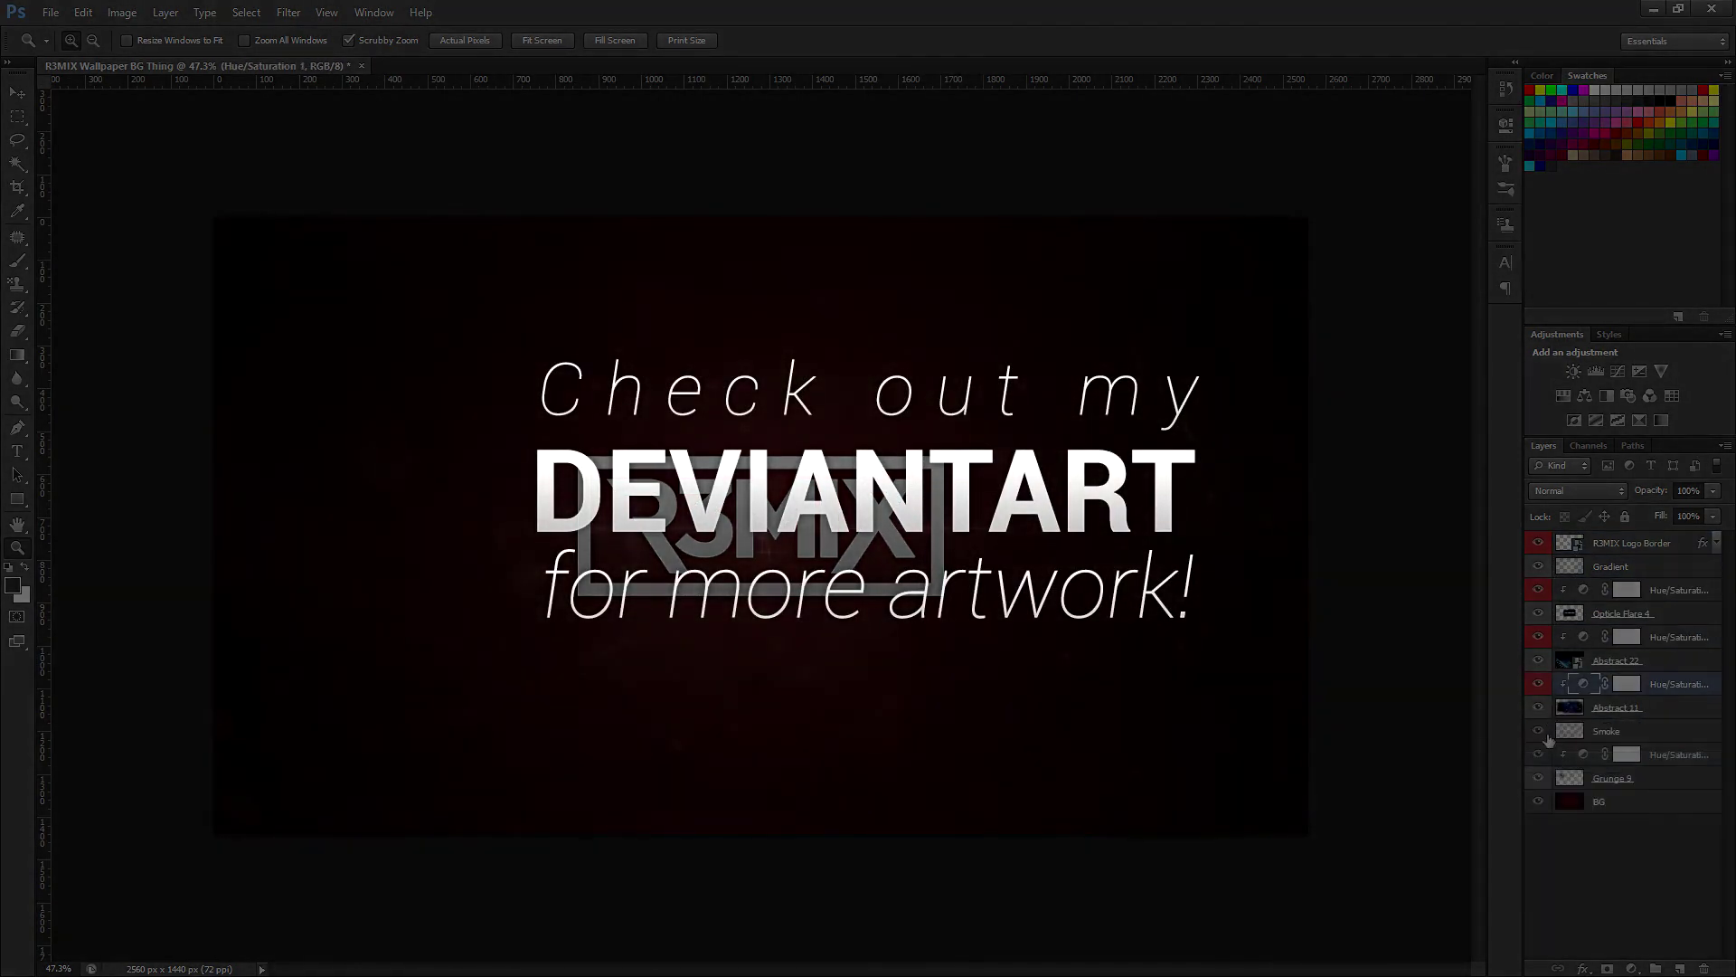
{"action": "right_click", "coordinate": [1538, 754]}
{"action": "right_click", "coordinate": [1538, 572]}
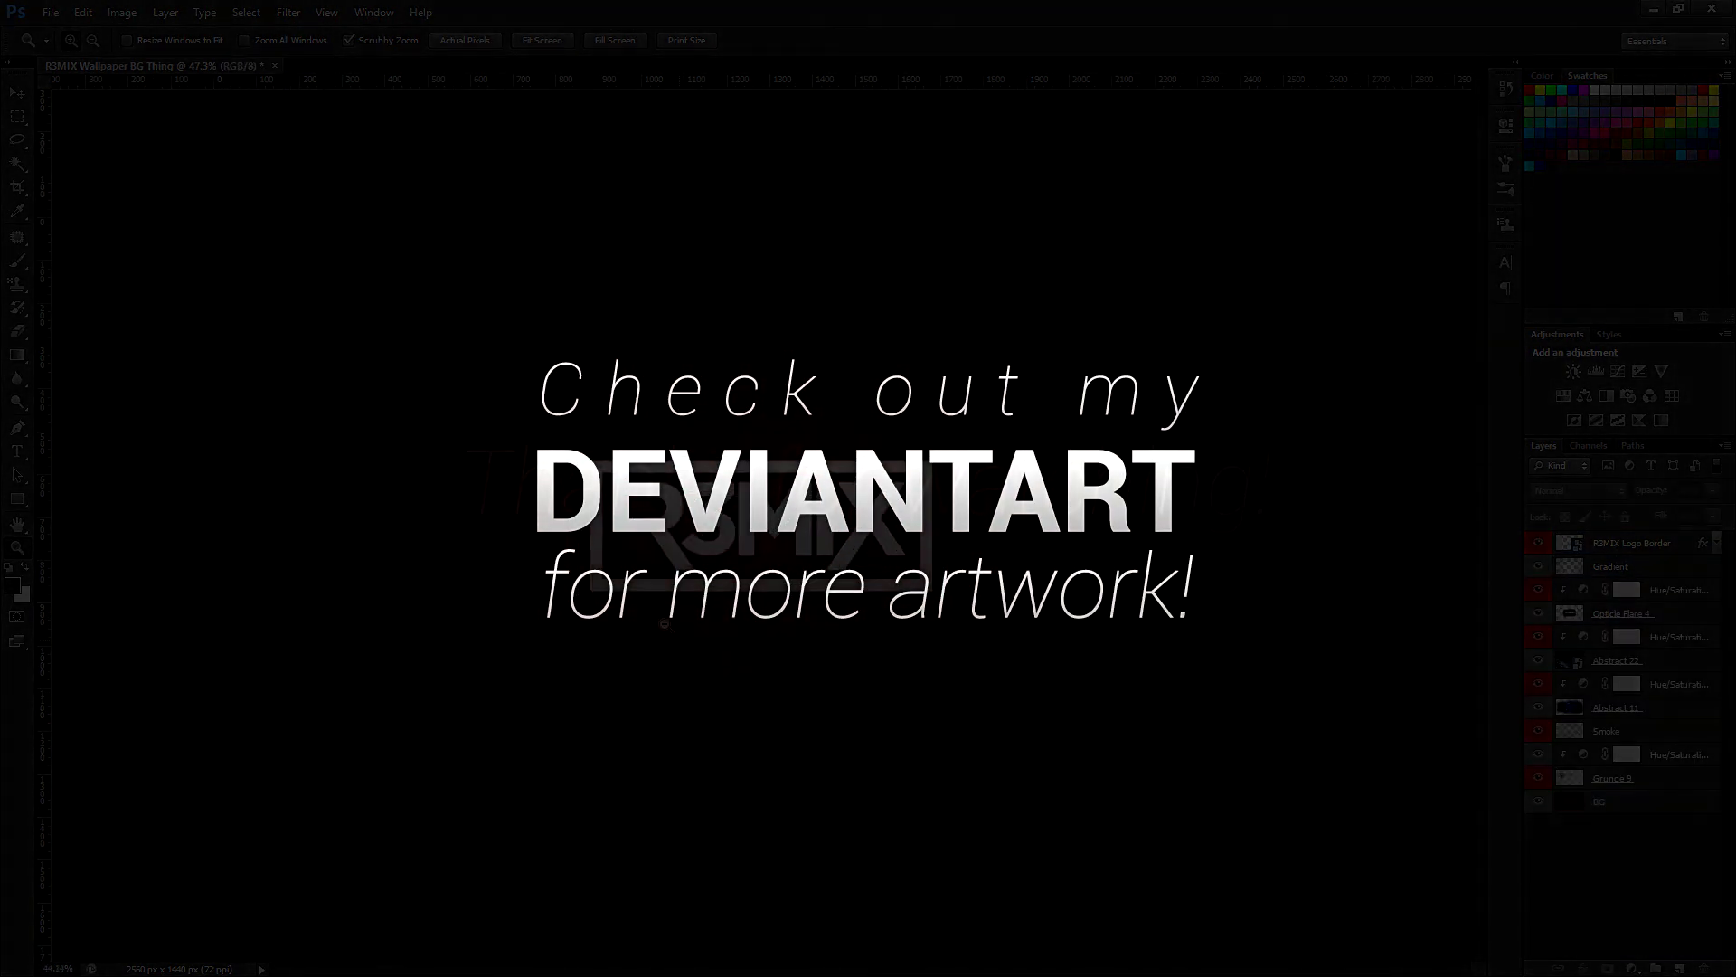